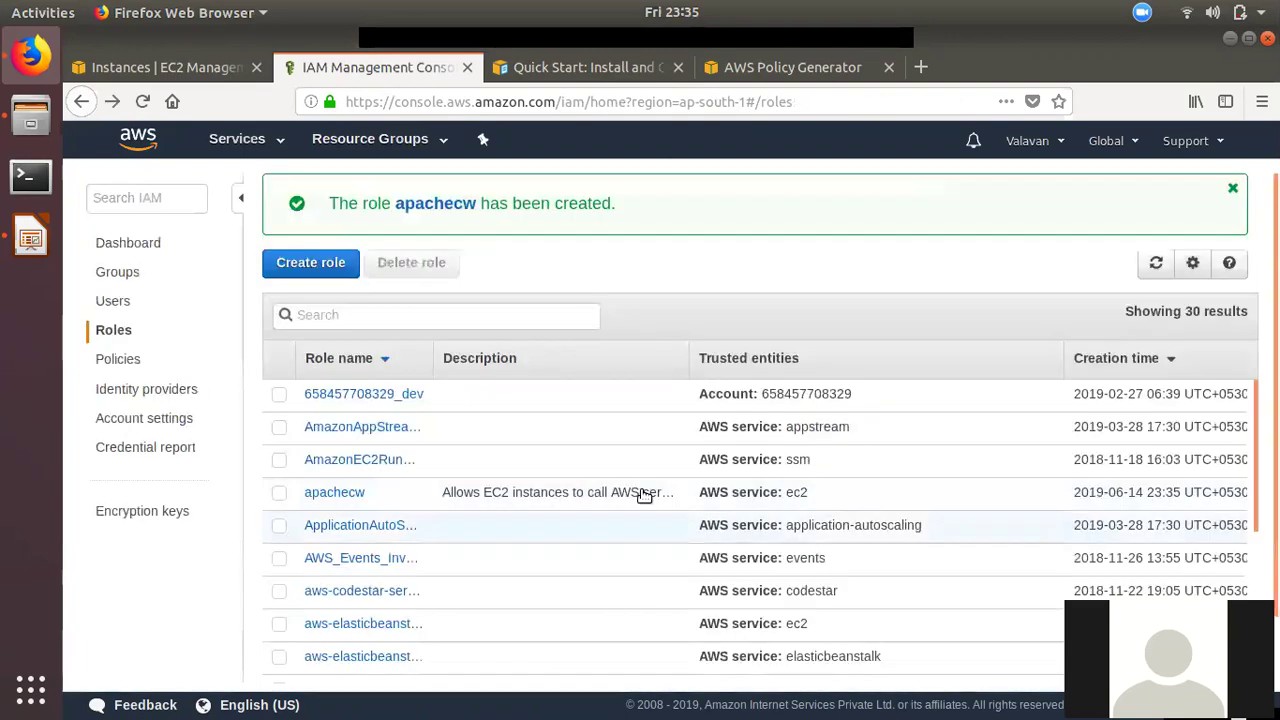
Start launching a new EC2 instance from the instances list and close the AWS Policy Generator page.
click(140, 67)
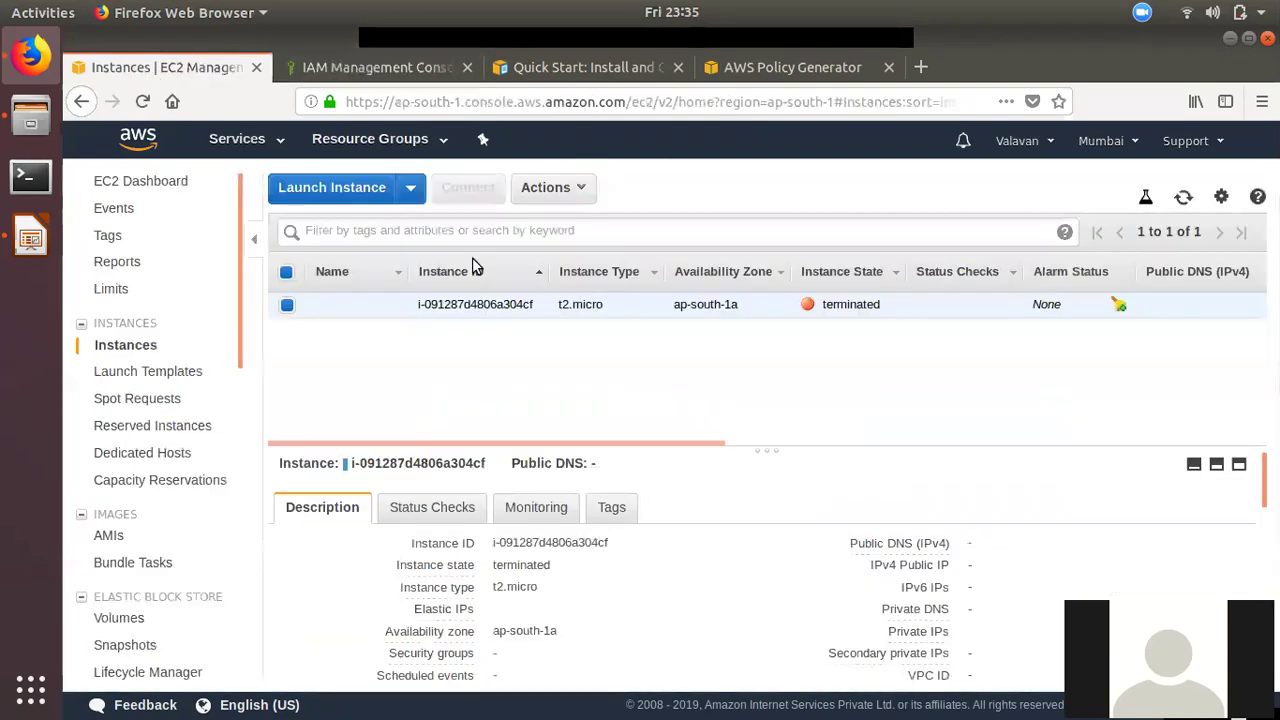
click(300, 187)
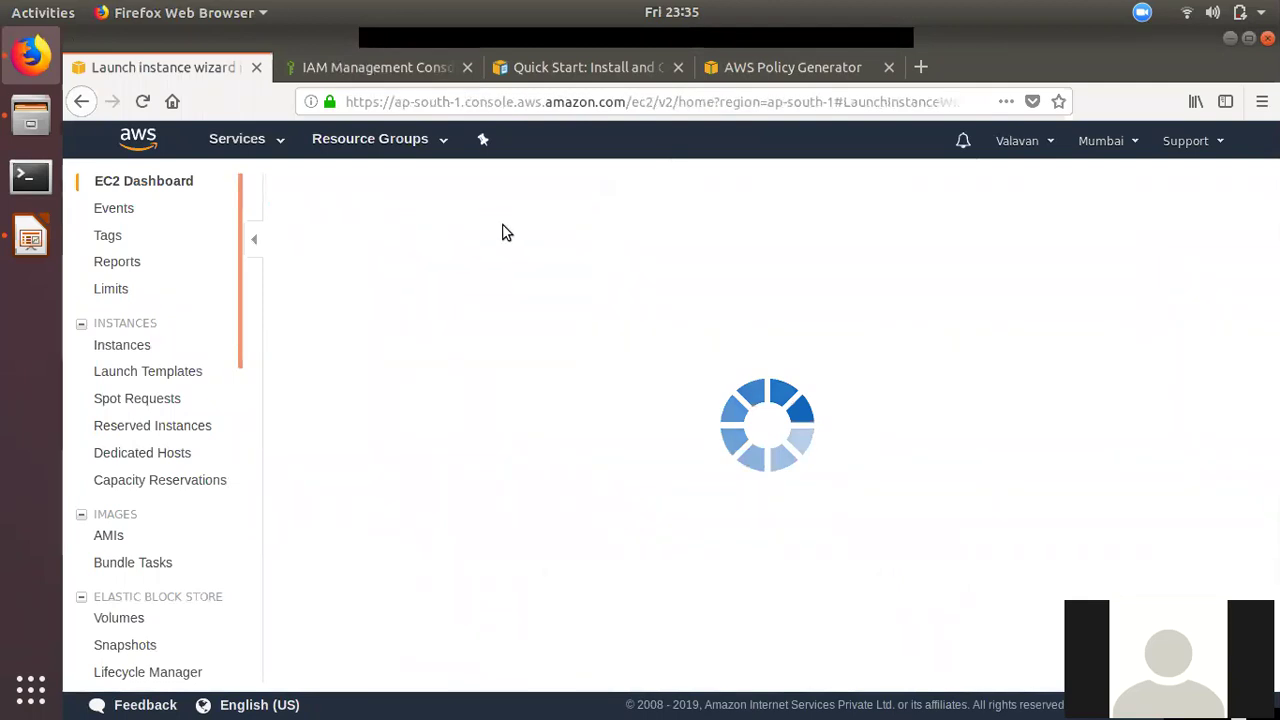
click(759, 70)
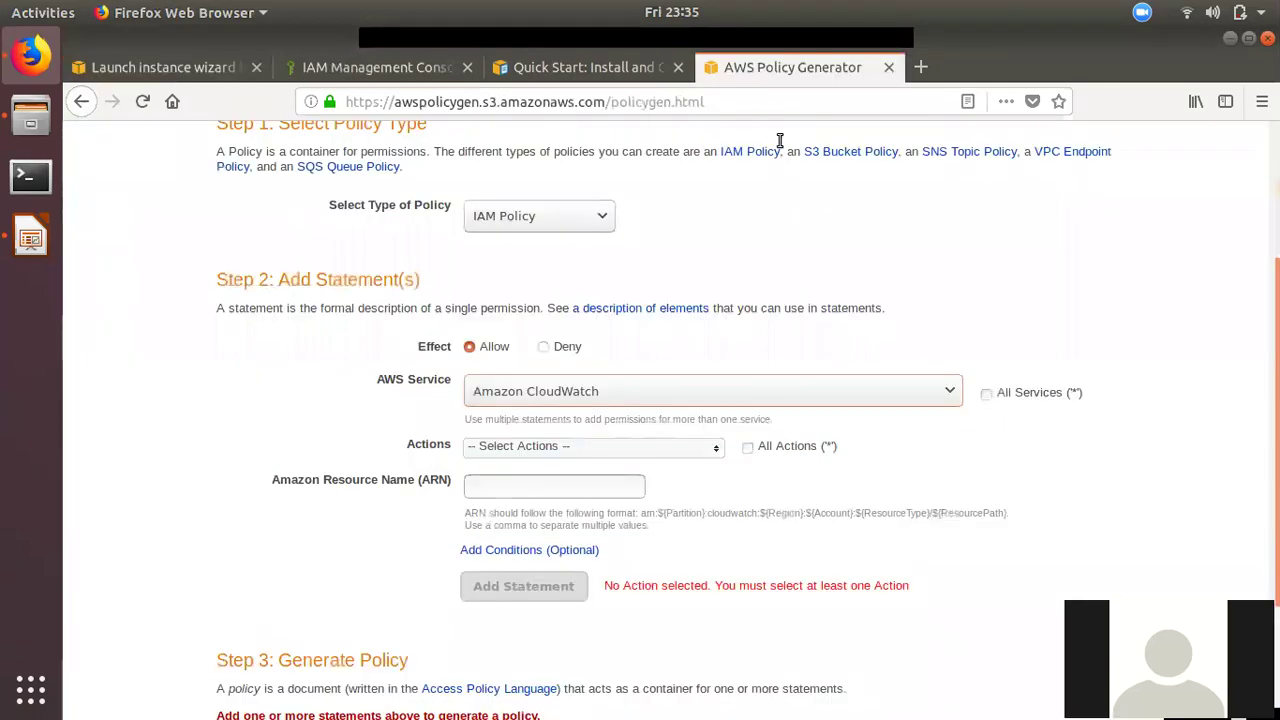
click(889, 67)
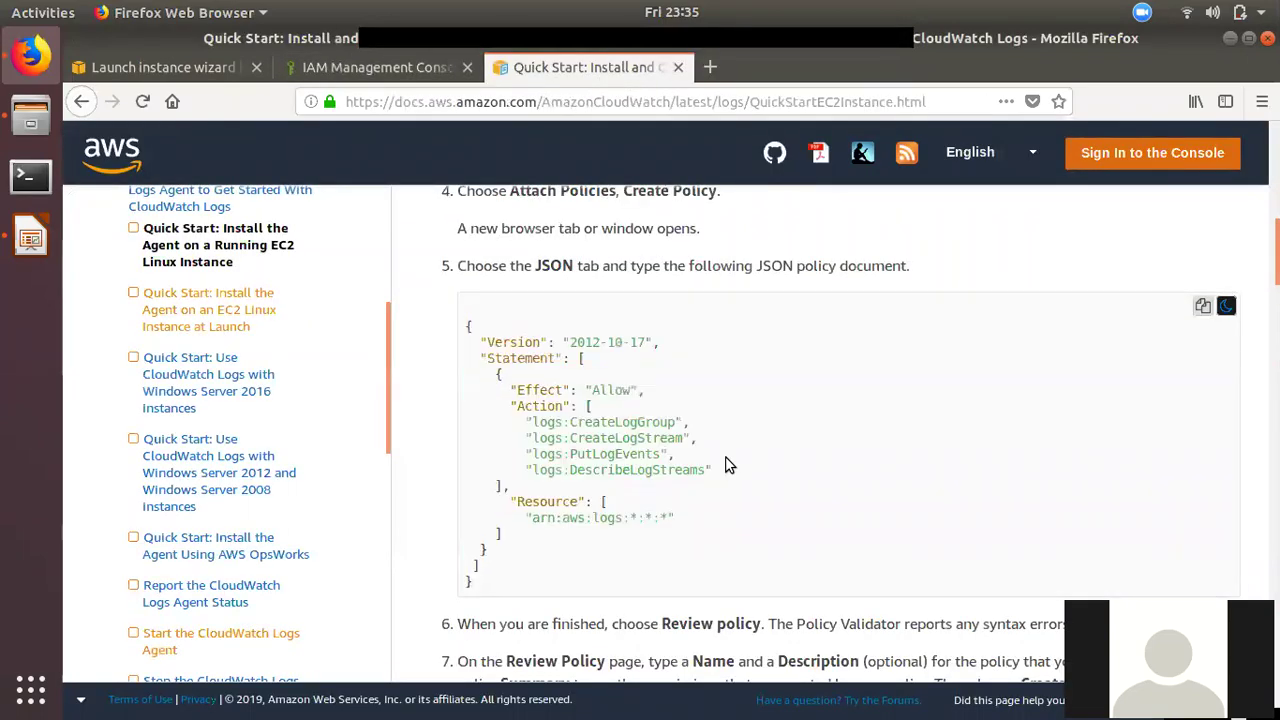
Review the quick start guide's instructions for installing and starting the CloudWatch Logs agent on an existing Amazon Linux instance.
scroll(753, 518, down, 10)
scroll(753, 518, down, 2)
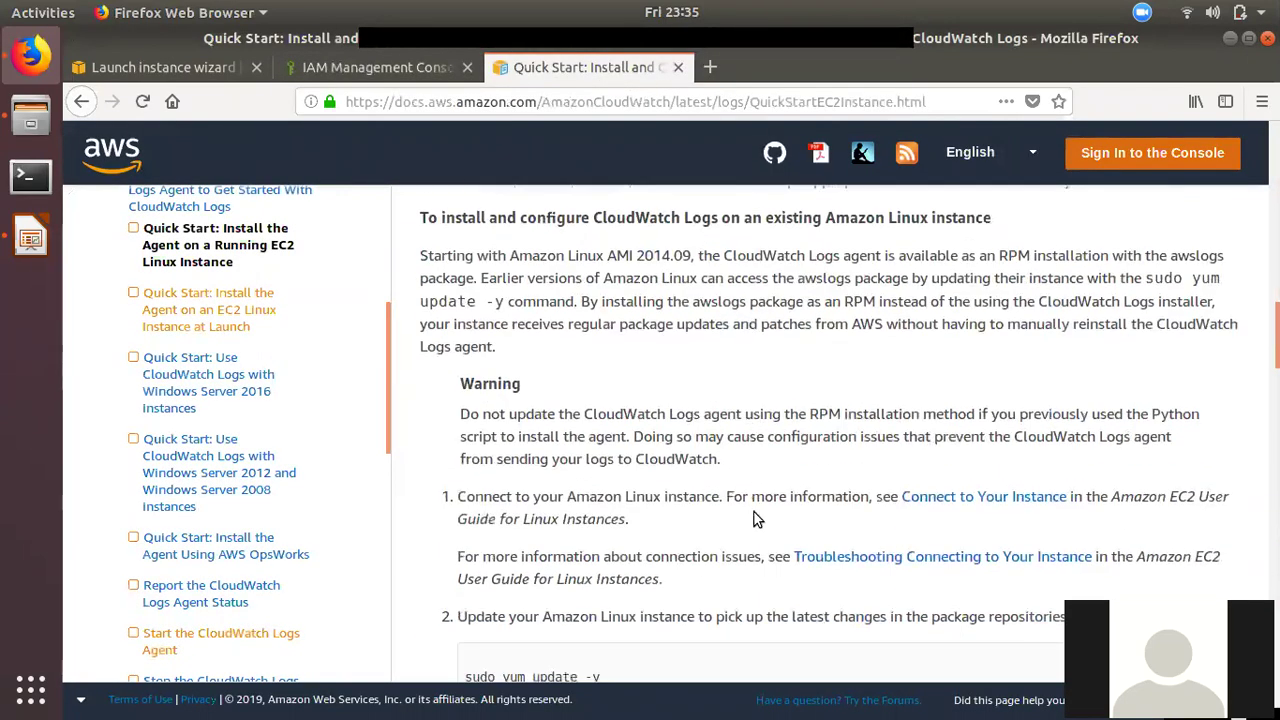
scroll(756, 516, down, 10)
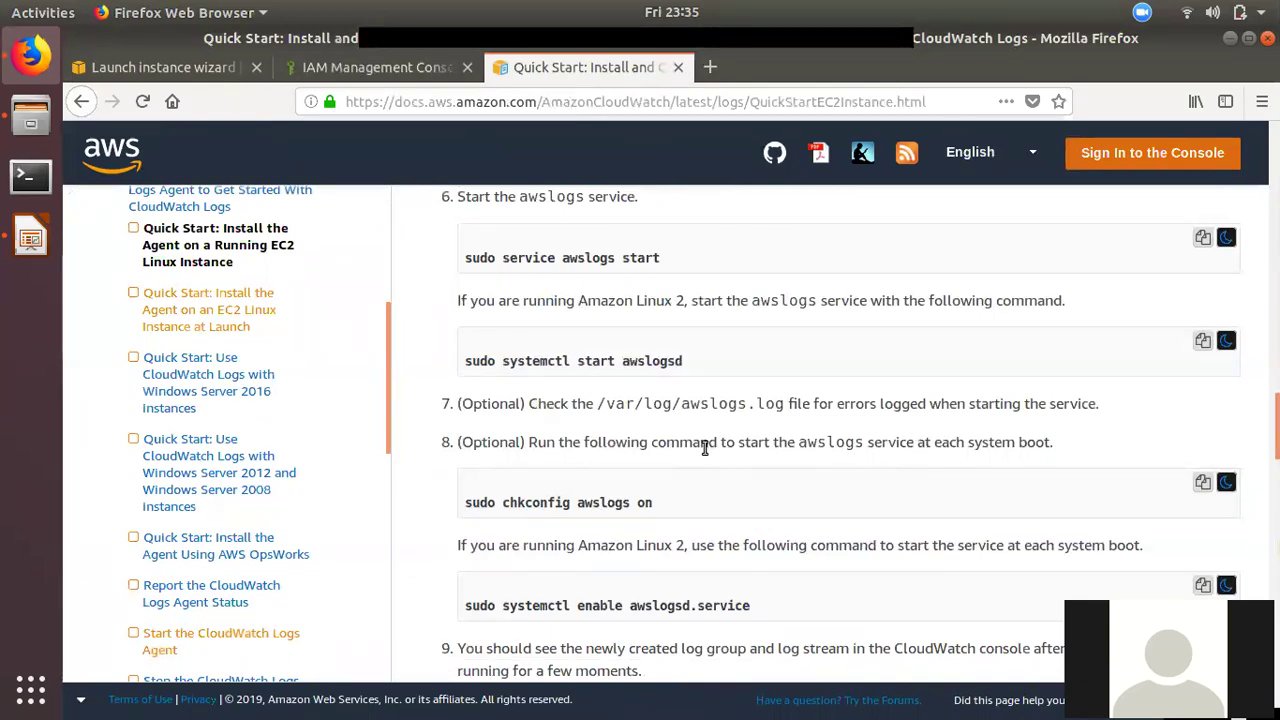
scroll(670, 440, up, 3)
In the launch wizard, choose Amazon Linux AMI 2018.03.0 (HVM) and accept the t2.micro instance type.
click(188, 68)
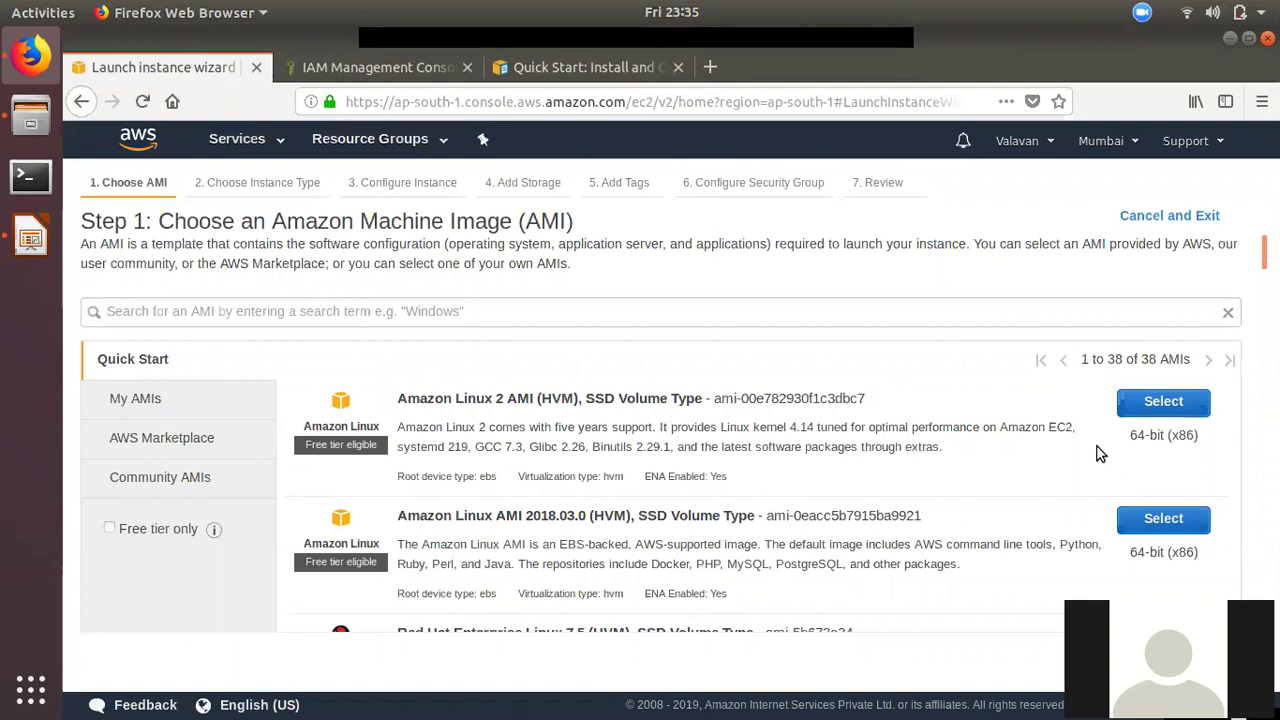
click(1170, 524)
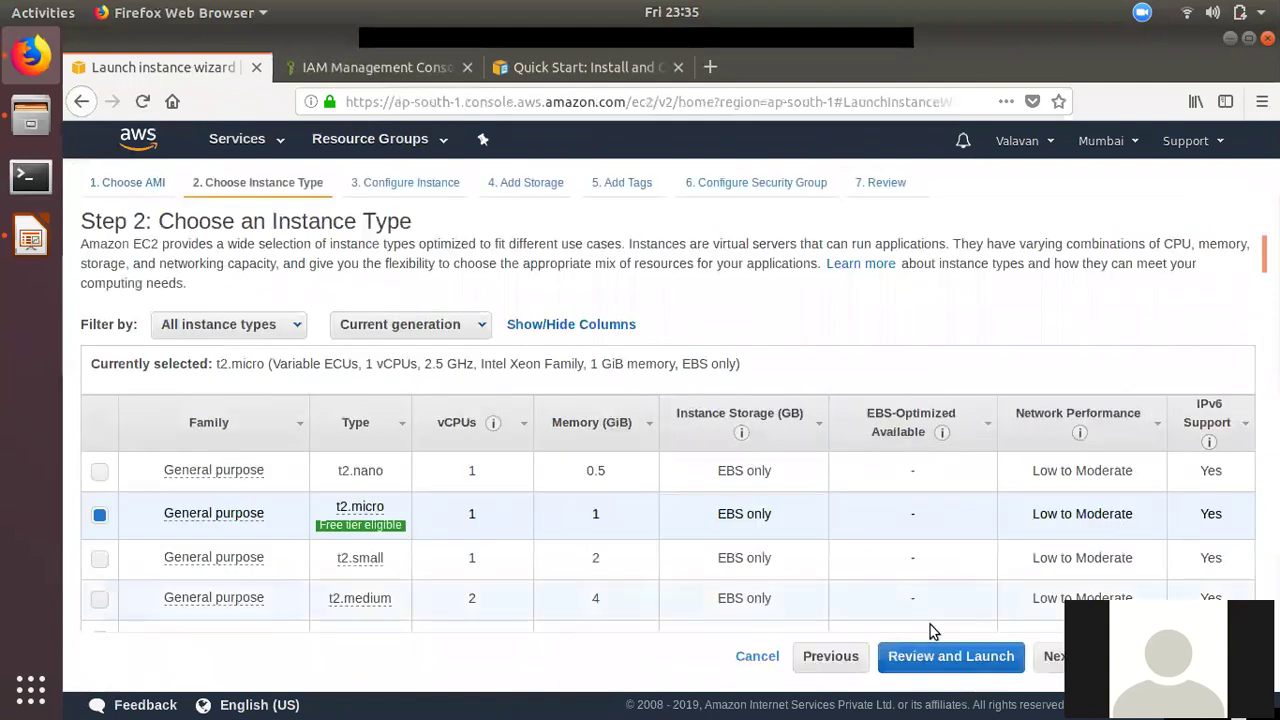
click(1052, 656)
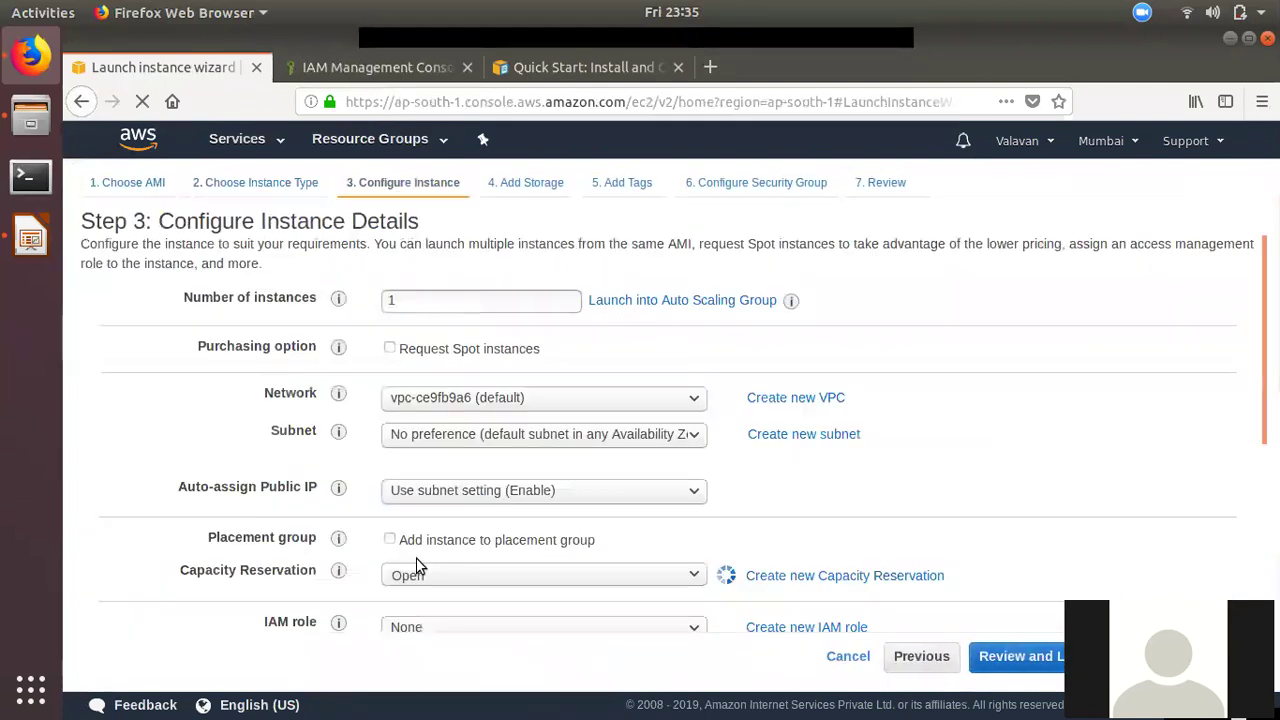
Place the instance in the default ap-south-1a subnet and continue to the security group settings with default storage and no tags.
click(469, 433)
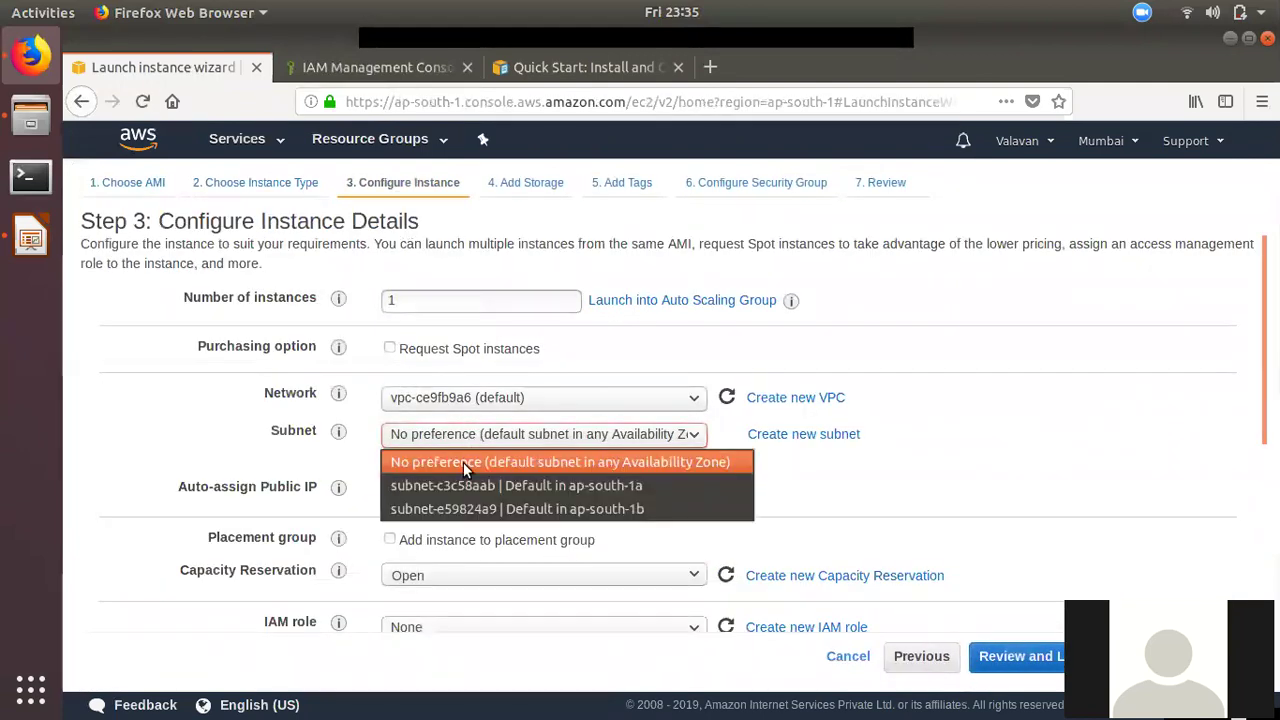
click(461, 482)
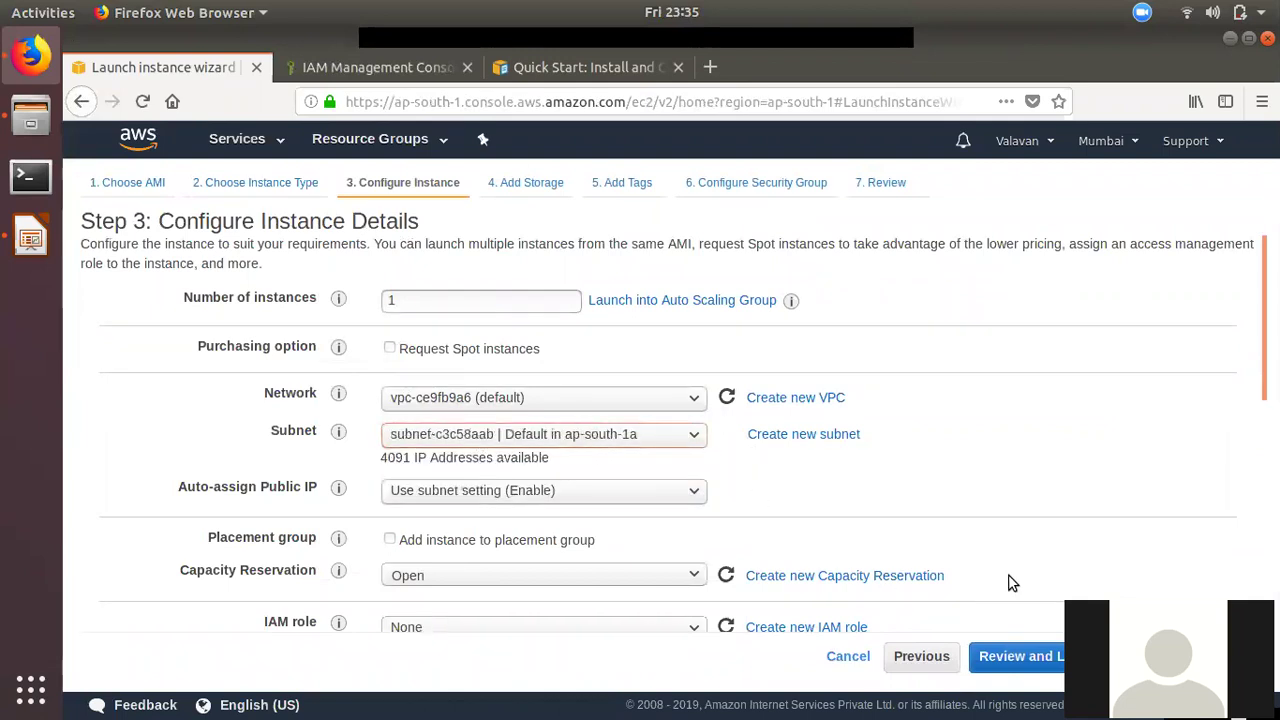
scroll(1020, 570, down, 4)
click(1170, 656)
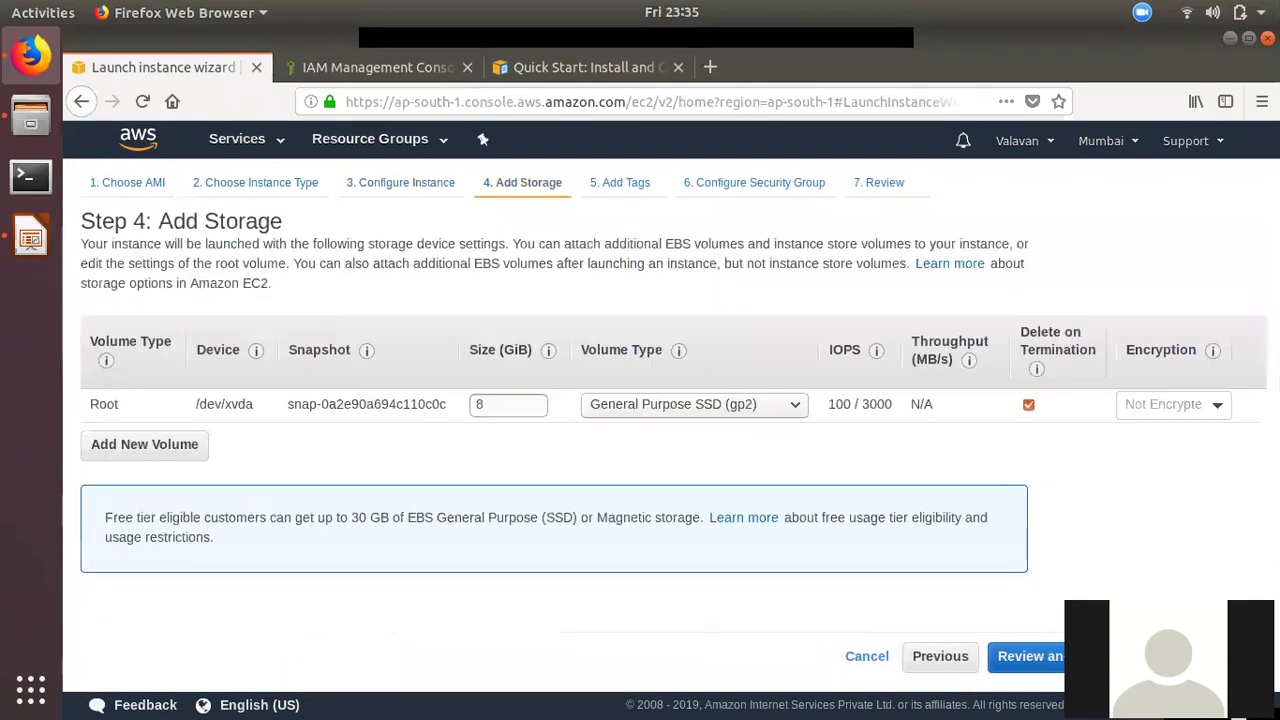
click(1170, 656)
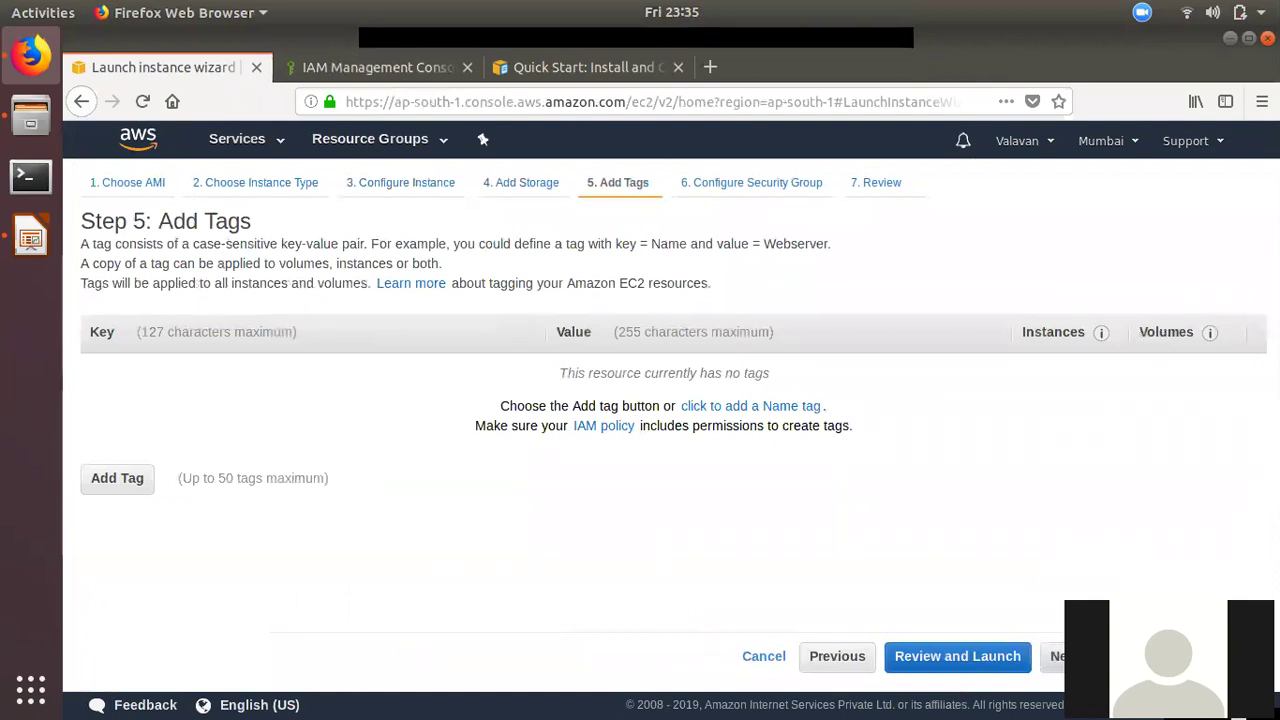
click(1170, 656)
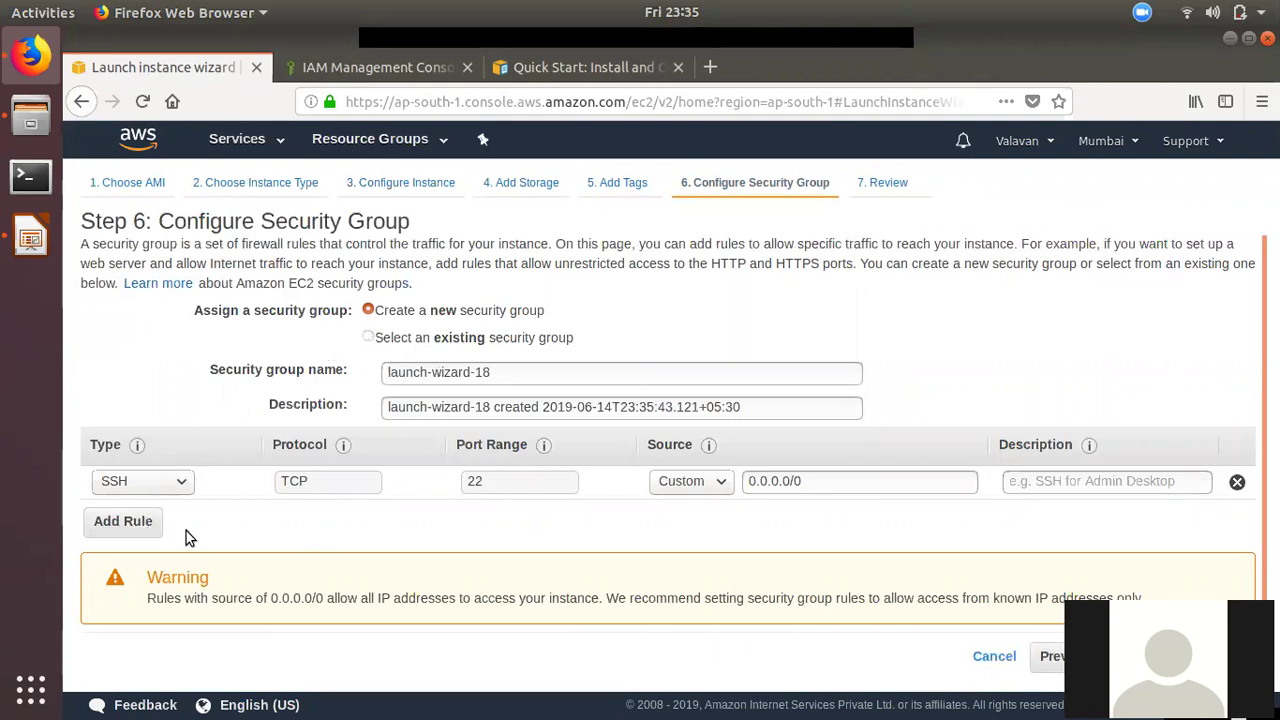
Add an HTTP rule for port 80 to the new security group and proceed to the launch review.
click(123, 521)
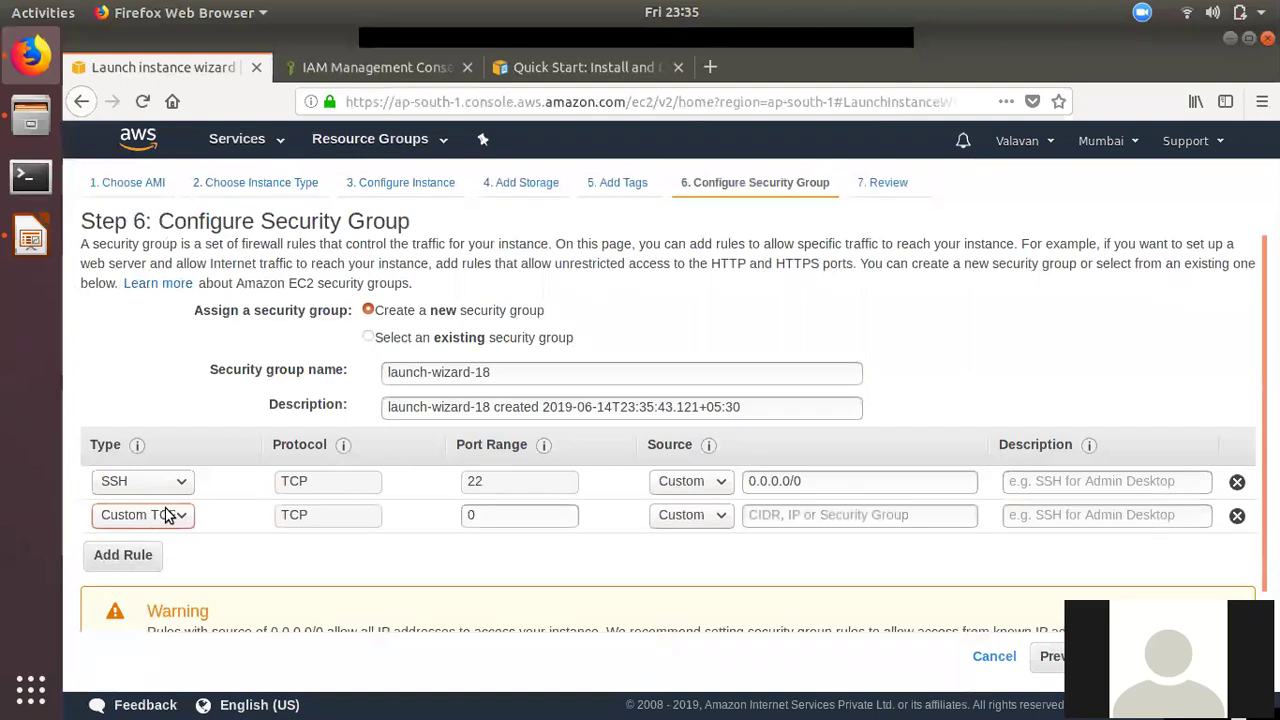
click(160, 514)
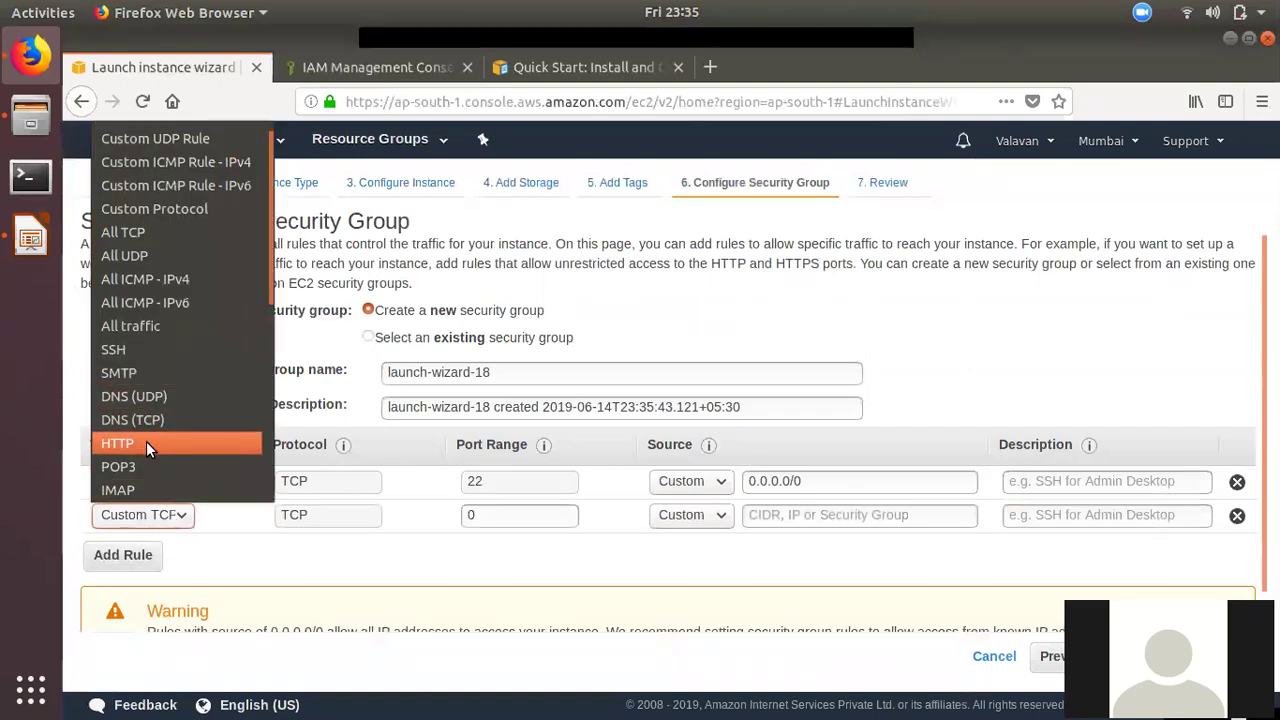
click(146, 441)
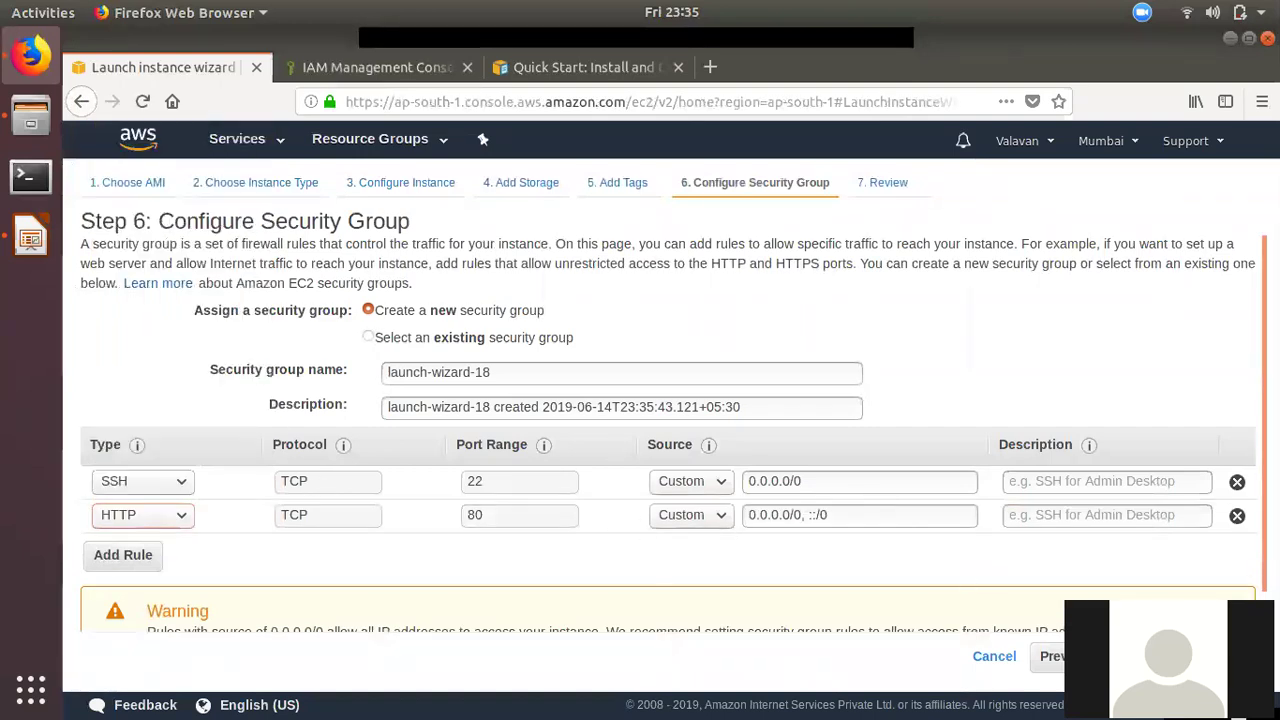
click(1170, 656)
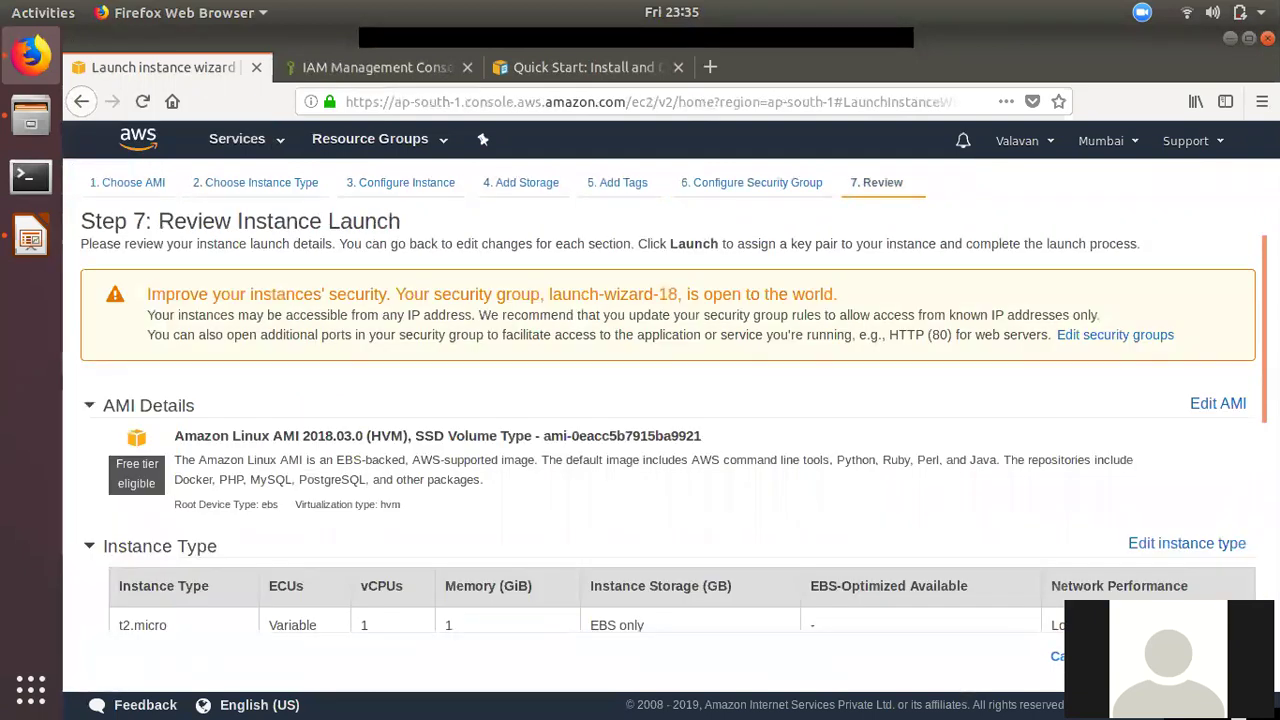
Launch the instance with the existing key pair newkey, acknowledging access to its private key, and show the new instance in the list.
click(1225, 656)
click(490, 488)
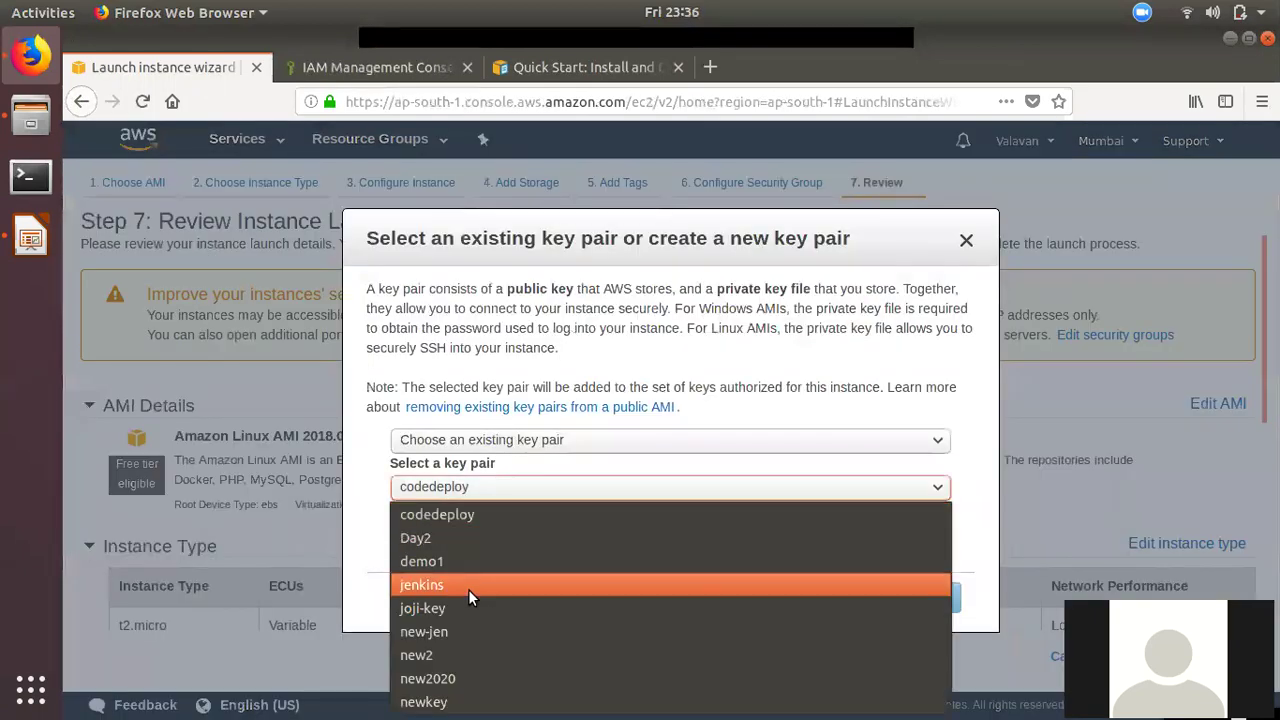
click(445, 702)
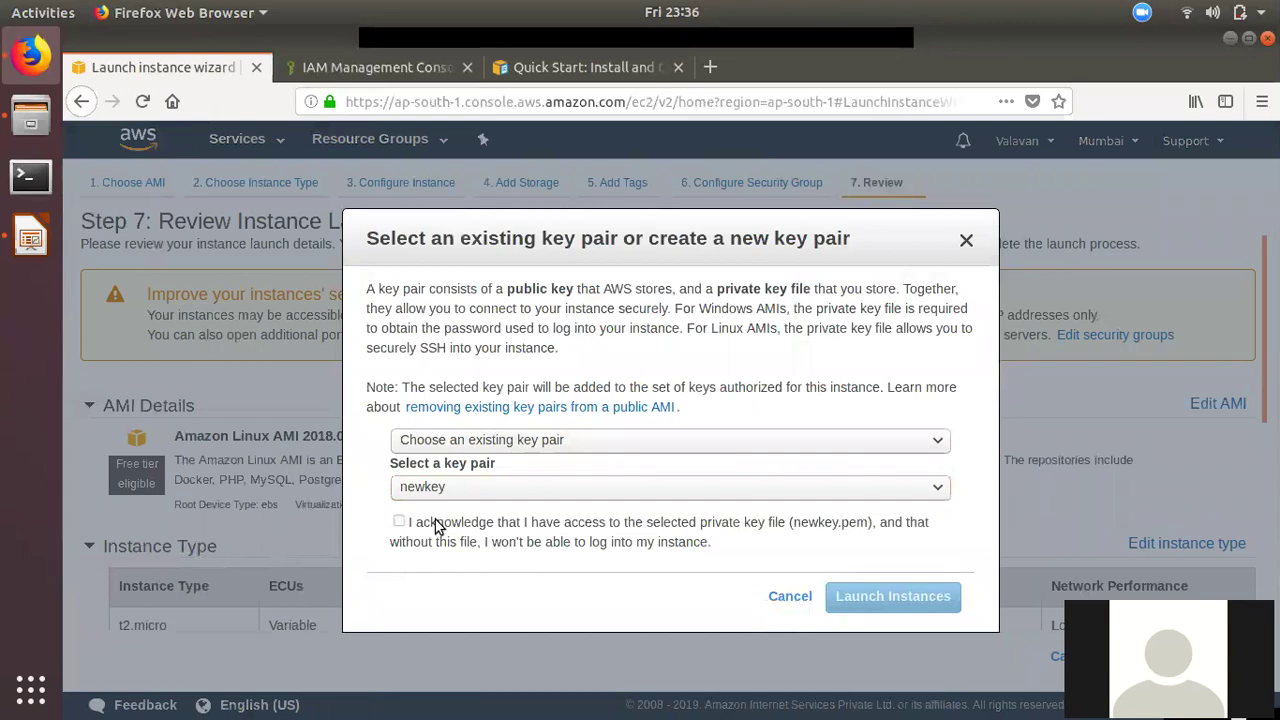
click(399, 522)
click(881, 605)
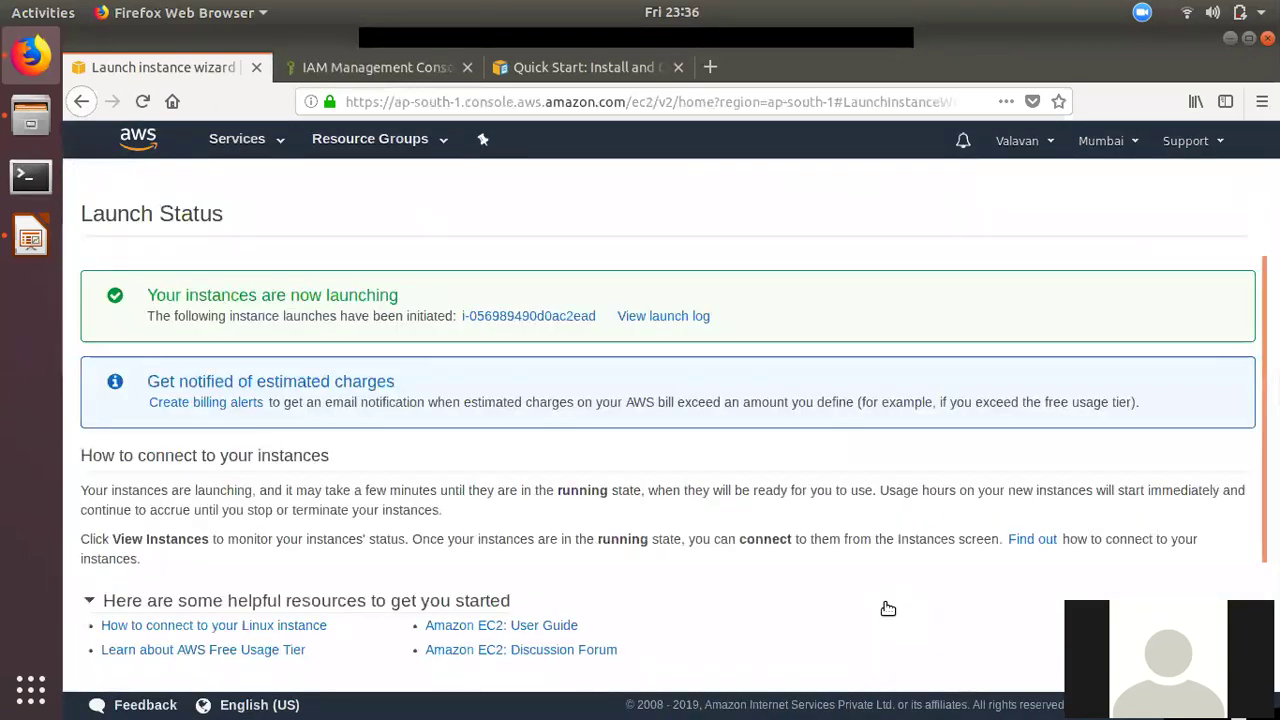
click(536, 317)
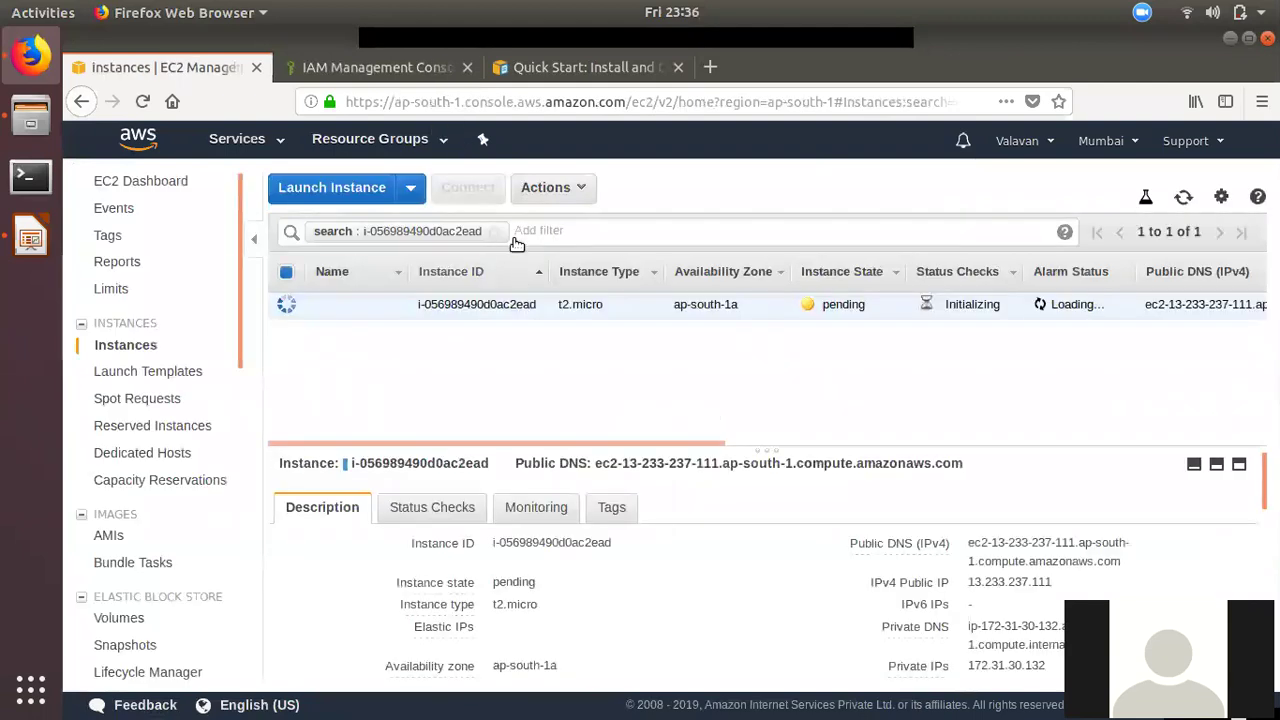
Try to attach the apachecw IAM role to the newly launched instance, and return to the instances list.
click(555, 188)
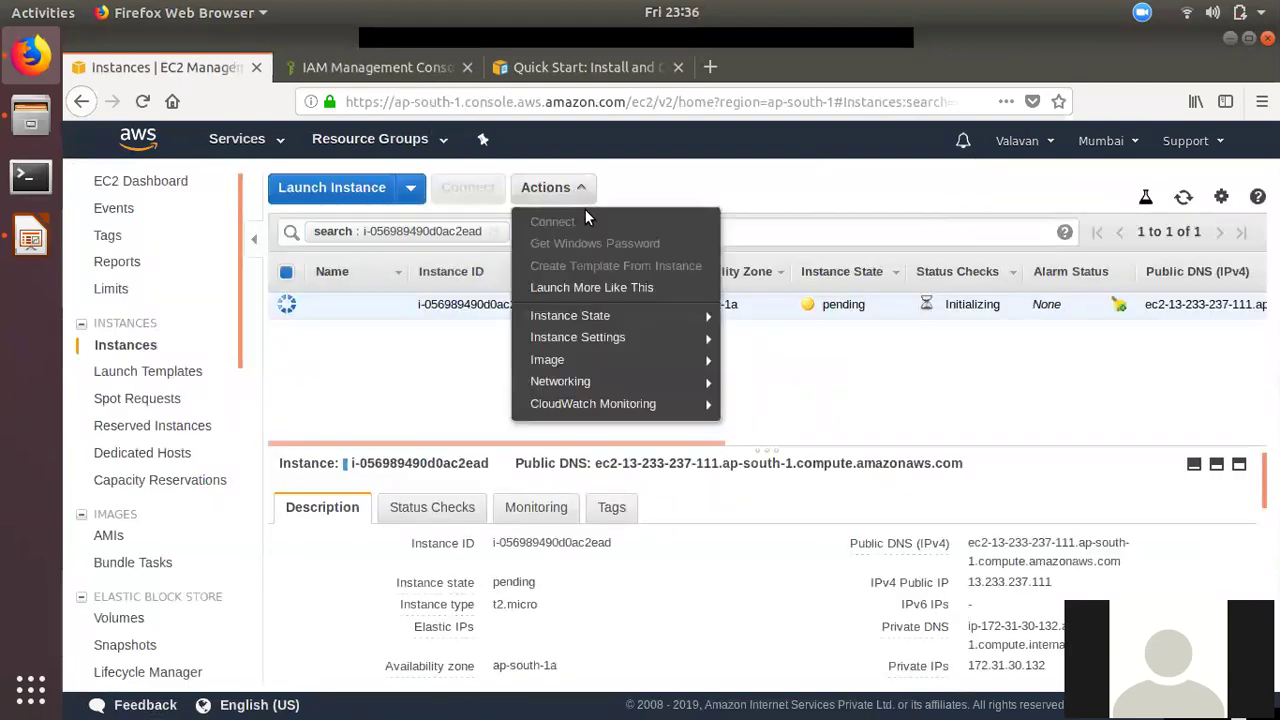
mouse_move(641, 316)
mouse_move(636, 338)
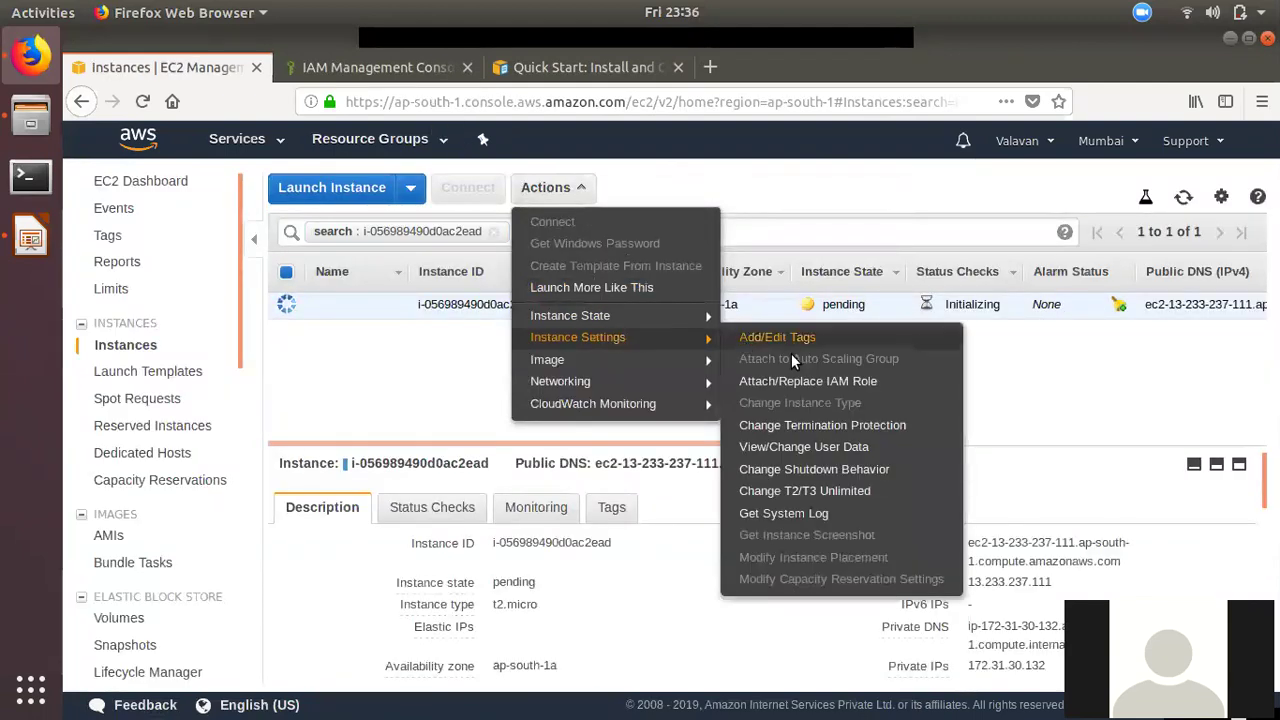
click(807, 382)
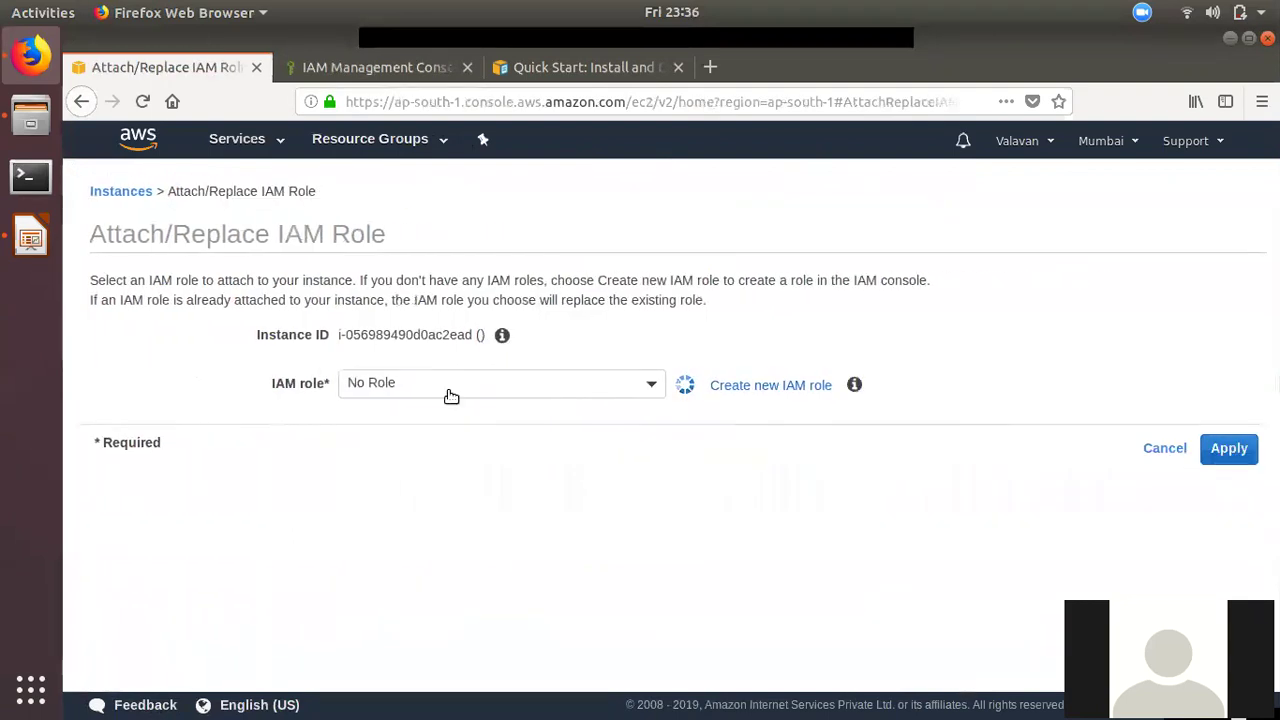
click(457, 383)
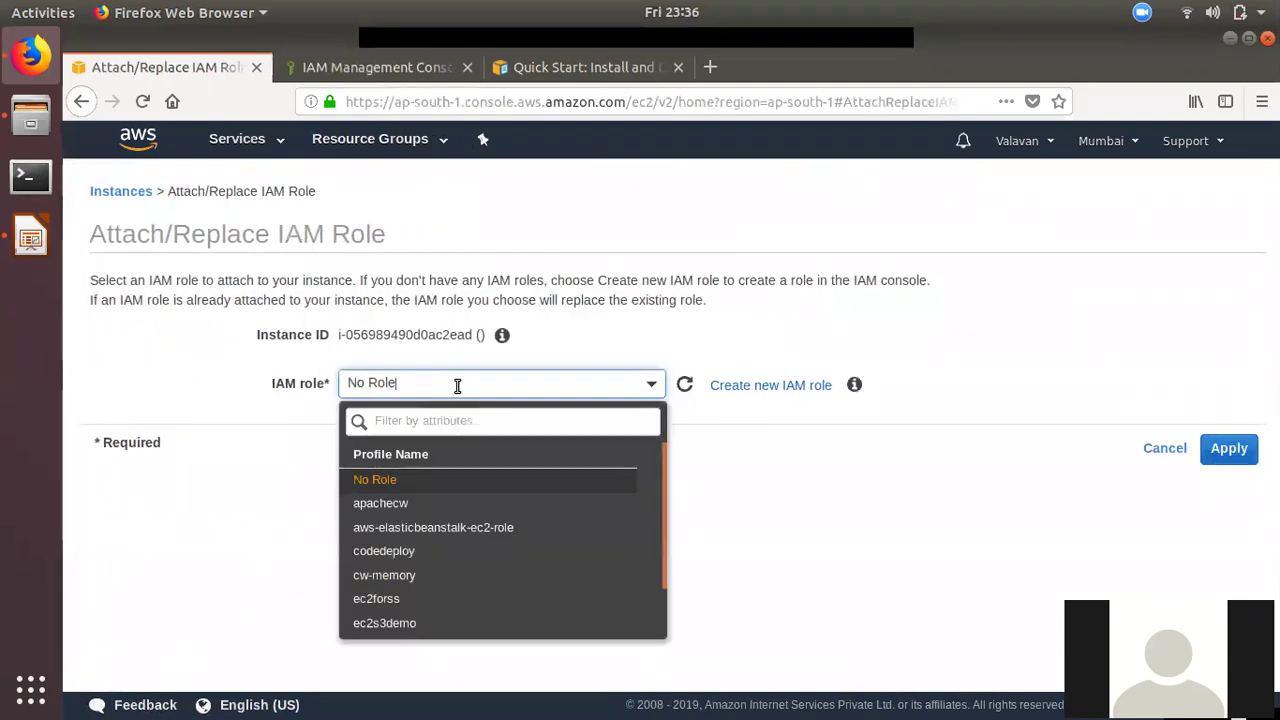
click(410, 512)
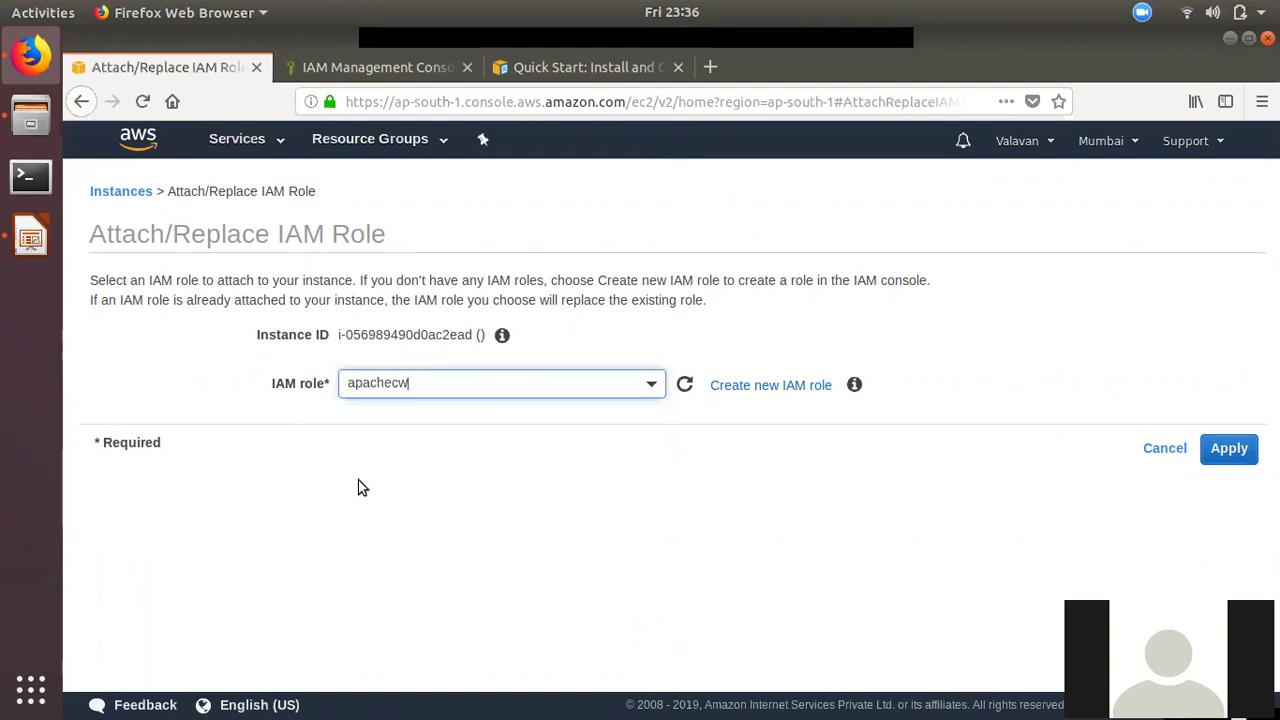
click(1229, 448)
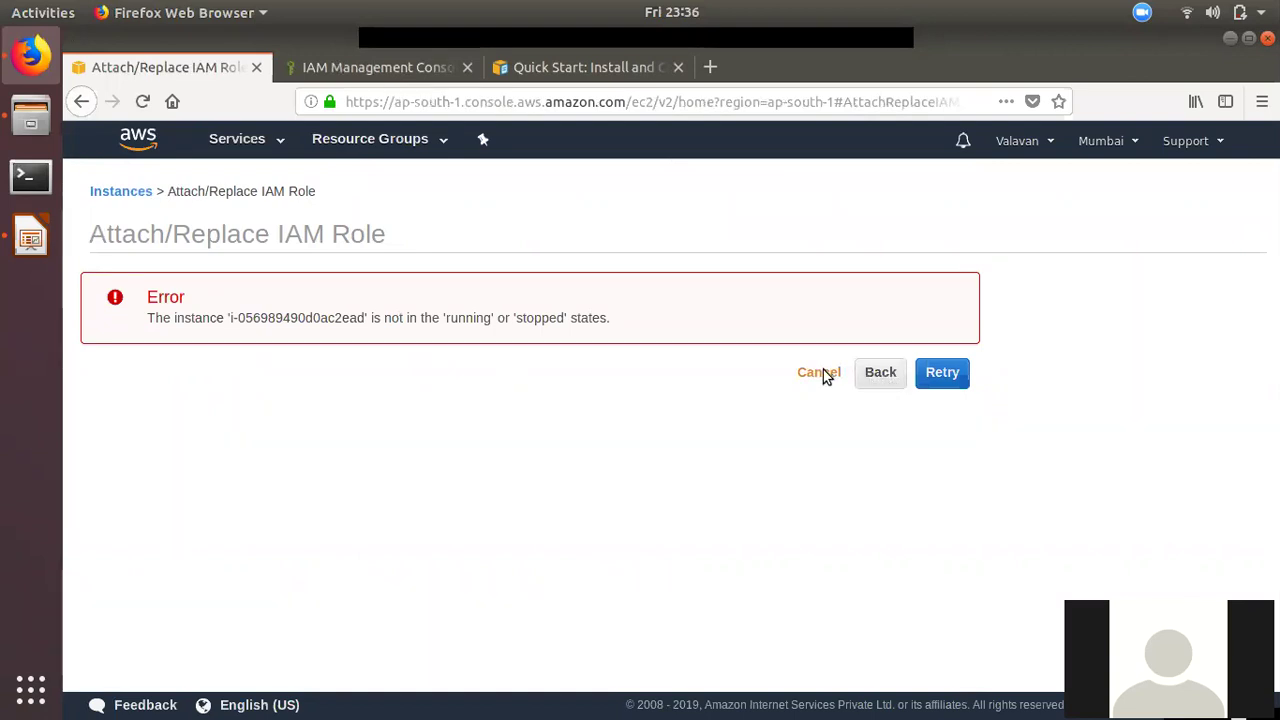
click(821, 372)
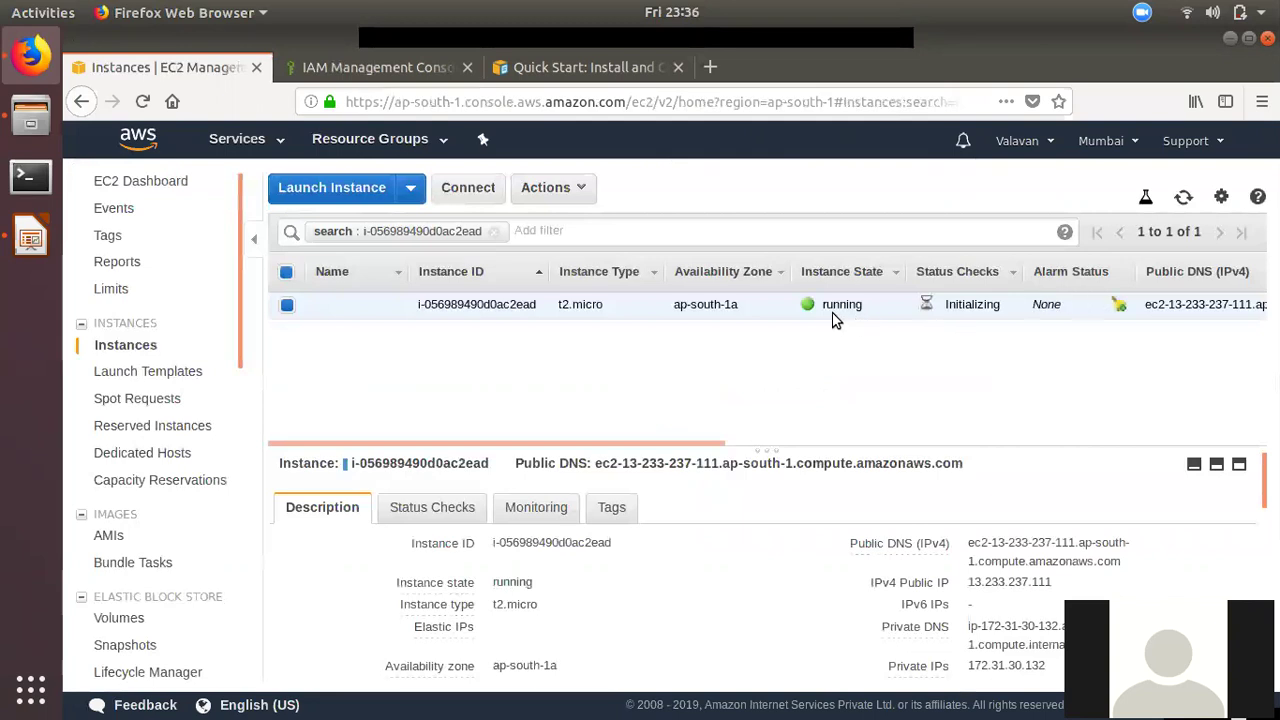
Attach the apachecw IAM role to the running instance and return to the instances list.
click(566, 187)
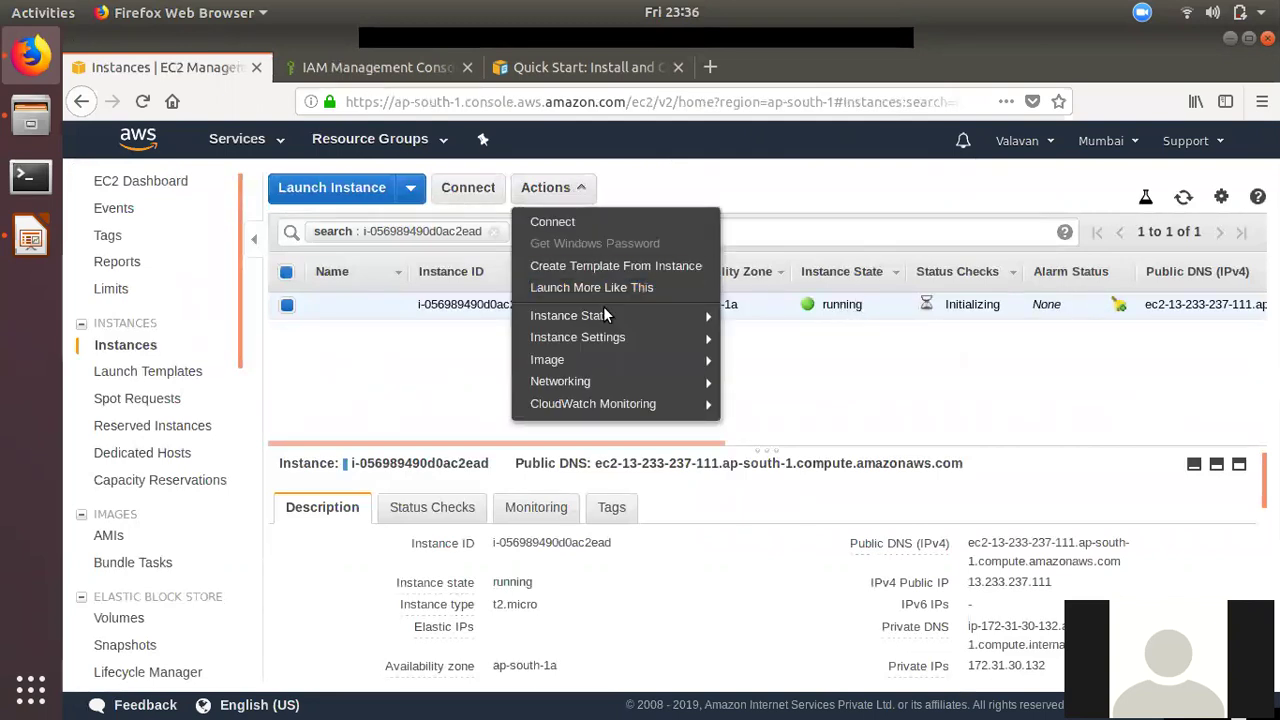
mouse_move(615, 317)
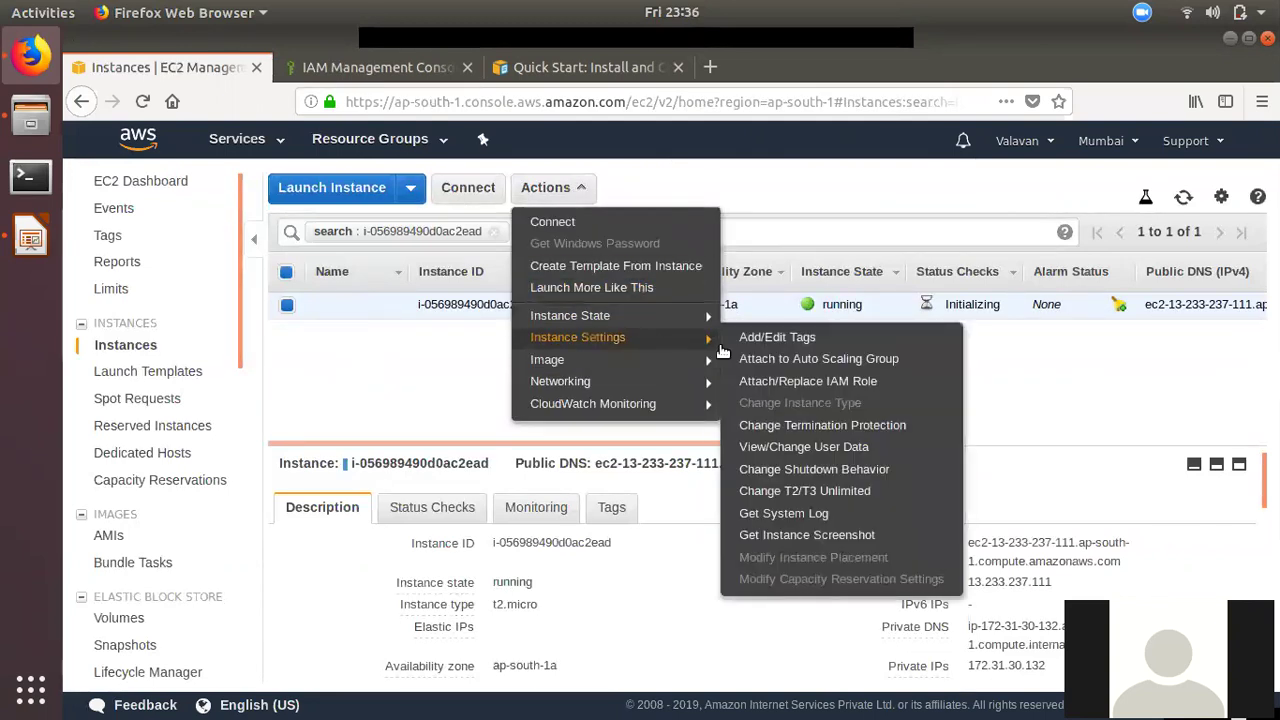
click(789, 381)
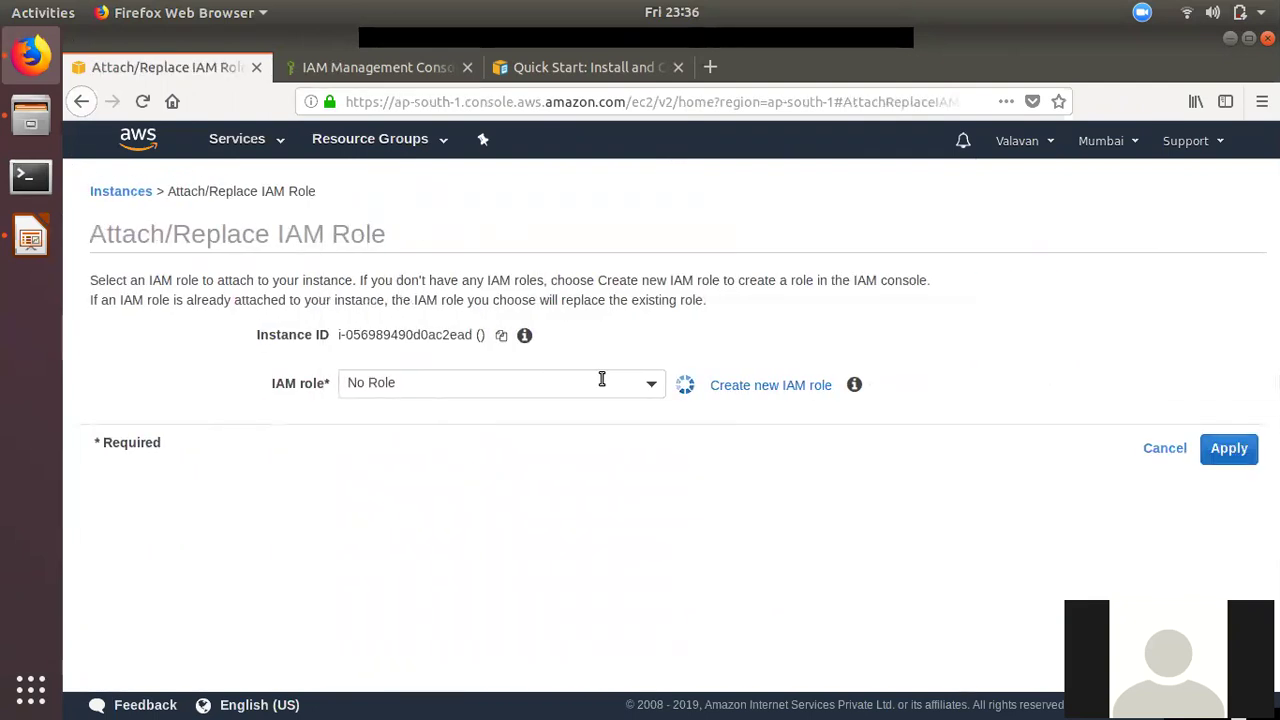
click(565, 385)
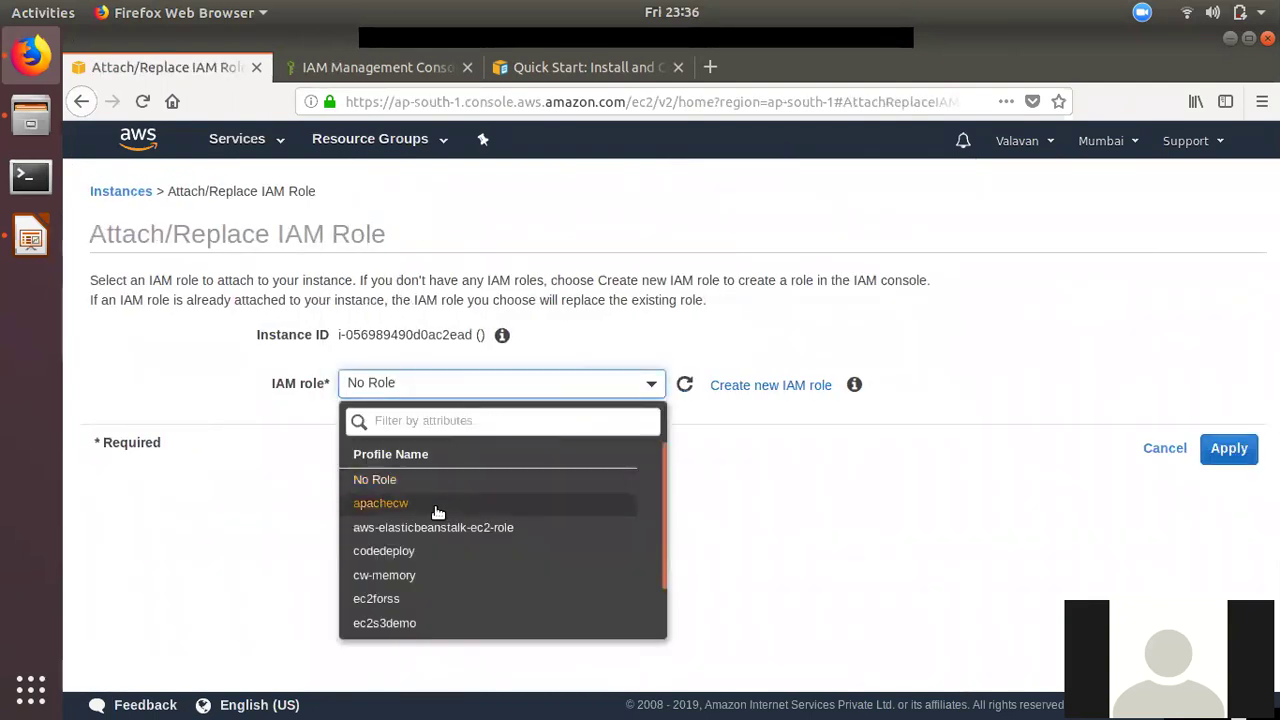
click(438, 506)
click(1229, 449)
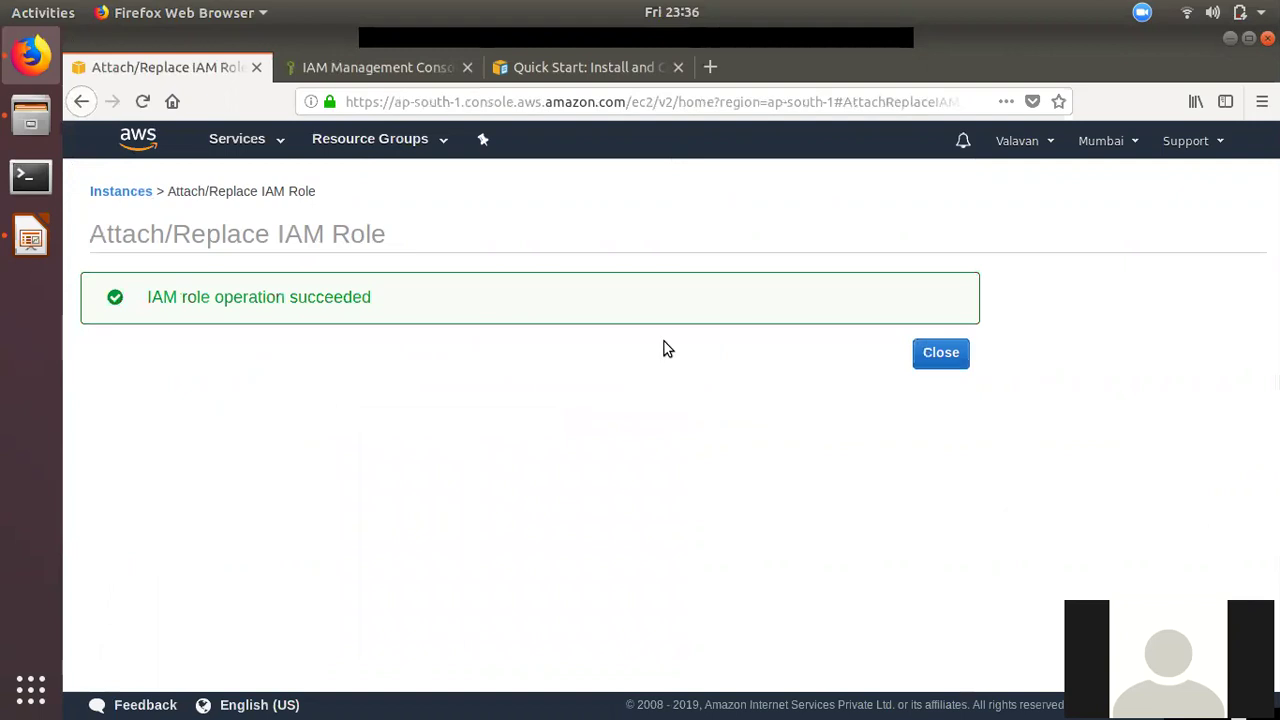
click(940, 355)
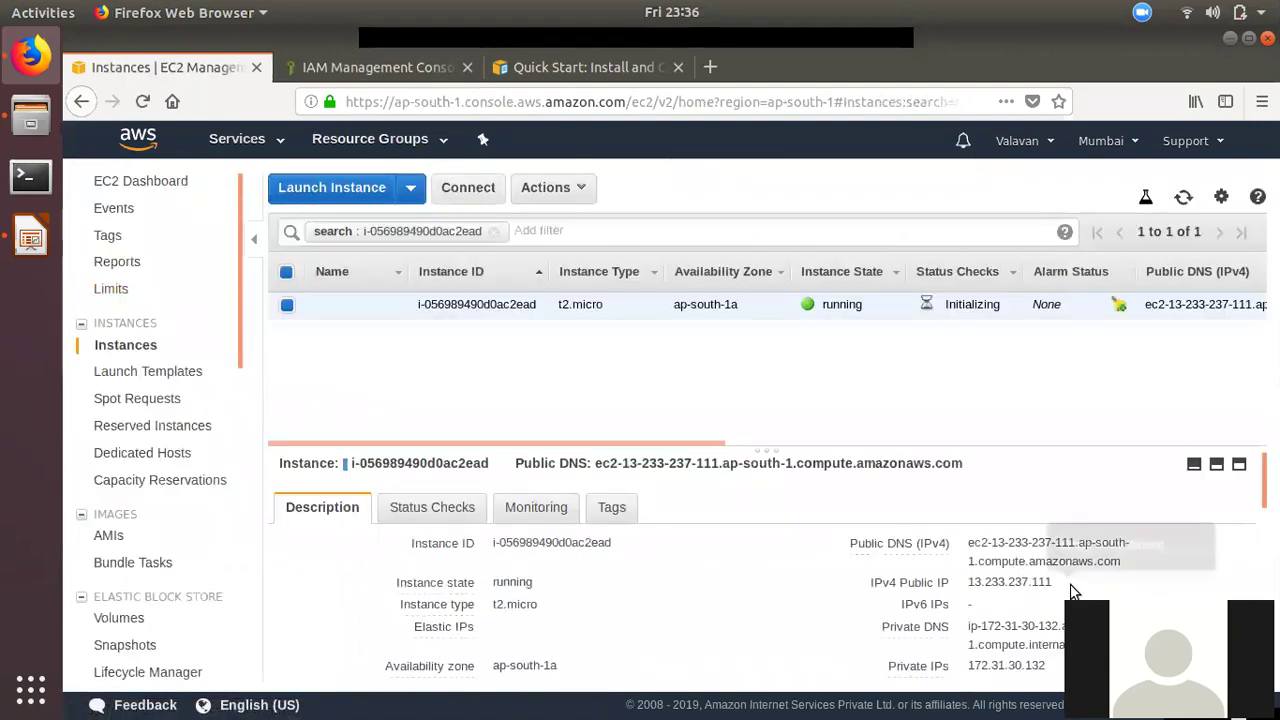
Copy the instance's IPv4 public IP and change to the Downloads directory in the Terminal.
click(1064, 585)
click(30, 176)
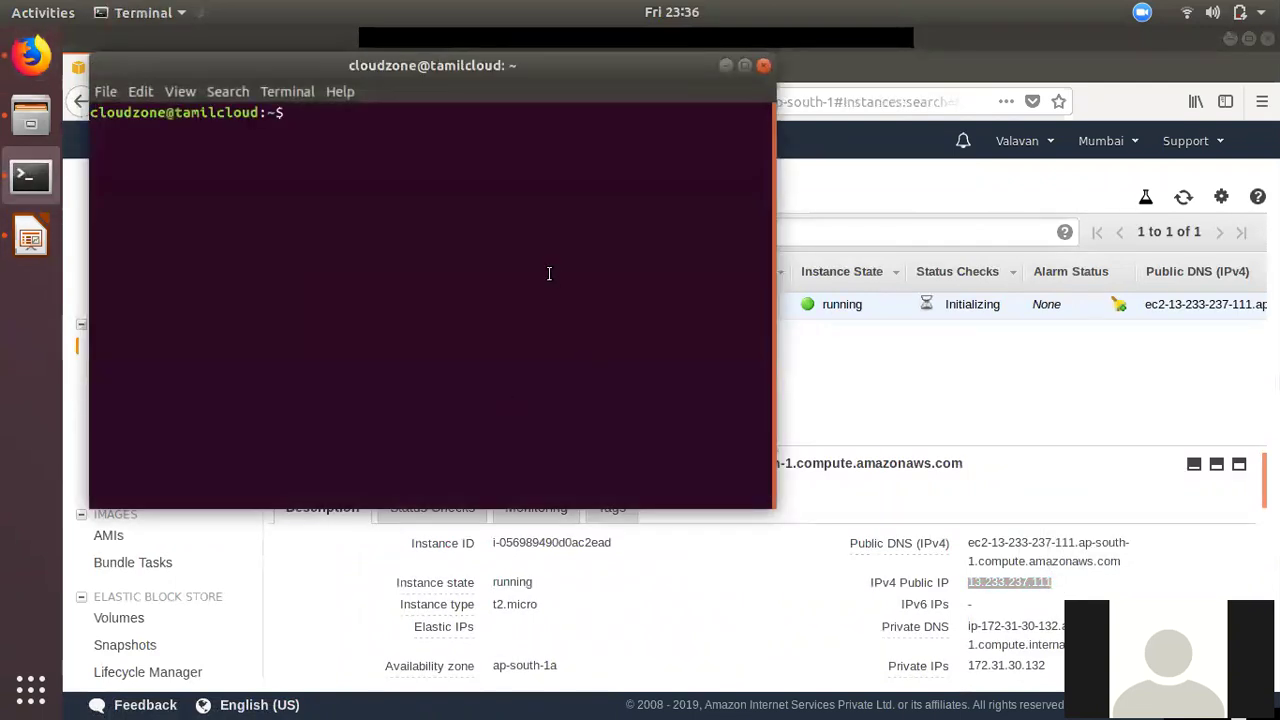
text(cd D)
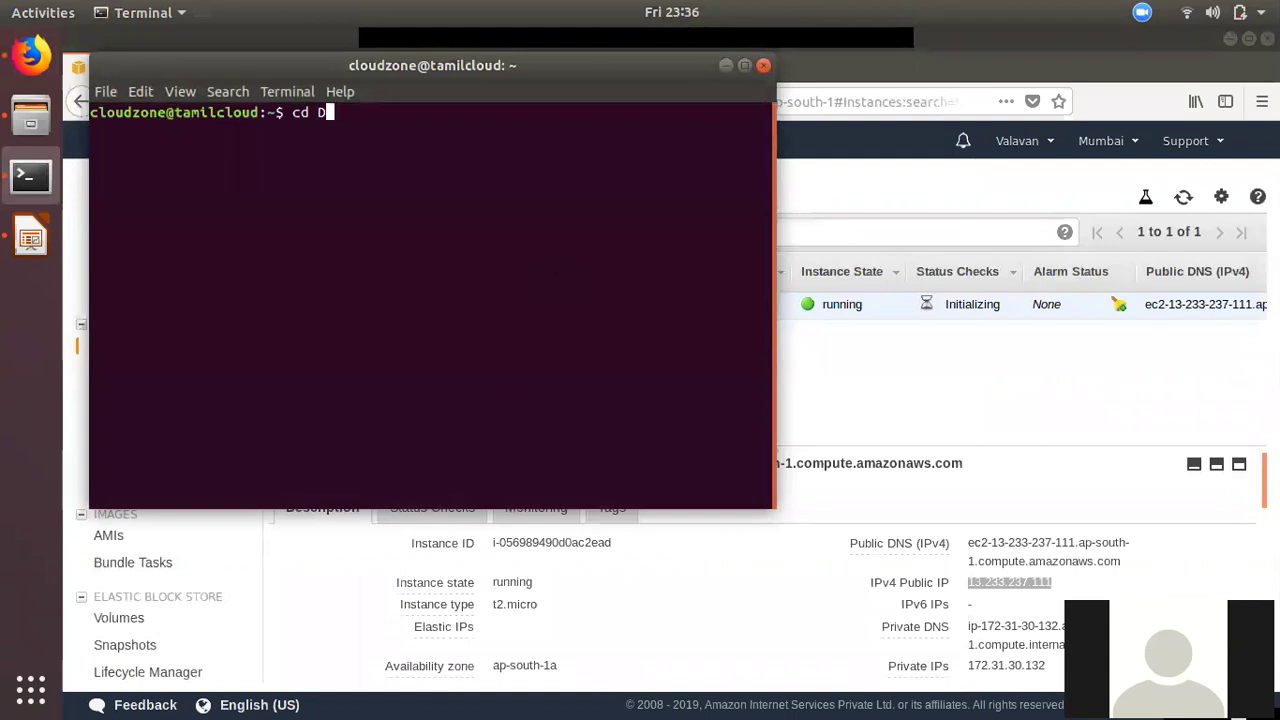
text(ow)
key(Tab)
key(Return)
Connect over SSH to ec2-user at the copied IP 13.233.237.111 with newkey.pem, accepting the unknown host's key.
text(ssh -i newk)
key(BackSpace)
text(k)
key(Tab)
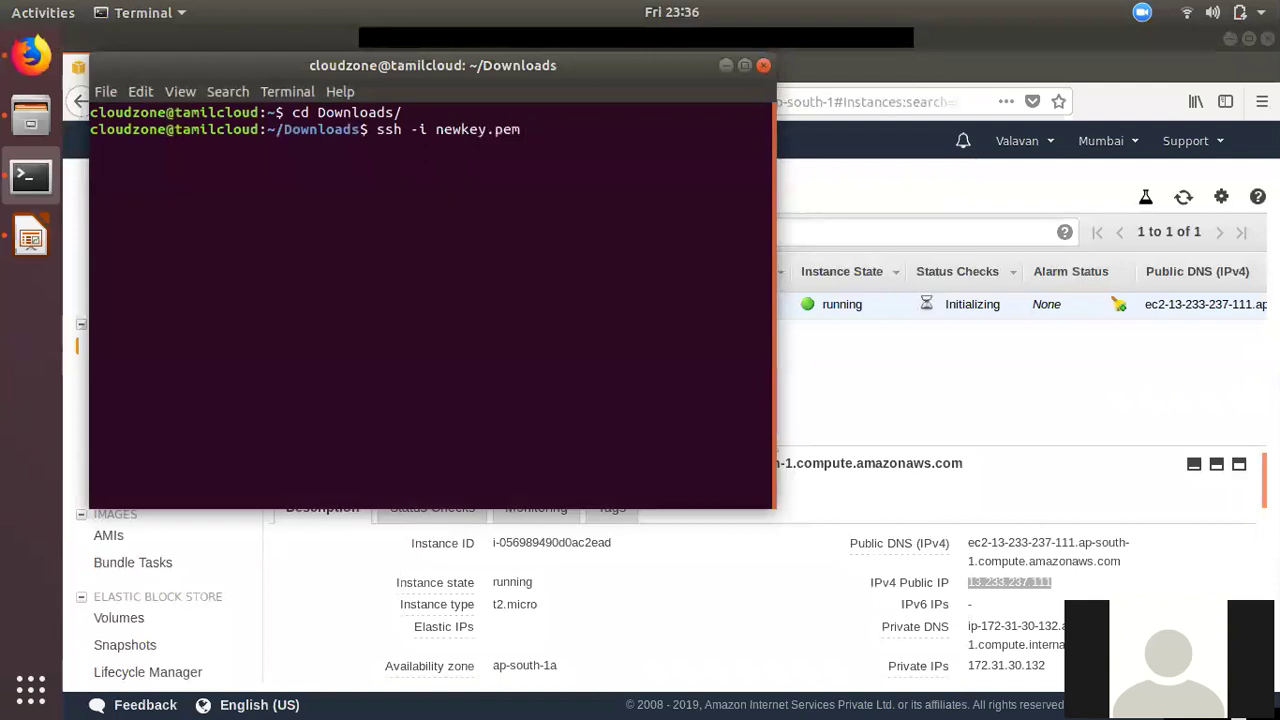
text(ec2-user@)
key(ctrl+shift+v)
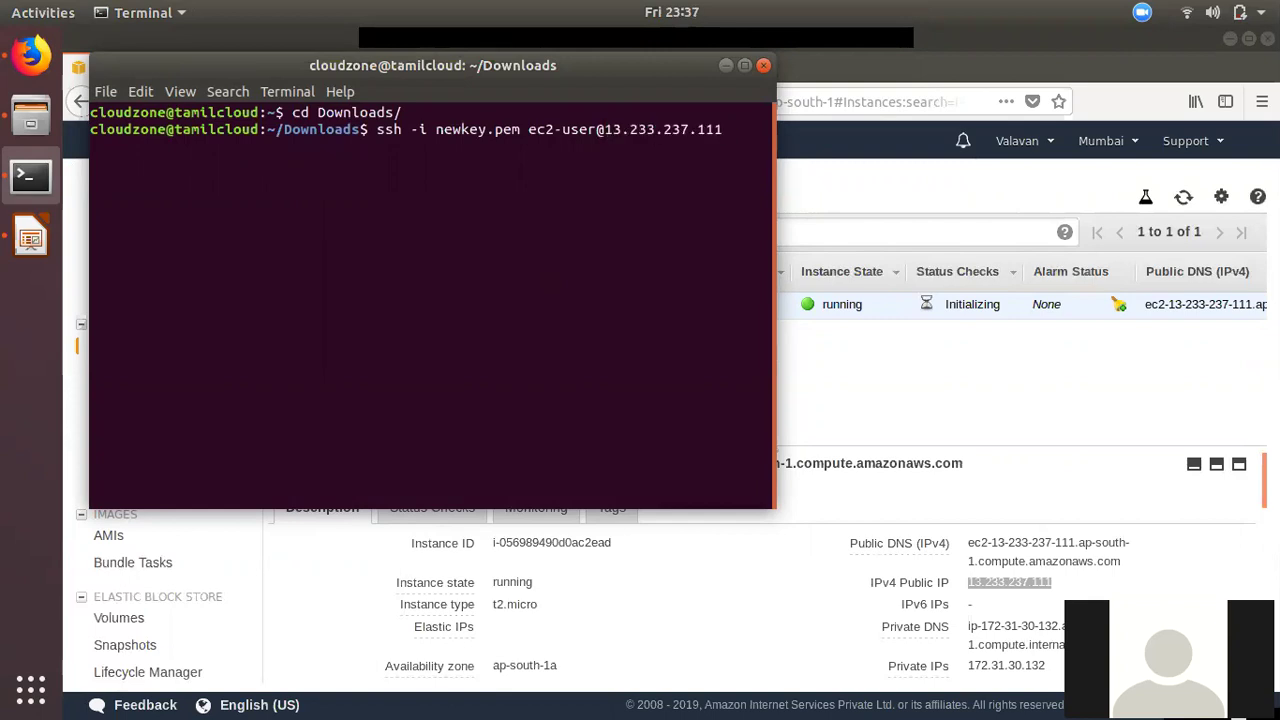
key(Return)
text(yes)
key(Return)
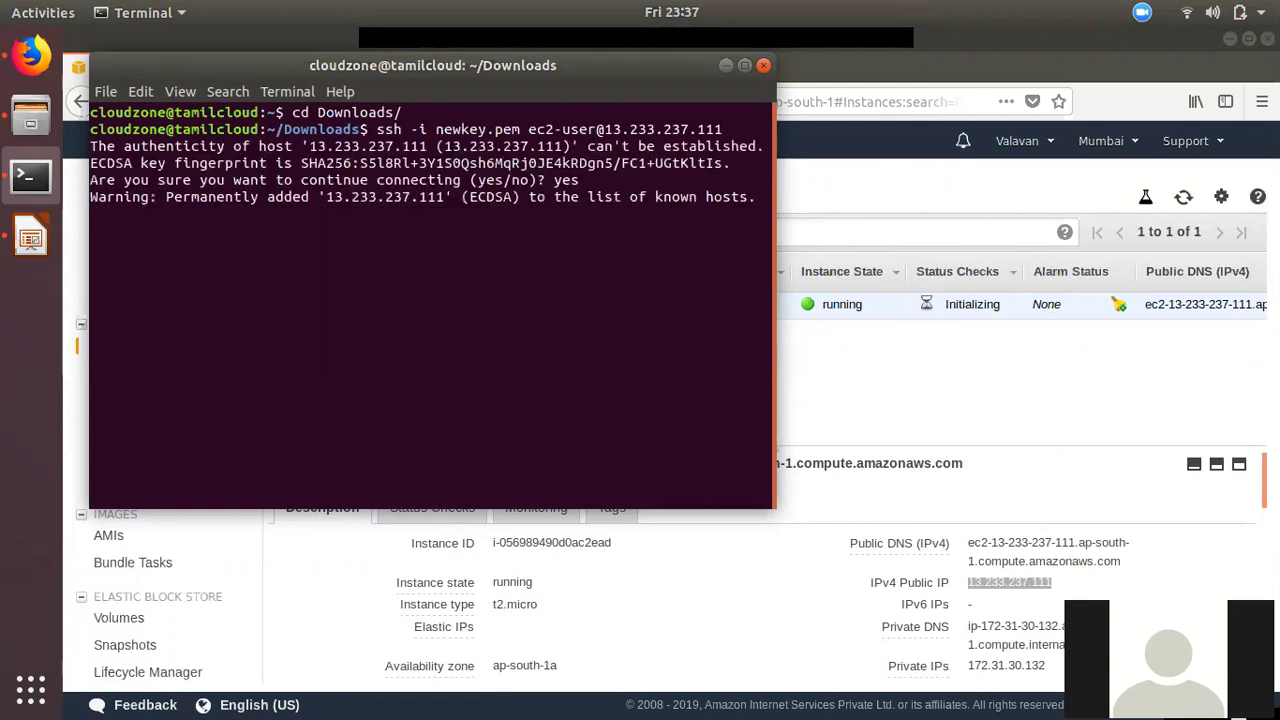
Copy sudo yum update -y from the CloudWatch Logs Quick Start page in Firefox and run it in the Terminal's SSH session.
click(852, 370)
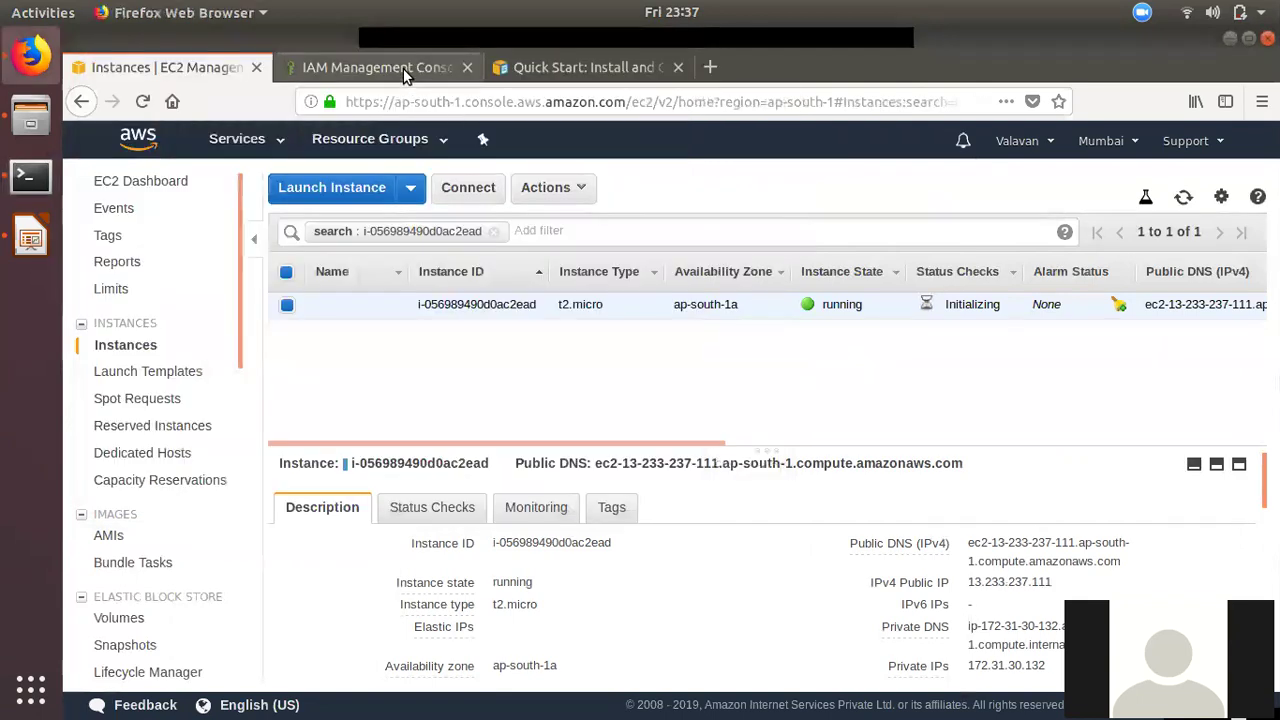
click(540, 67)
scroll(542, 435, up, 3)
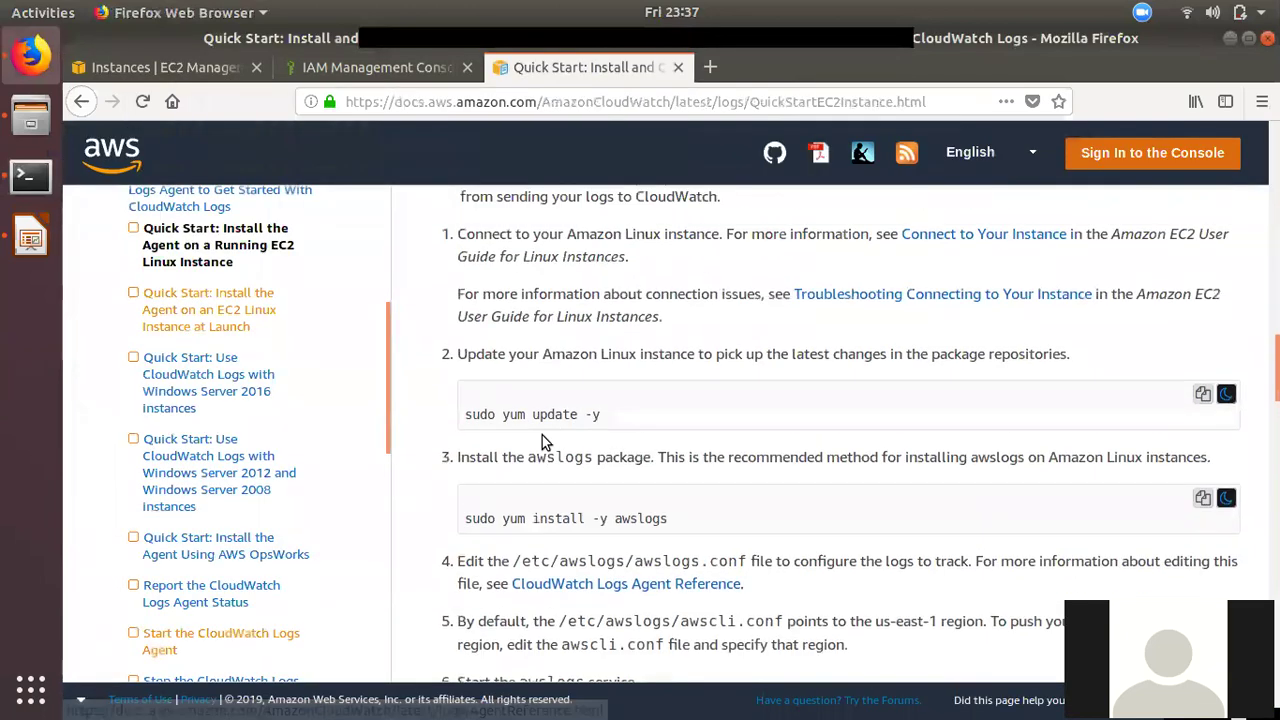
triple_click(516, 463)
right_click(600, 466)
click(612, 476)
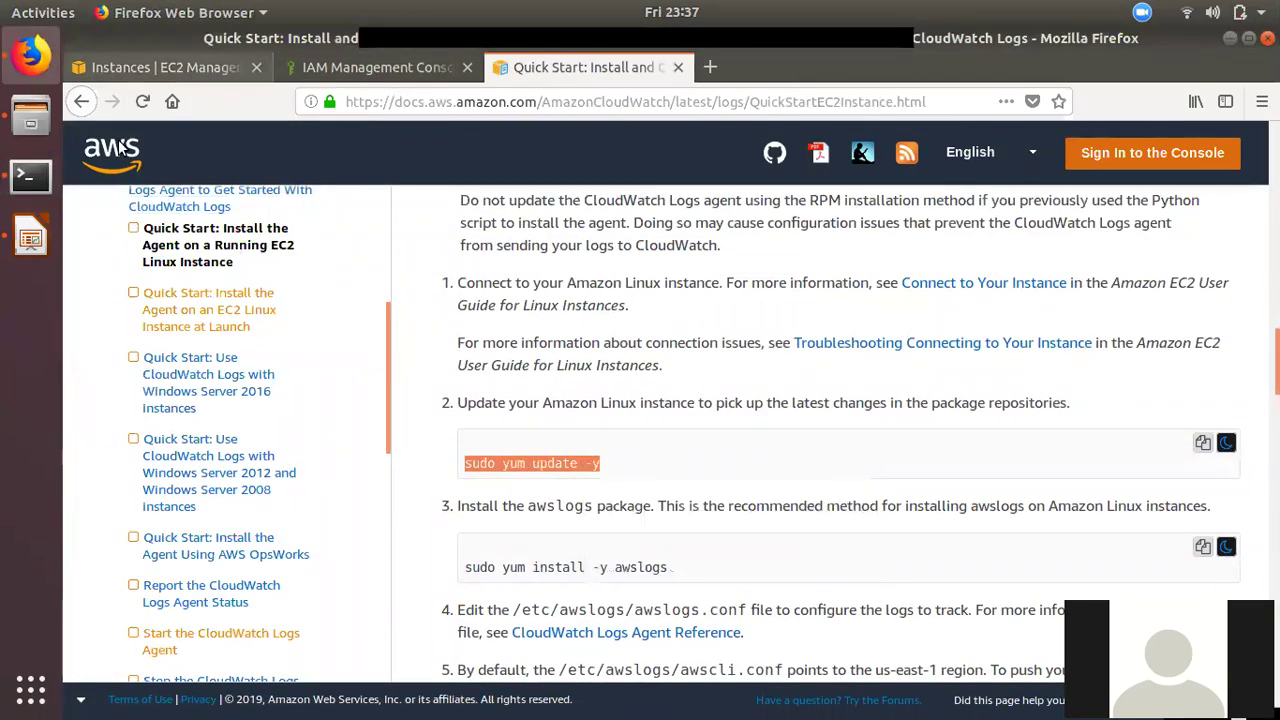
click(30, 175)
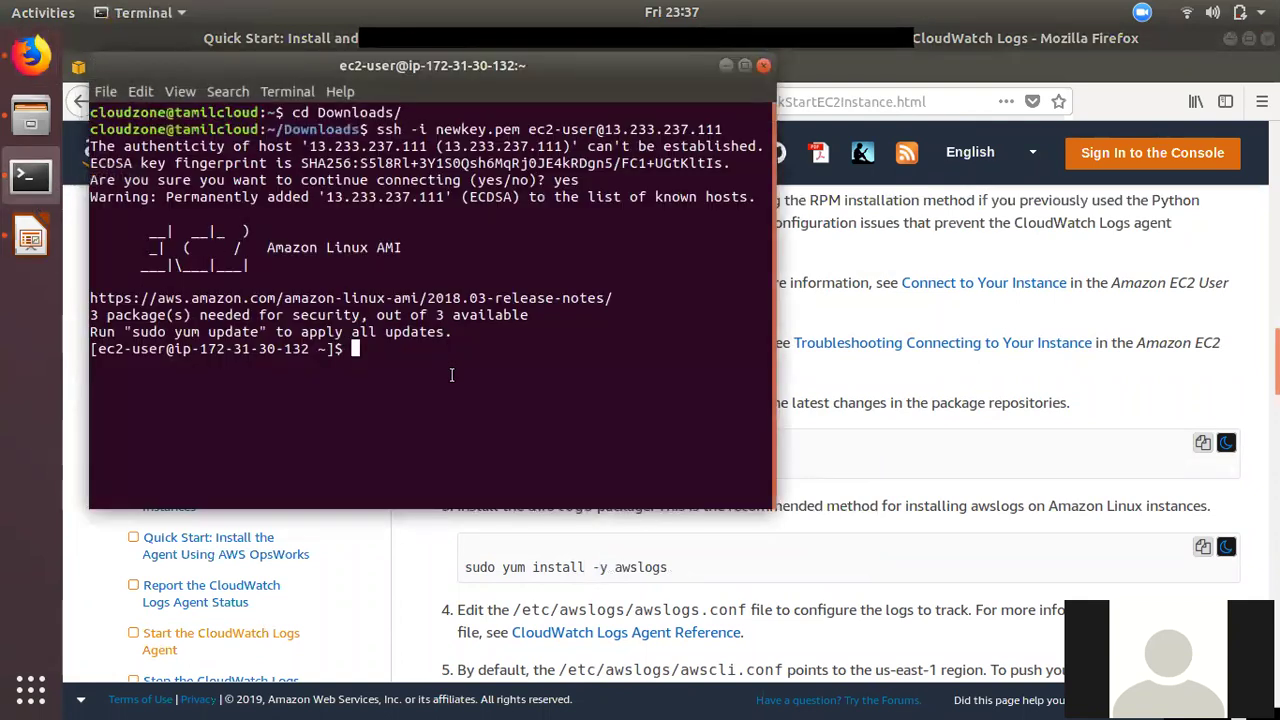
key(ctrl+shift+v)
key(Return)
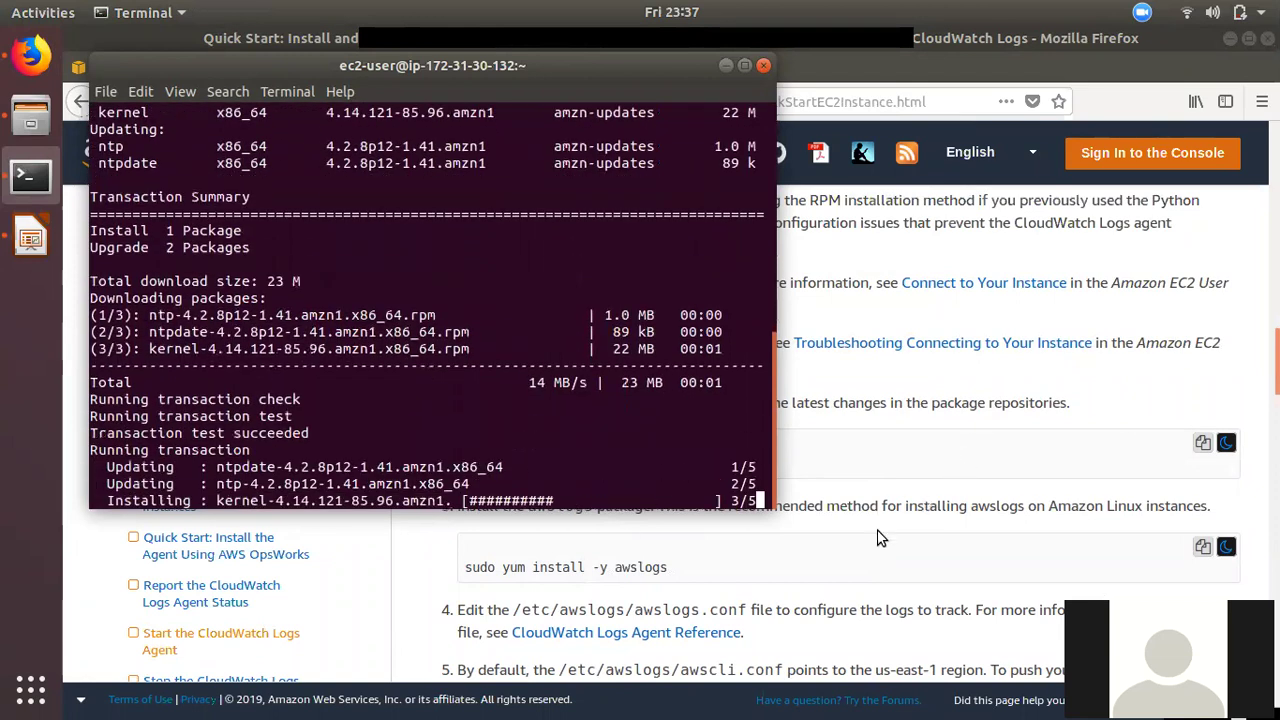
Copy the awslogs package command sudo yum install -y awslogs from the guide in Firefox and run it in the Terminal.
click(730, 518)
scroll(730, 518, down, 3)
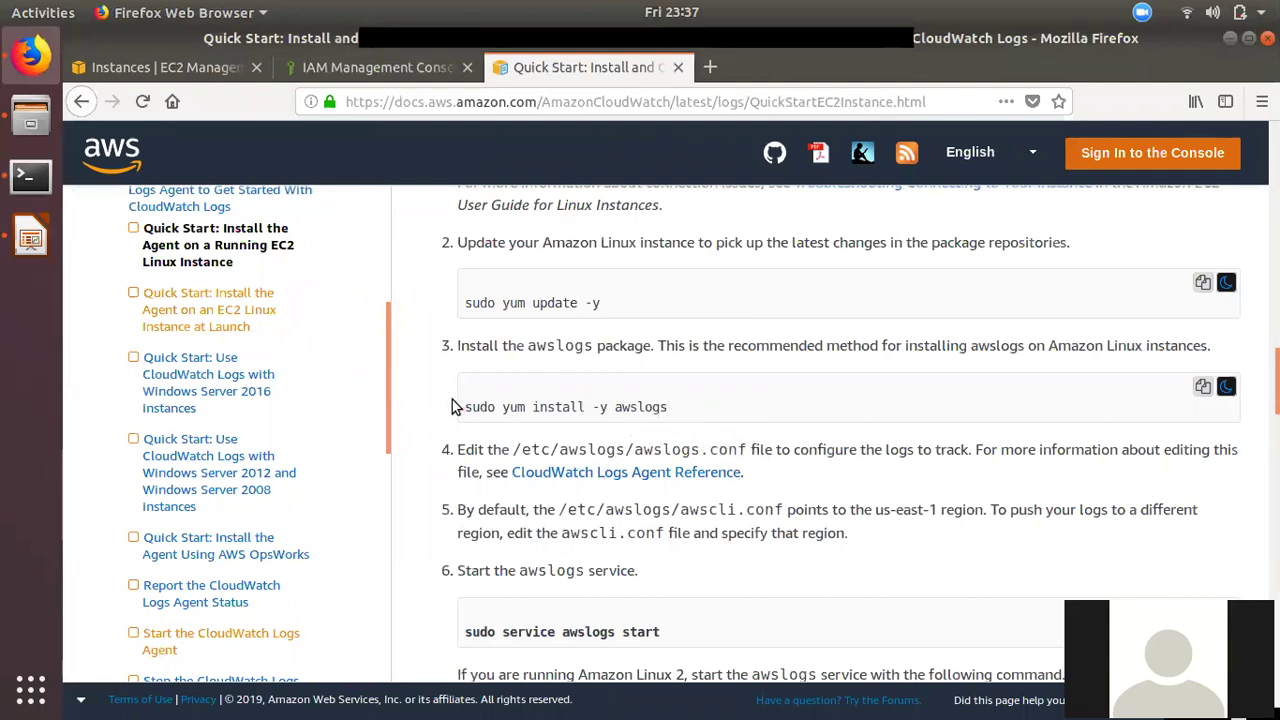
drag(463, 410, 673, 420)
right_click(640, 408)
click(668, 421)
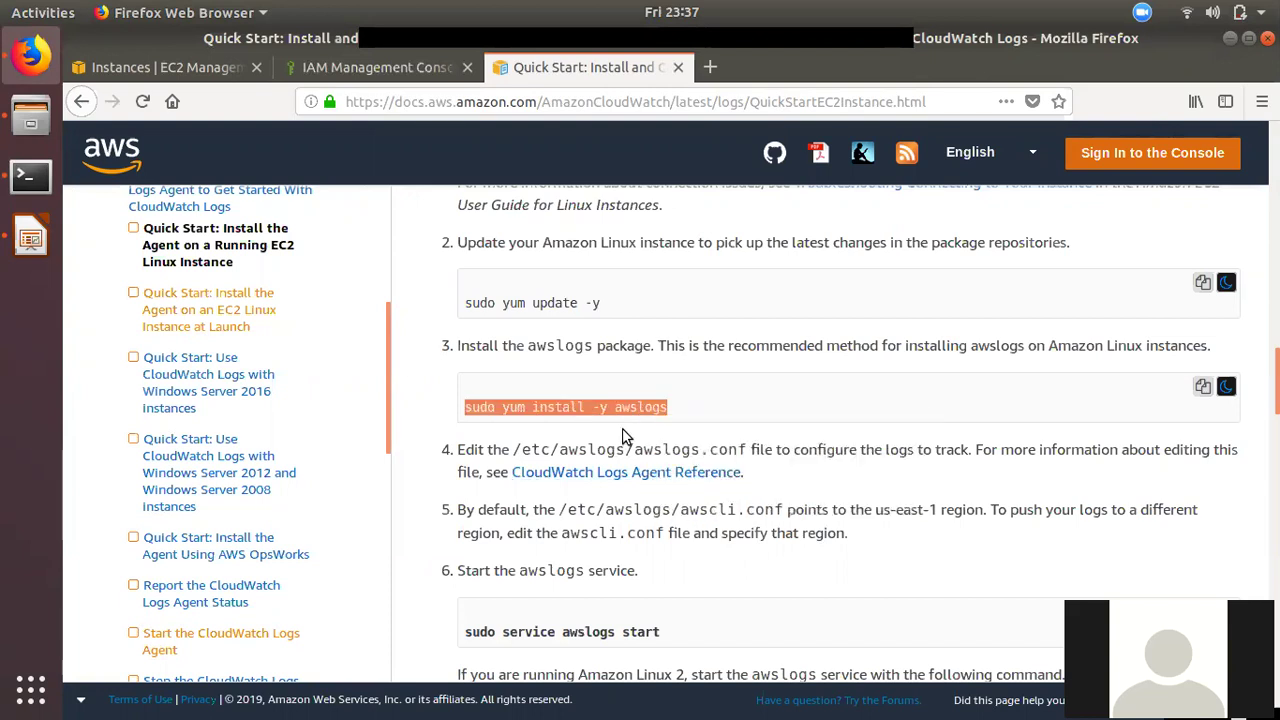
click(22, 188)
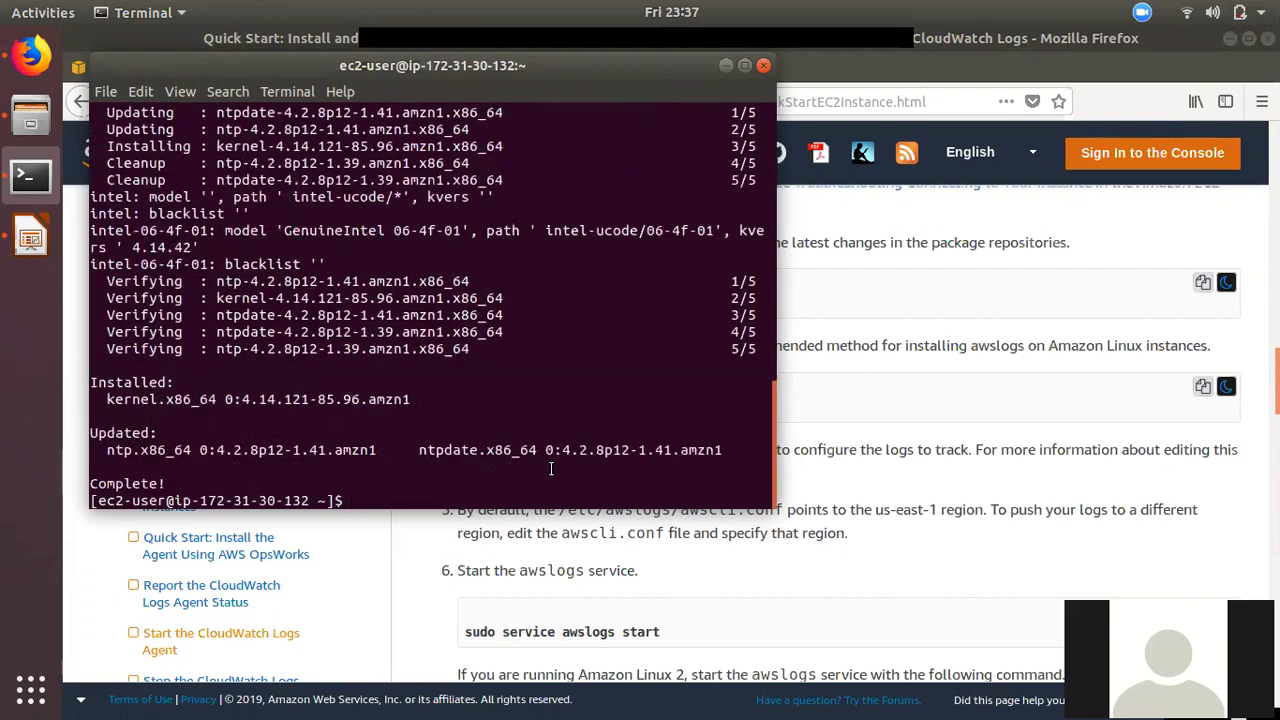
key(ctrl+shift+v)
key(Return)
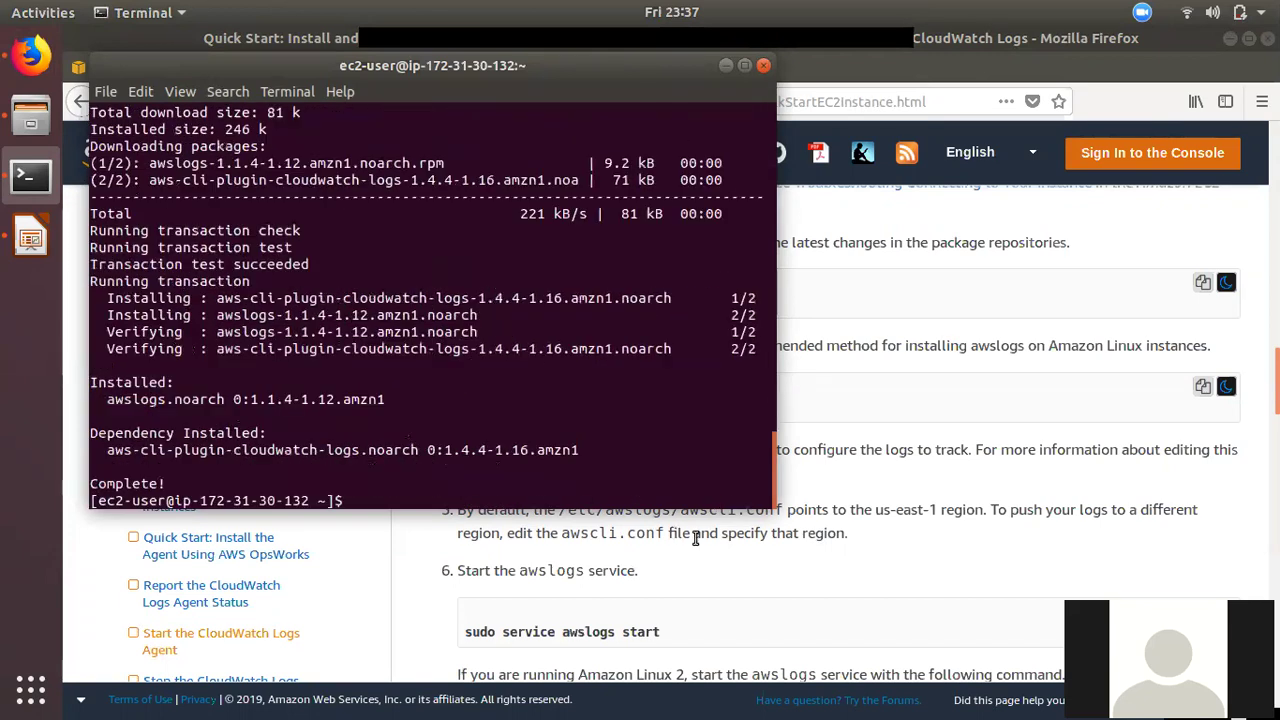
Review the guide's configuration and service steps in Firefox, and copy the path /etc/awslogs/awslogs.conf.
click(675, 630)
scroll(675, 630, down, 3)
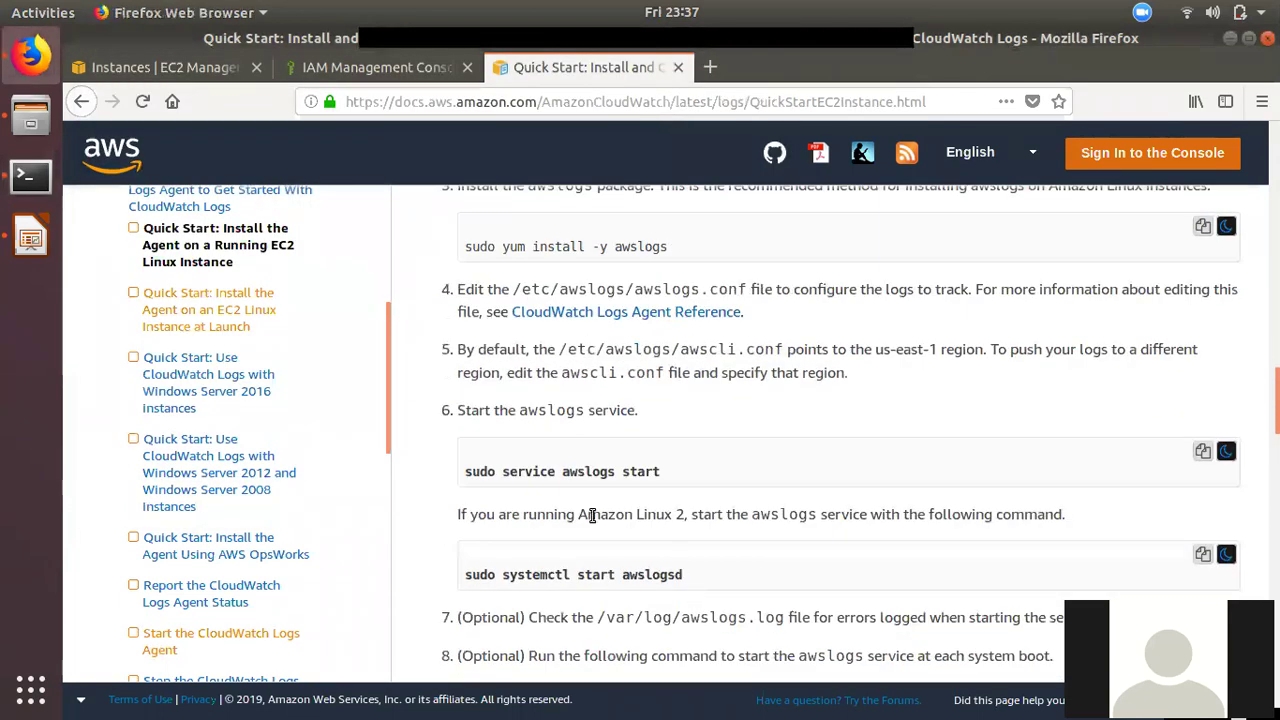
drag(466, 478, 716, 478)
click(720, 441)
scroll(643, 363, up, 2)
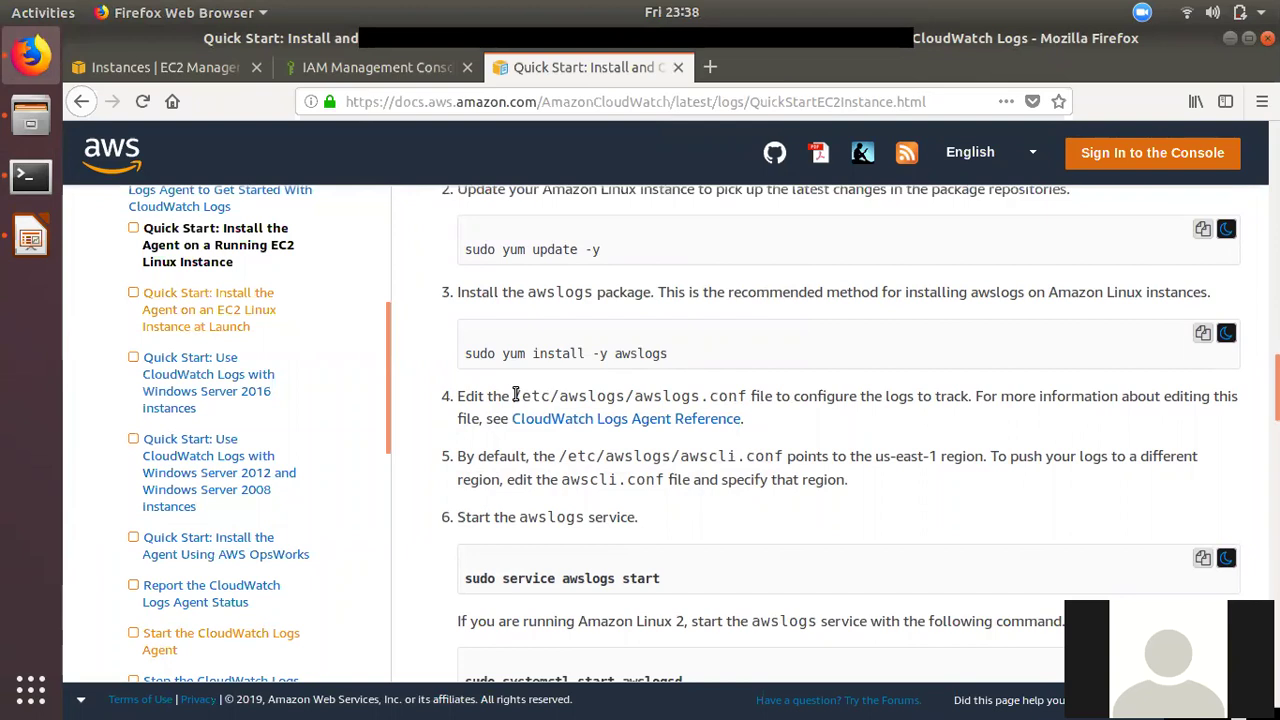
drag(515, 395, 748, 398)
right_click(748, 397)
click(768, 409)
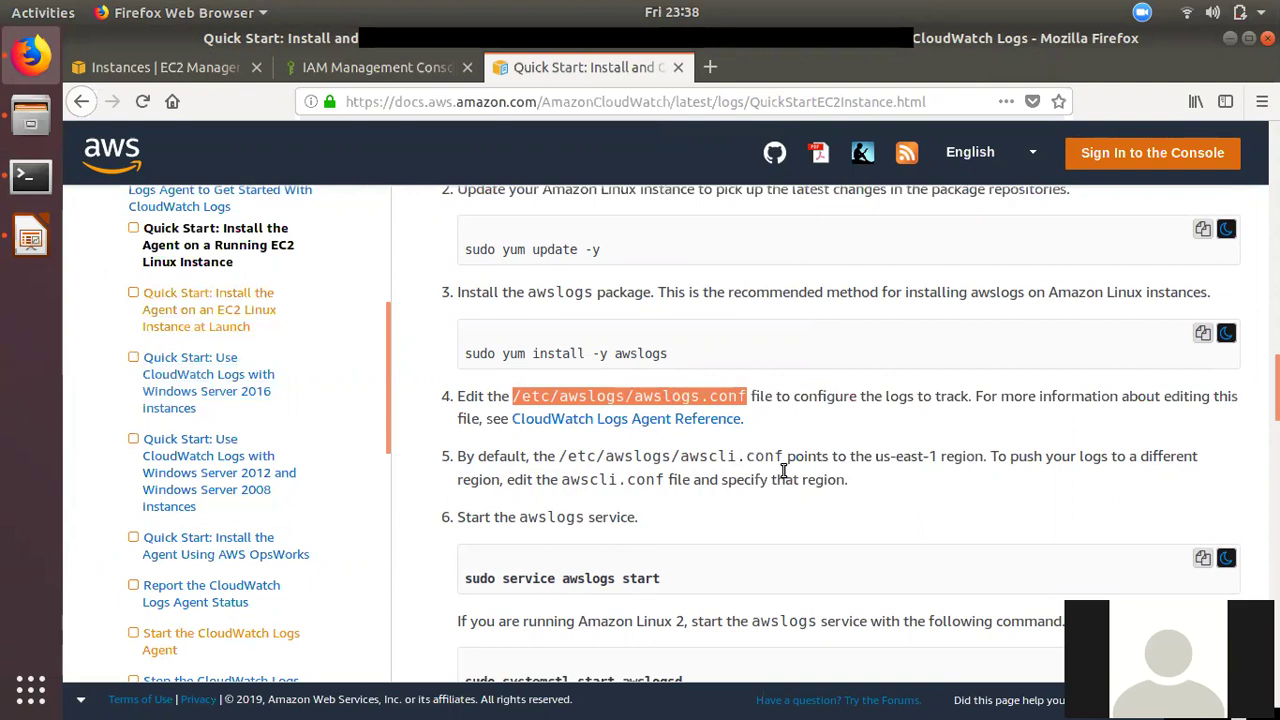
mouse_move(876, 456)
mouse_down()
mouse_move(962, 458)
mouse_move(871, 460)
mouse_up()
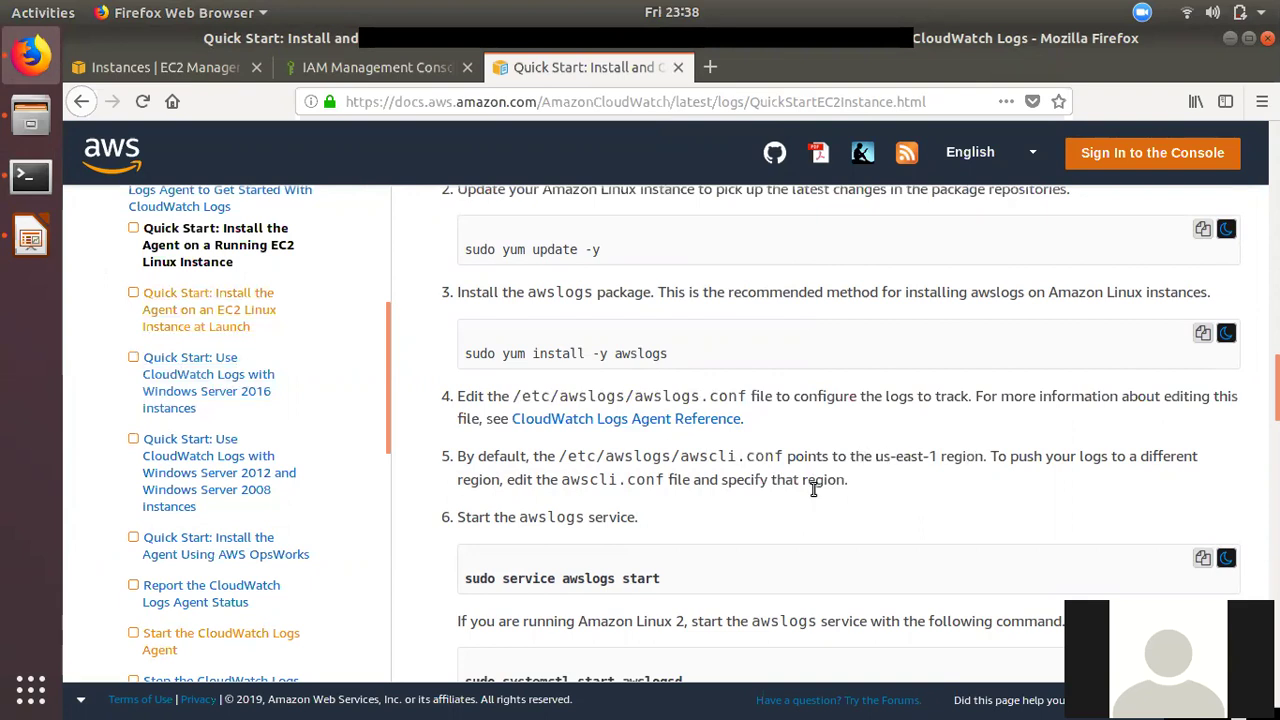
key(ctrl+Tab)
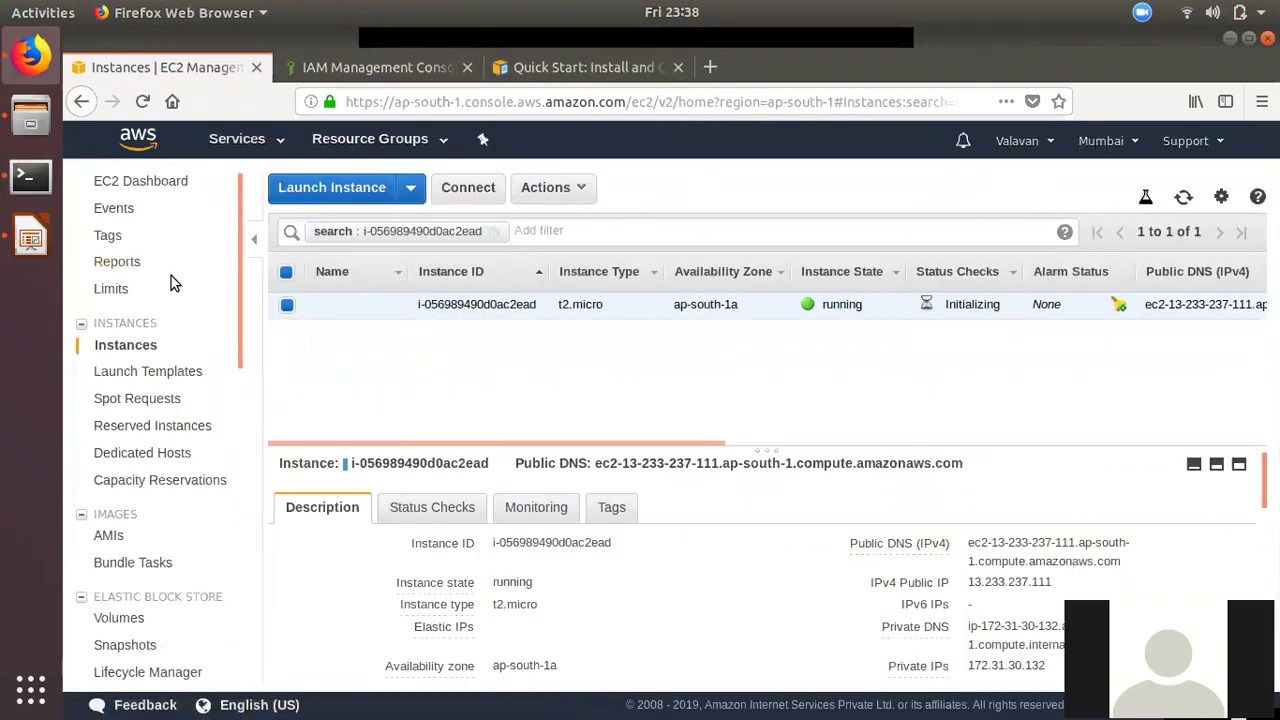
Open the copied path /etc/awslogs/awslogs.conf for editing in the Terminal with sudo vi.
click(30, 176)
right_click(574, 403)
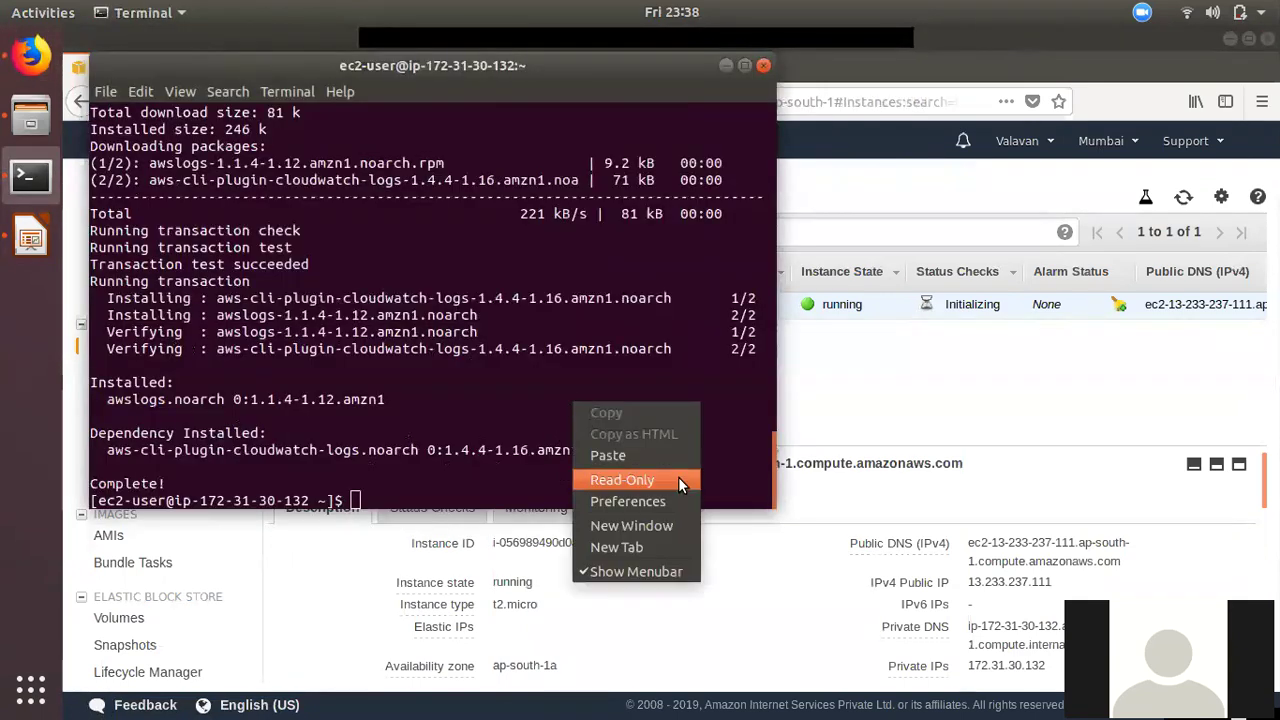
click(667, 458)
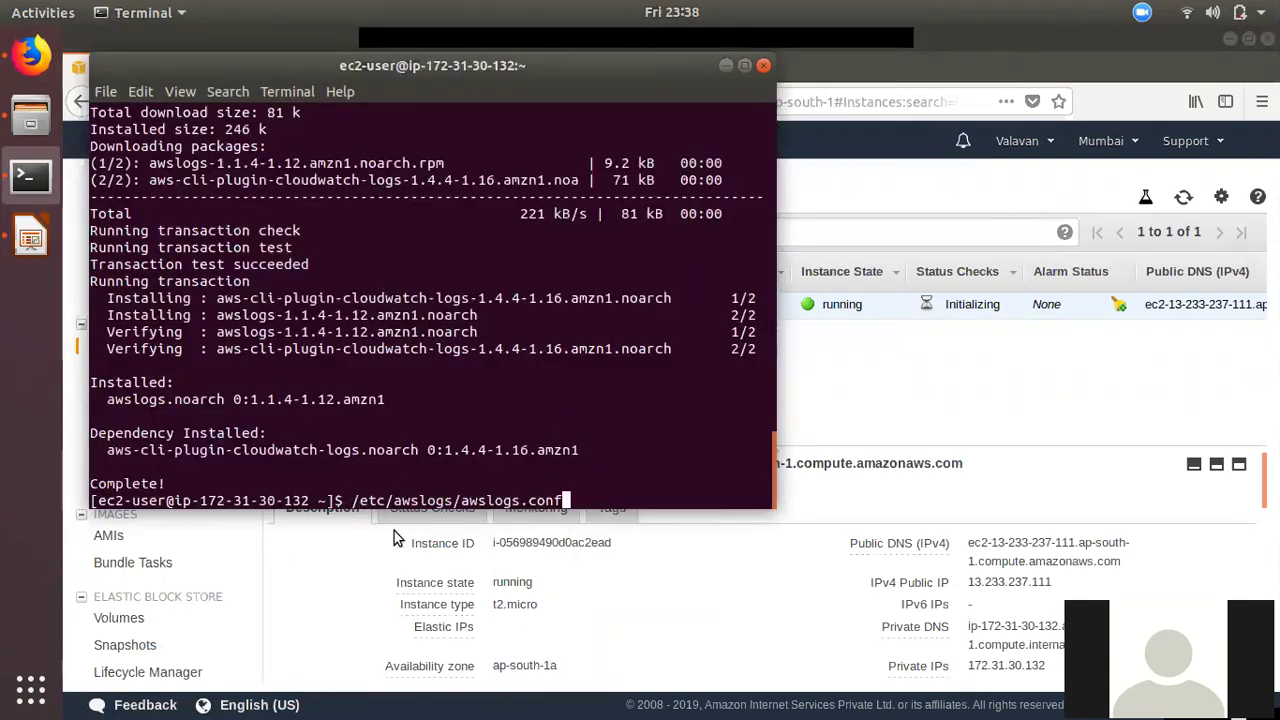
key(Home)
text(vi)
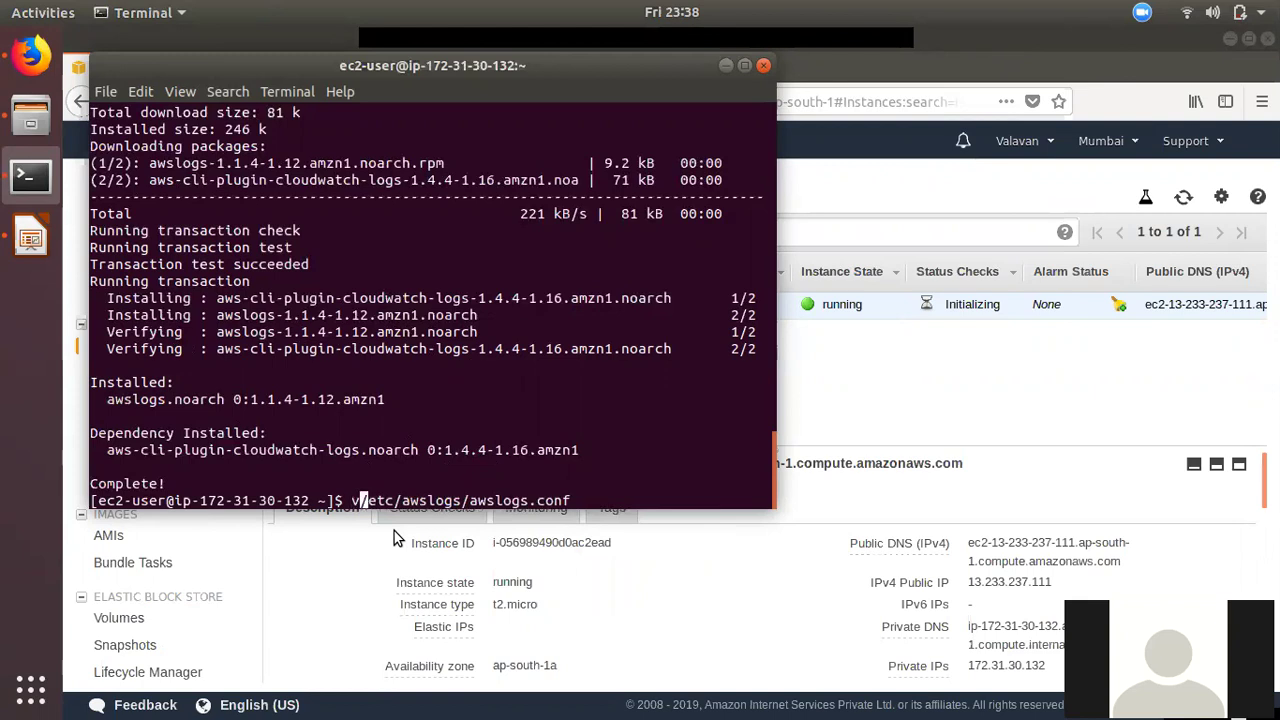
key(ctrl+a)
text(sudo)
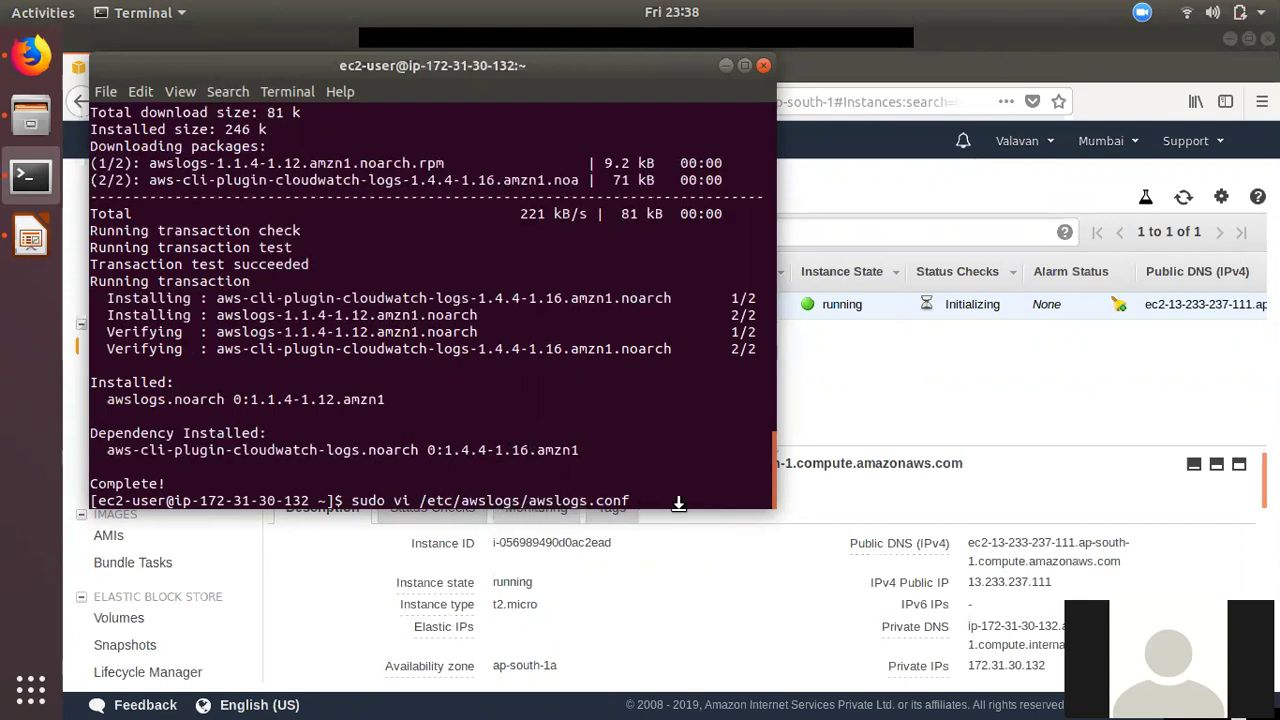
key(Return)
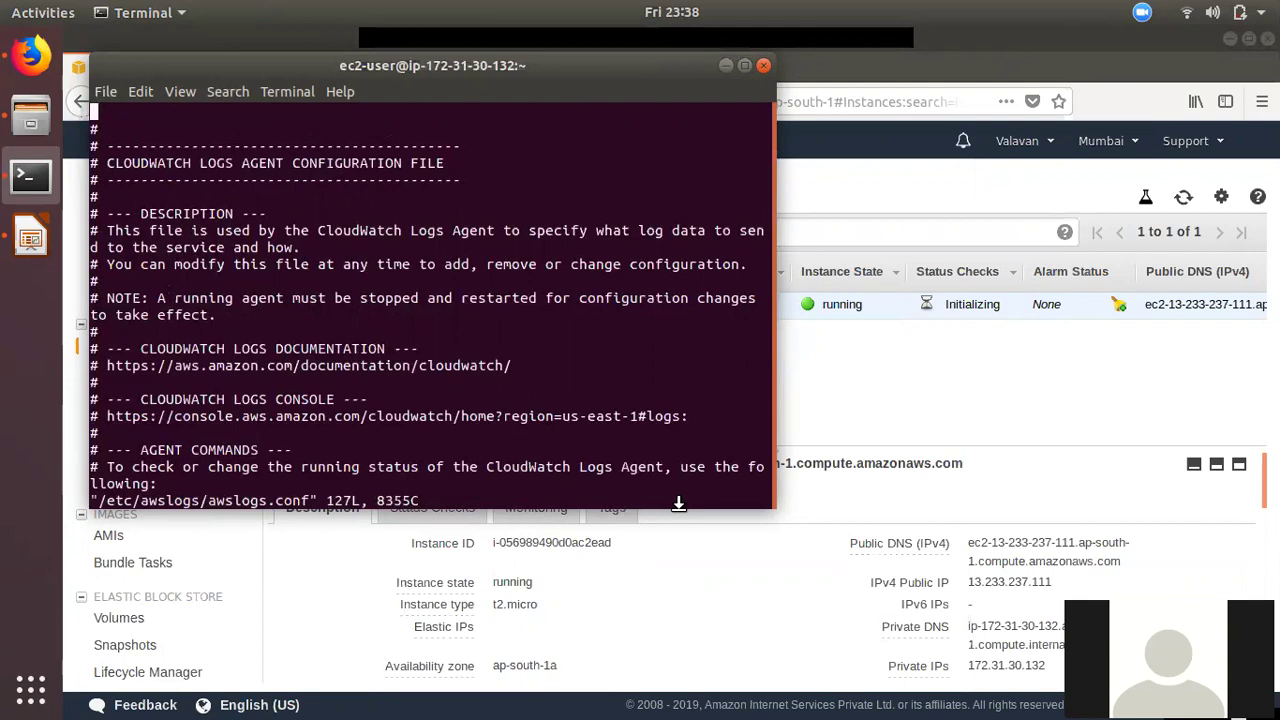
Change the [/var/log/messages] section header at the end of awslogs.conf to [/var/log/httpd/access.log].
key(ctrl+g)
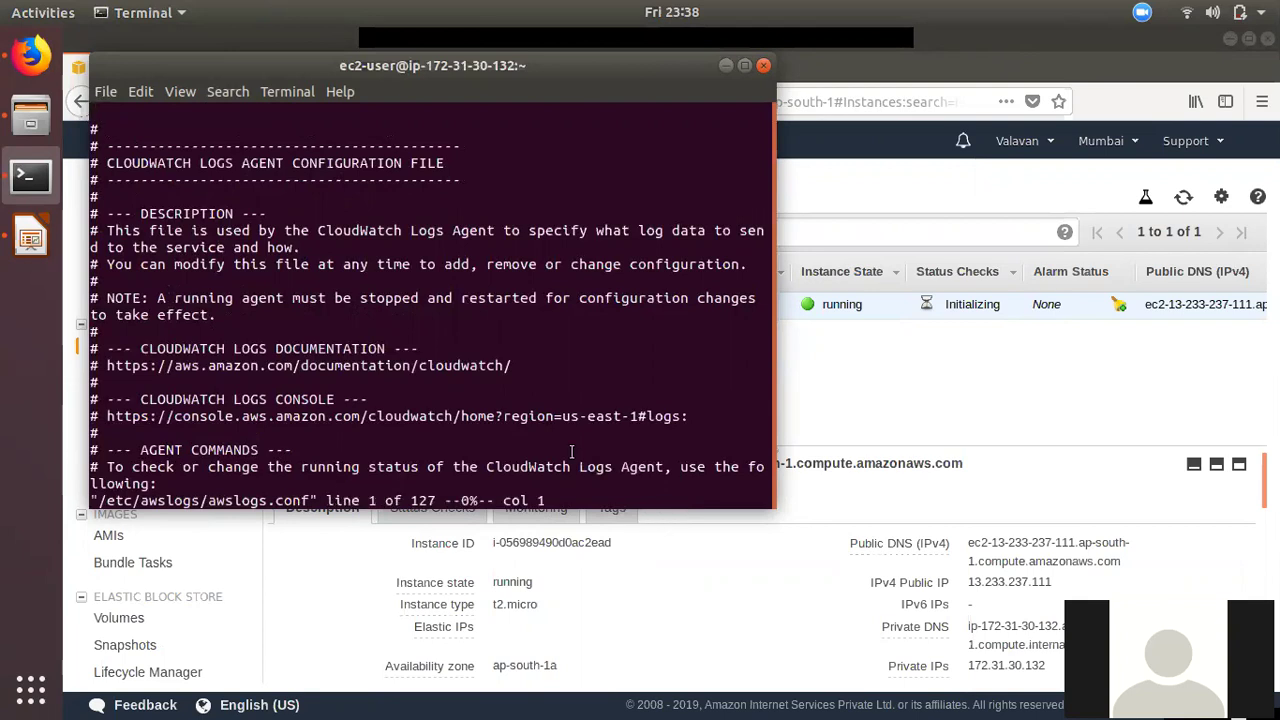
key(Down)
key(Down)
key(Down)
key(Down)
key(Down)
key(Down)
key(Down)
key(Down)
key(Down)
key(Down)
key(Down)
key(Down)
key(Down)
key(Down)
key(Down)
key(Down)
key(Down)
key(Down)
key(Down)
key(Down)
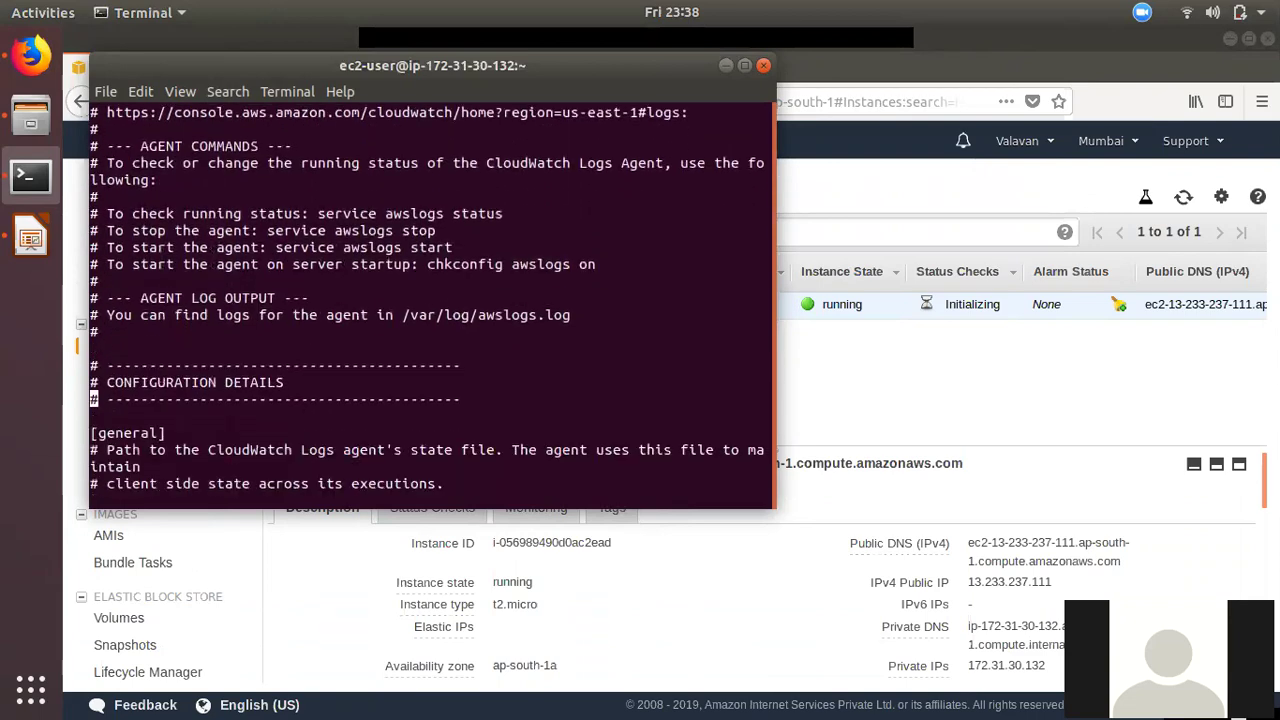
key(Down)
key(Down)
key(Down)
key(Down)
key(Down)
key(Down)
key(Down)
key(Down)
key(Down)
key(Down)
key(Down)
key(Down)
key(Down)
key(Down)
key(Down)
key(Down)
key(Down)
key(Down)
key(Down)
key(Down)
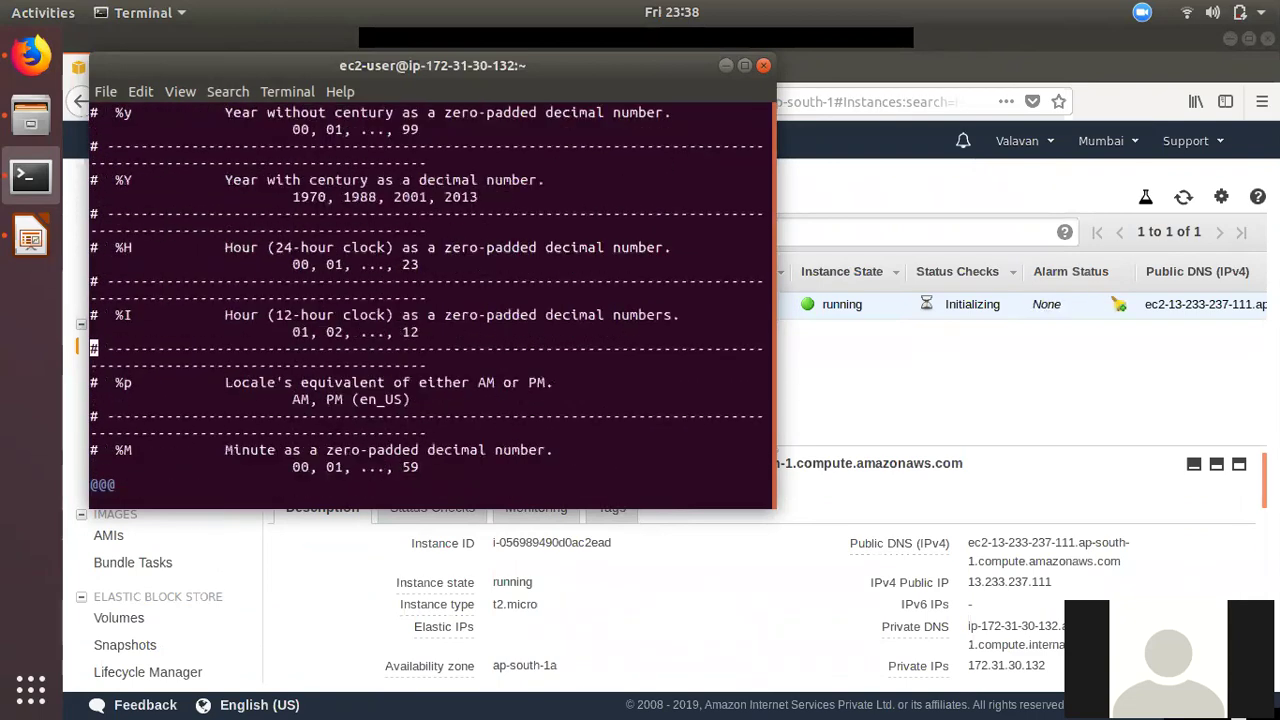
key(Down)
key(Down)
key(Down)
key(Down)
key(Down)
key(Down)
key(Down)
key(Down)
key(Down)
key(Down)
key(Down)
key(Down)
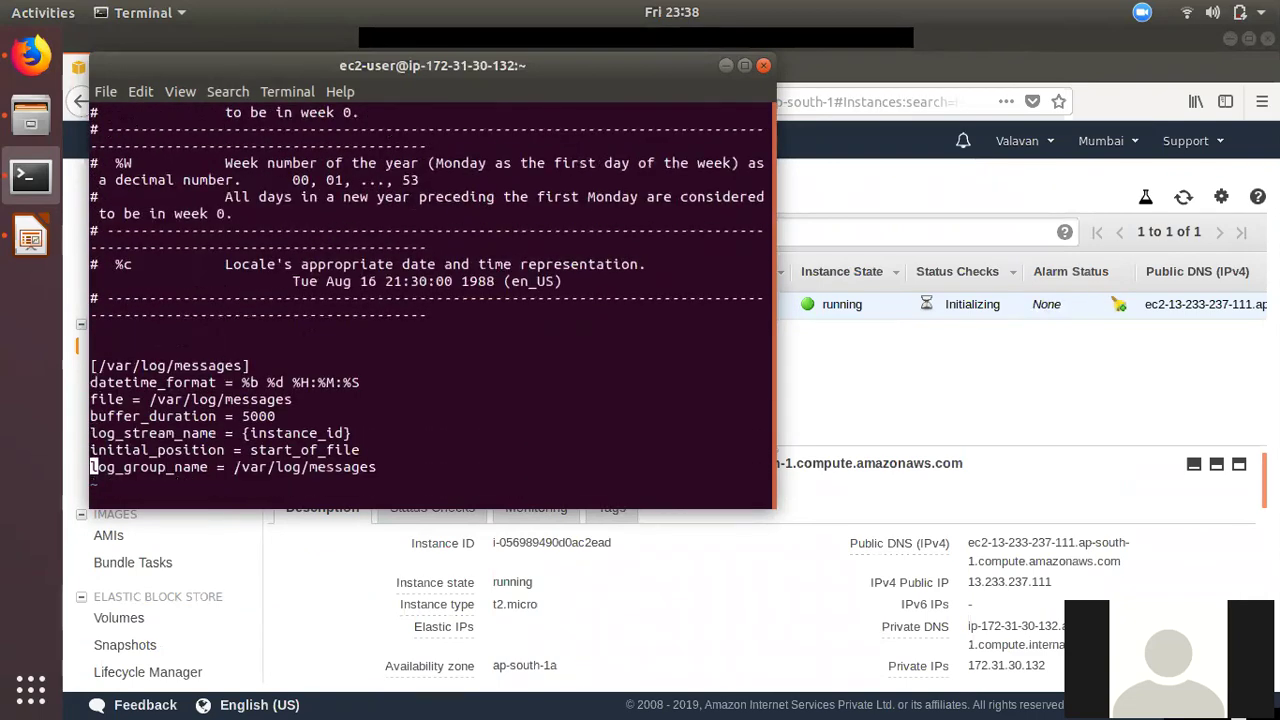
key(Up)
key(Up)
key(Up)
key(Up)
key(Up)
key(Up)
key(Down)
key(Down)
key(Up)
key(Up)
key(Up)
key(Up)
key(Down)
key(Right)
key(Right)
key(Right)
key(Right)
key(Right)
key(Right)
key(Right)
key(Right)
key(Right)
key(Right)
text(ihtt)
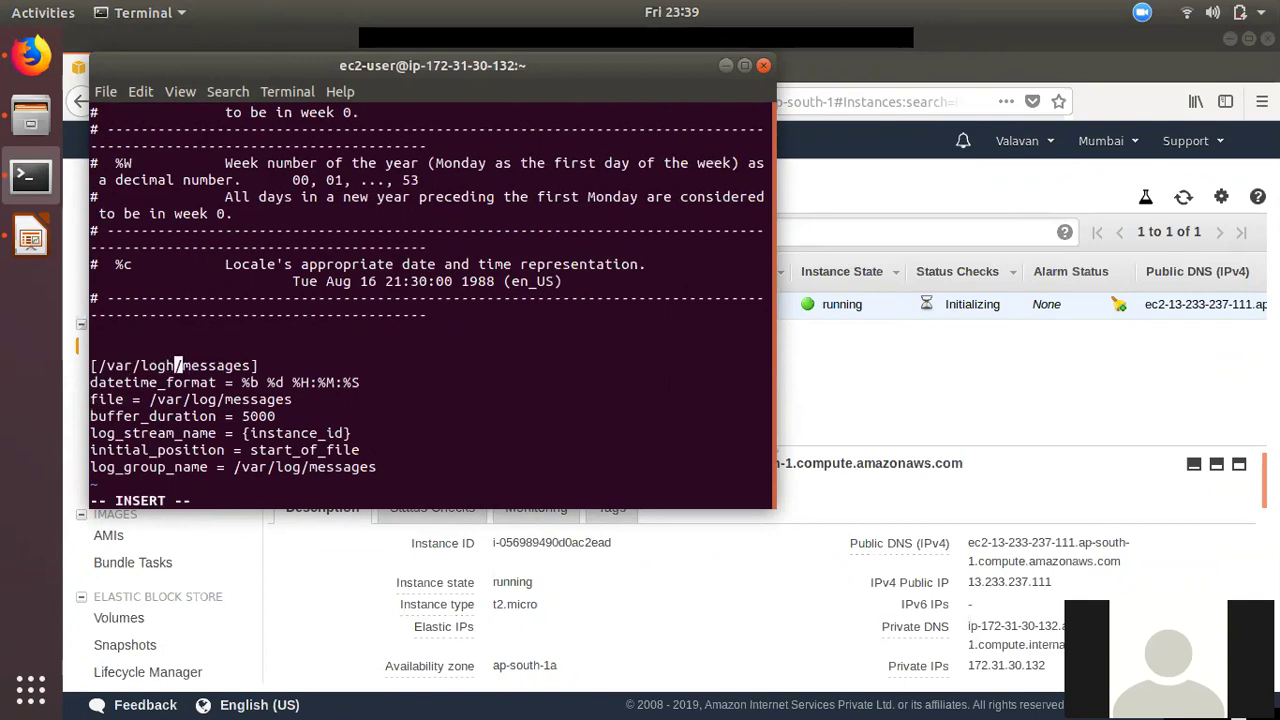
key(BackSpace)
key(BackSpace)
key(BackSpace)
text(/httpd)
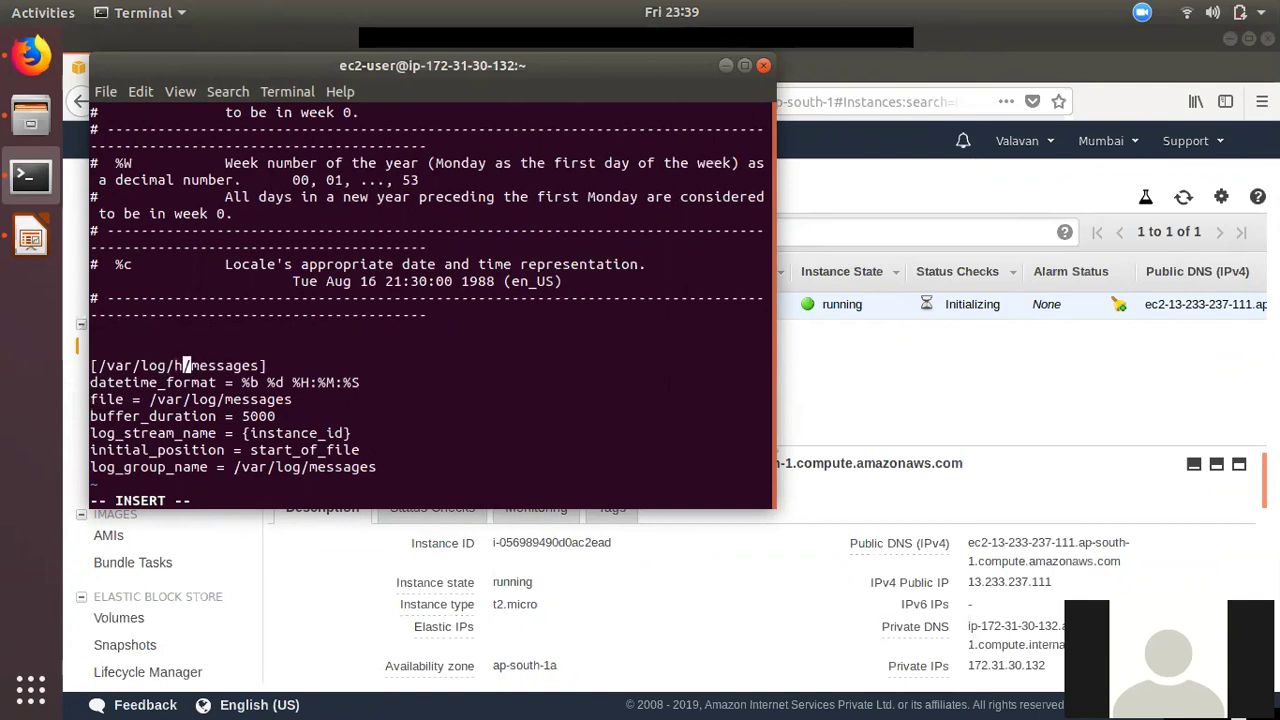
text(/av)
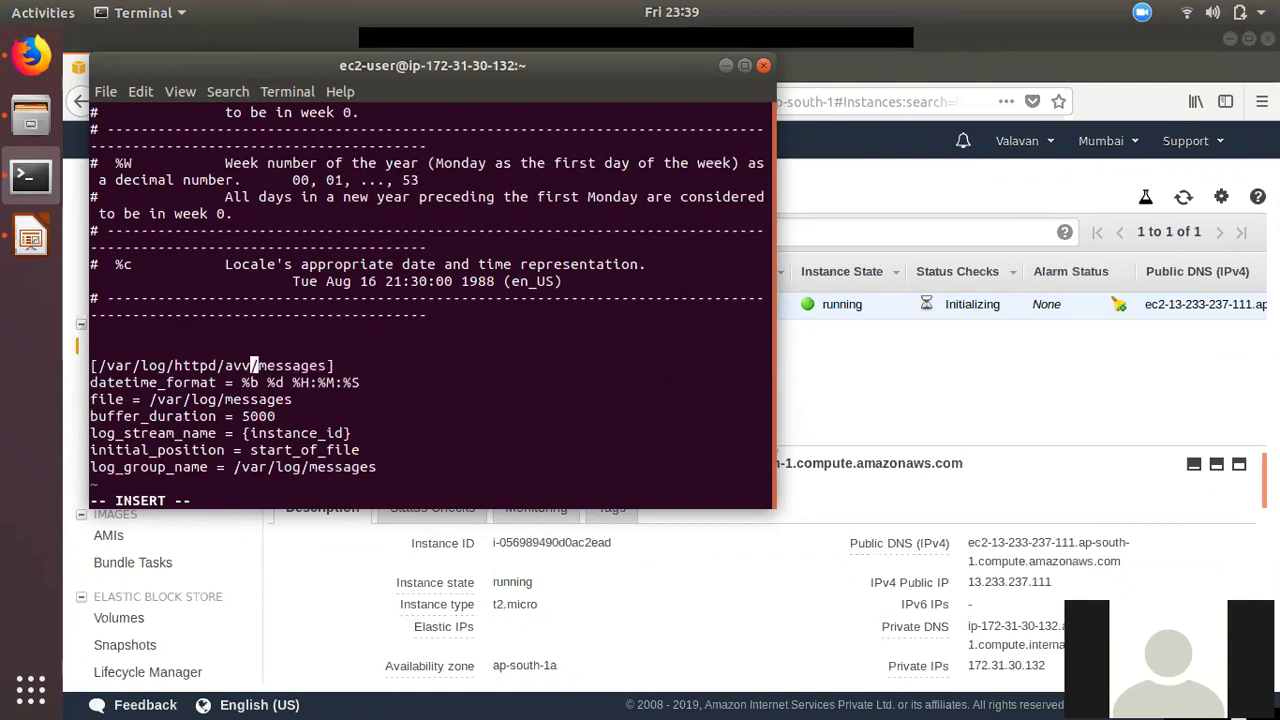
key(BackSpace)
text(ccess)
text(.lo)
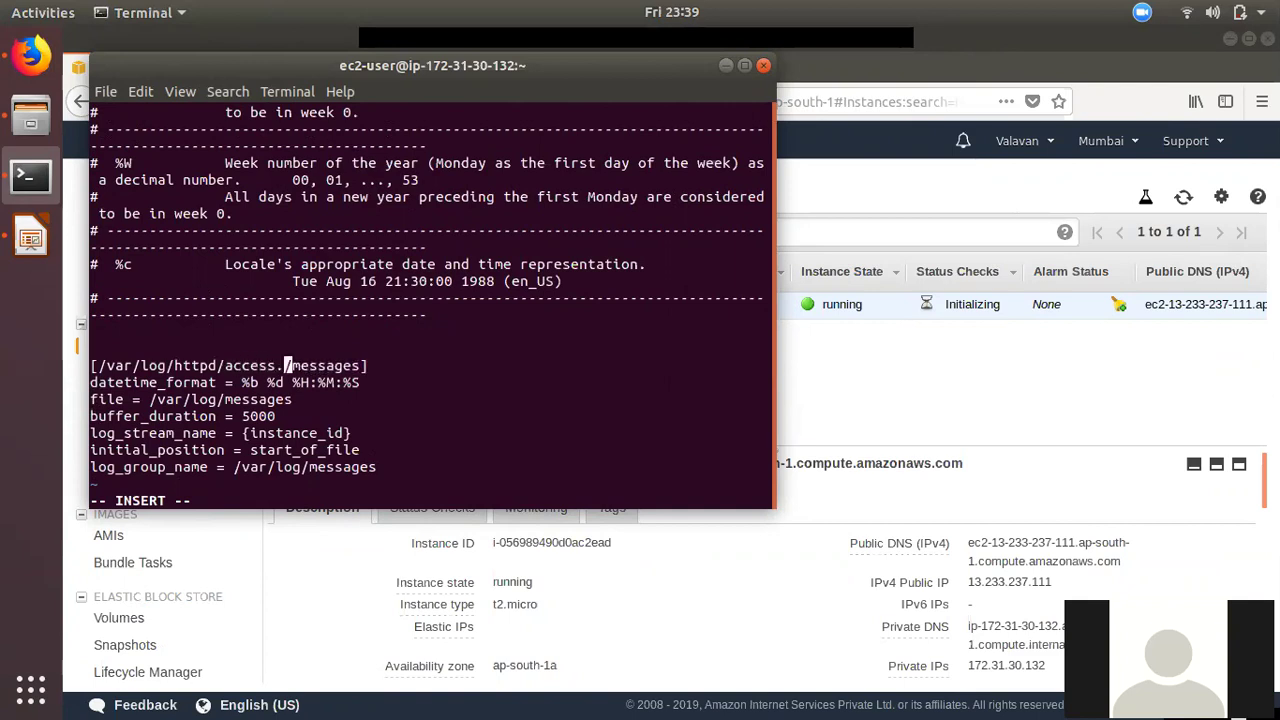
text(g)
key(Delete)
key(Delete)
key(Delete)
key(Delete)
key(Delete)
key(Delete)
key(Delete)
key(Delete)
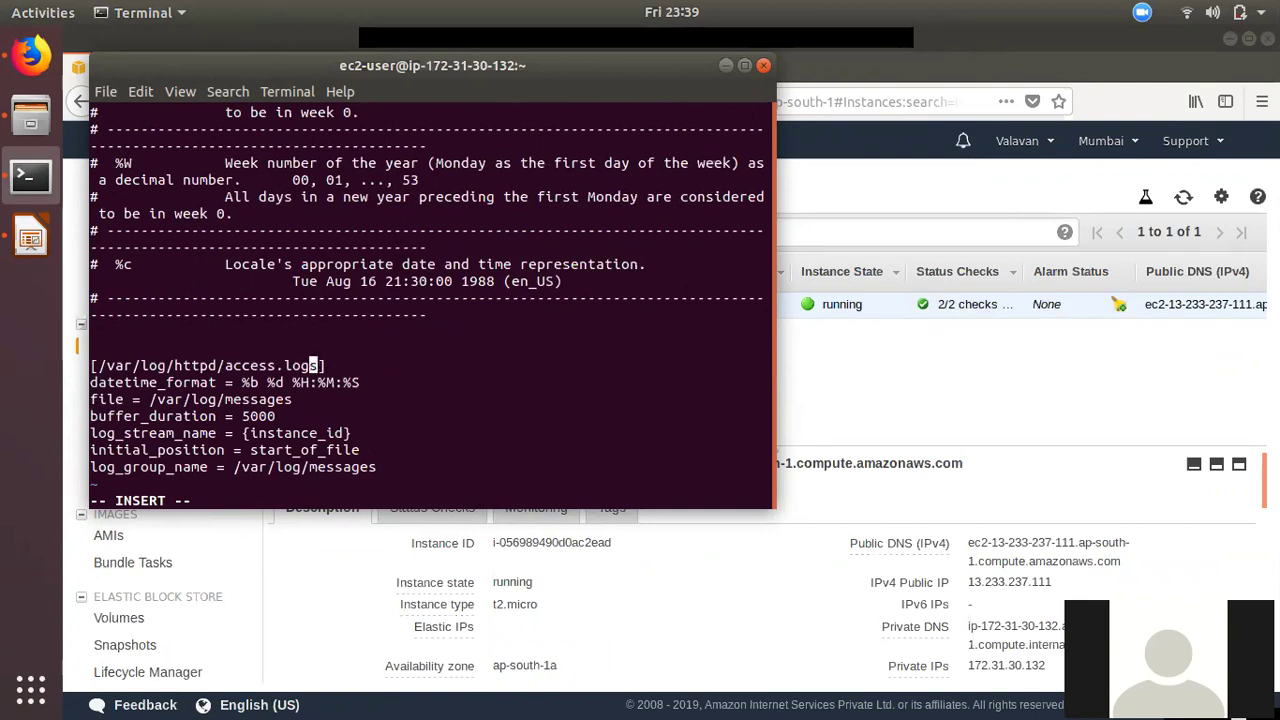
Set the section's file entry to /var/log/httpd/access.log.
key(Down)
key(Left)
key(Left)
key(Left)
key(Left)
key(Left)
key(Left)
key(Left)
key(Left)
key(Left)
key(Left)
key(Left)
key(Left)
key(Left)
key(Left)
key(Left)
key(Left)
key(Left)
key(Left)
key(Left)
key(Down)
key(Down)
key(Up)
key(Right)
key(Right)
key(Right)
key(Right)
key(Right)
key(Right)
key(Right)
key(Right)
key(Right)
text(httpd)
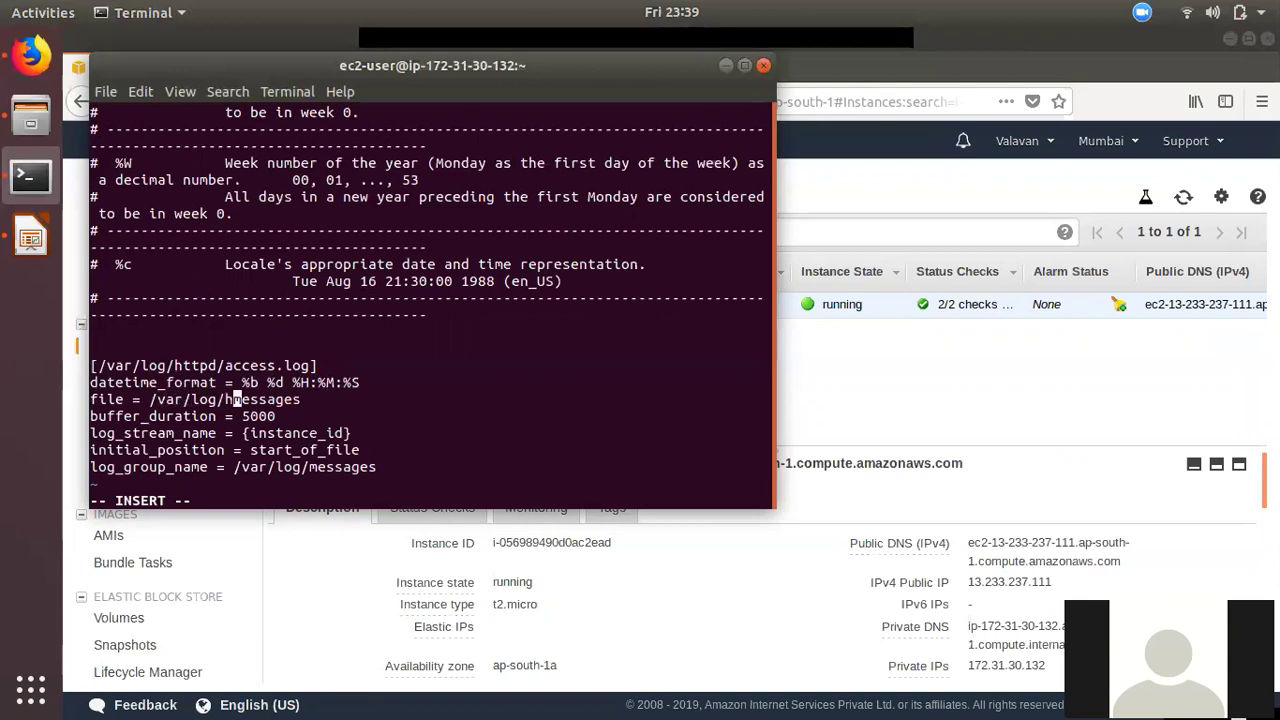
text(/)
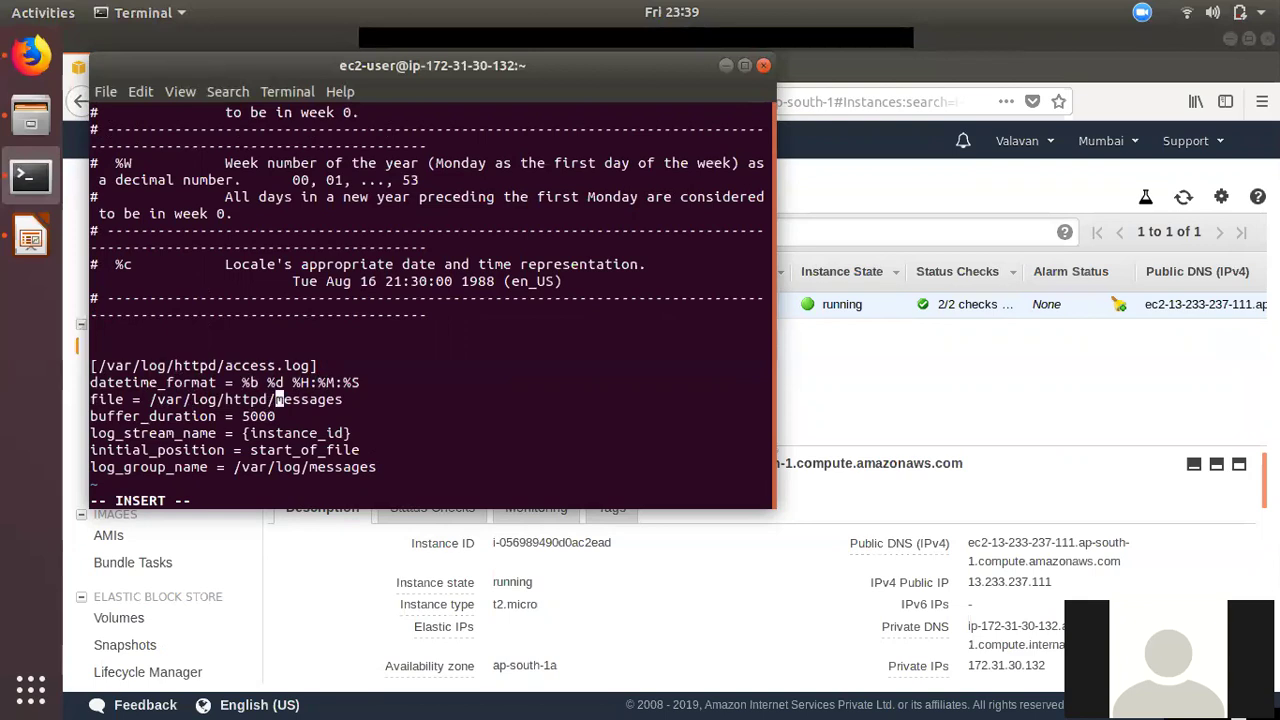
text(access)
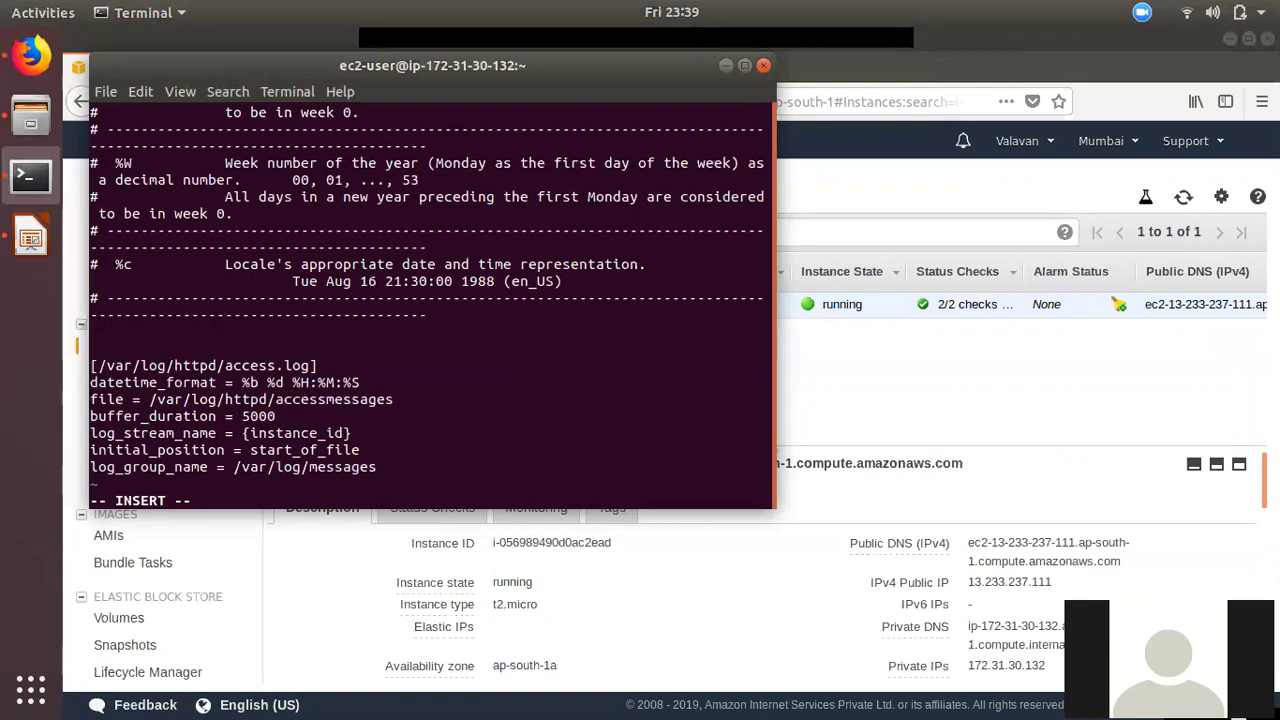
text(.log)
key(Delete)
key(Delete)
key(Delete)
key(Delete)
key(Delete)
Add the prefix web-server- before {instance_id} in the log_stream_name value.
click(278, 416)
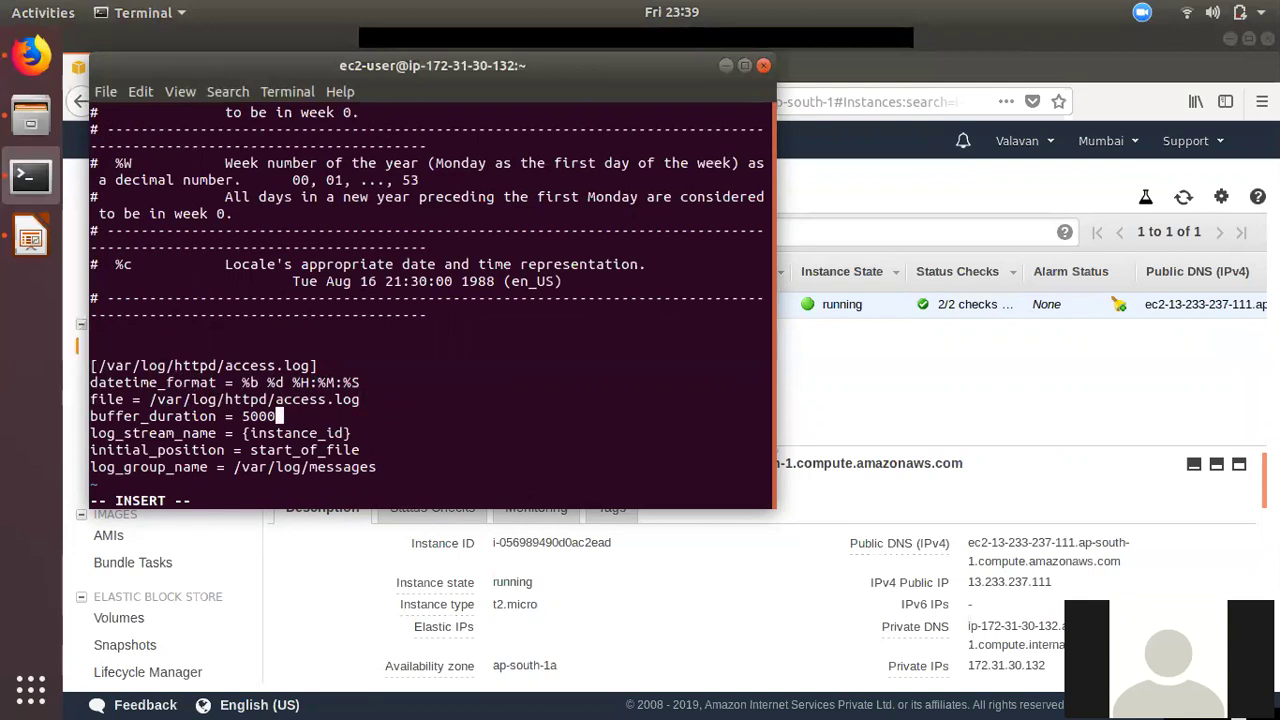
click(355, 433)
key(Left)
key(Left)
key(Left)
key(Left)
key(Left)
key(Left)
key(Left)
key(Left)
key(Left)
key(Left)
key(Left)
key(Left)
key(Left)
text(we)
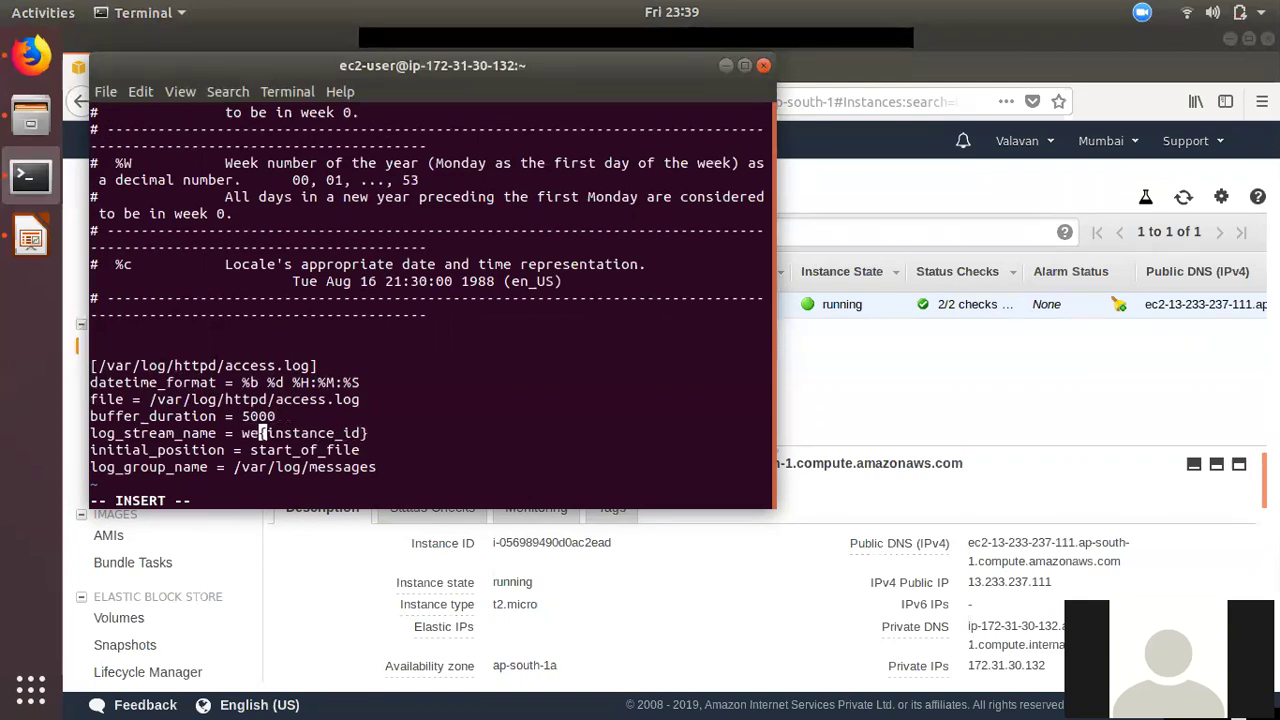
text(b-ser)
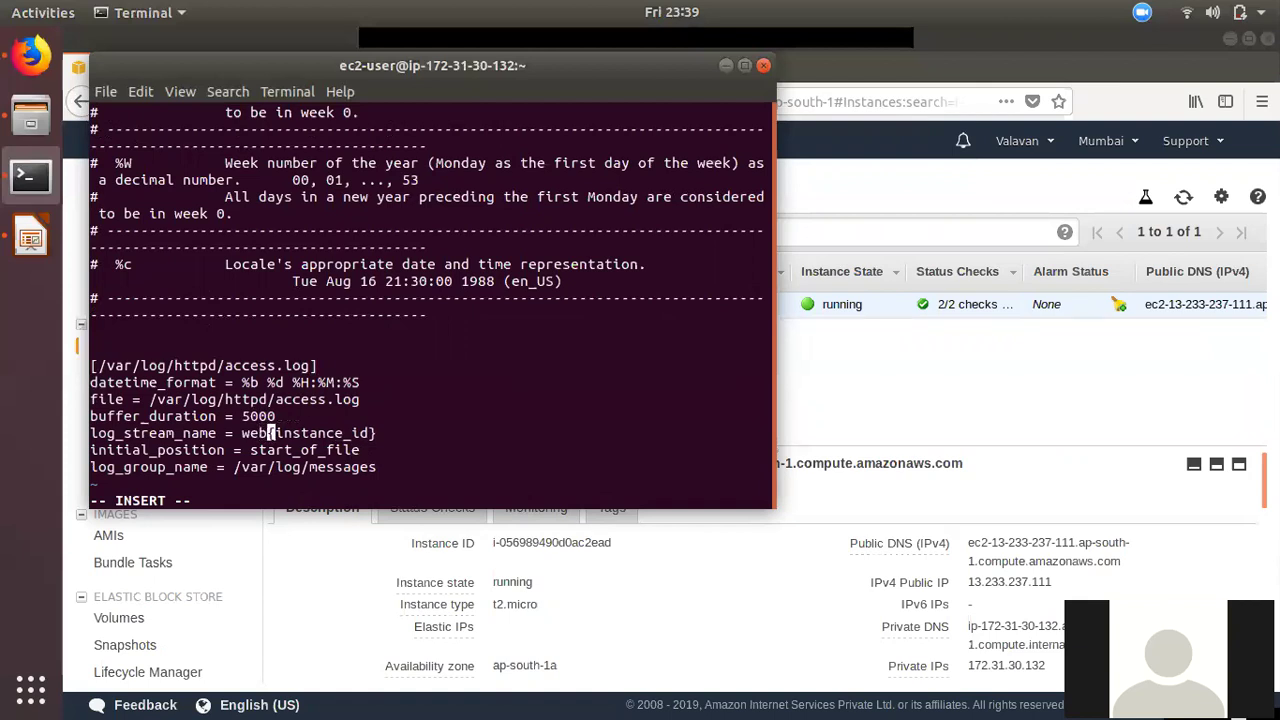
text(ver-)
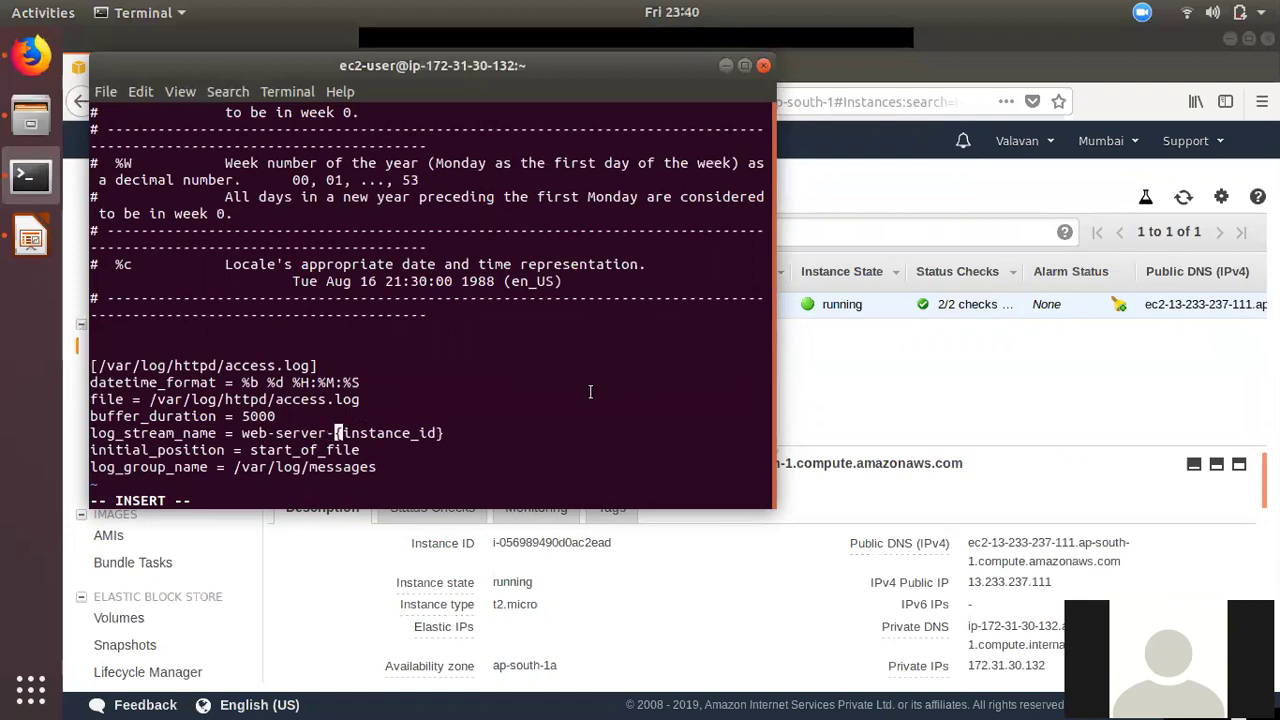
Set the access.log section's log_group_name value to web-server.
key(Down)
key(Down)
key(Right)
key(Right)
key(Right)
key(Right)
key(Right)
key(BackSpace)
key(BackSpace)
key(BackSpace)
key(BackSpace)
key(BackSpace)
key(BackSpace)
key(BackSpace)
key(BackSpace)
key(BackSpace)
key(BackSpace)
key(BackSpace)
key(BackSpace)
key(BackSpace)
key(BackSpace)
key(BackSpace)
key(BackSpace)
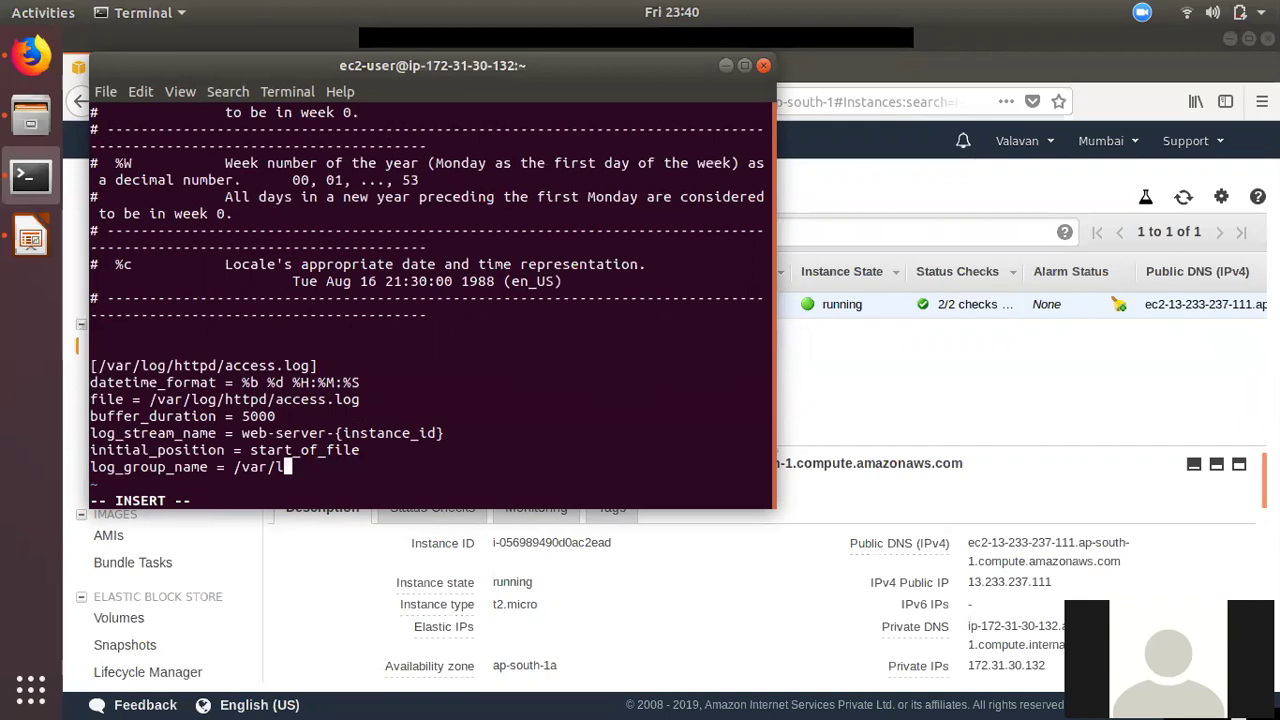
key(BackSpace)
text(ap)
key(BackSpace)
key(BackSpace)
key(BackSpace)
text(web-server)
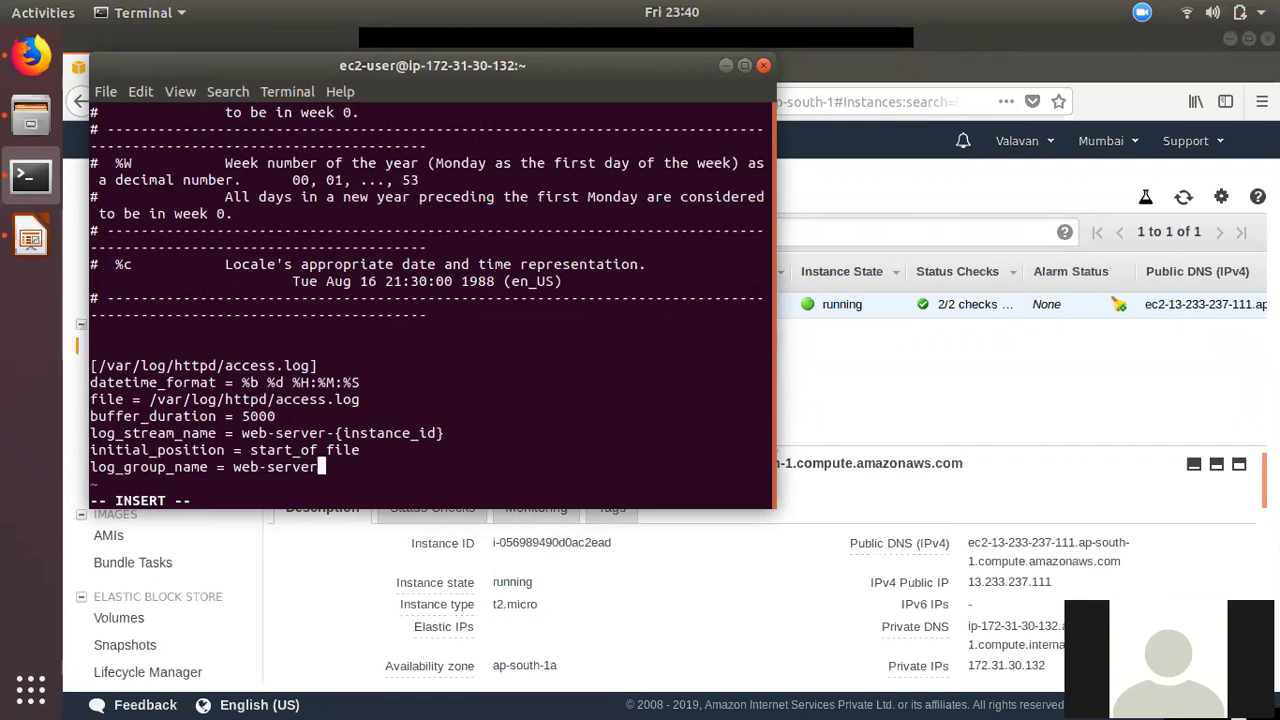
key(Escape)
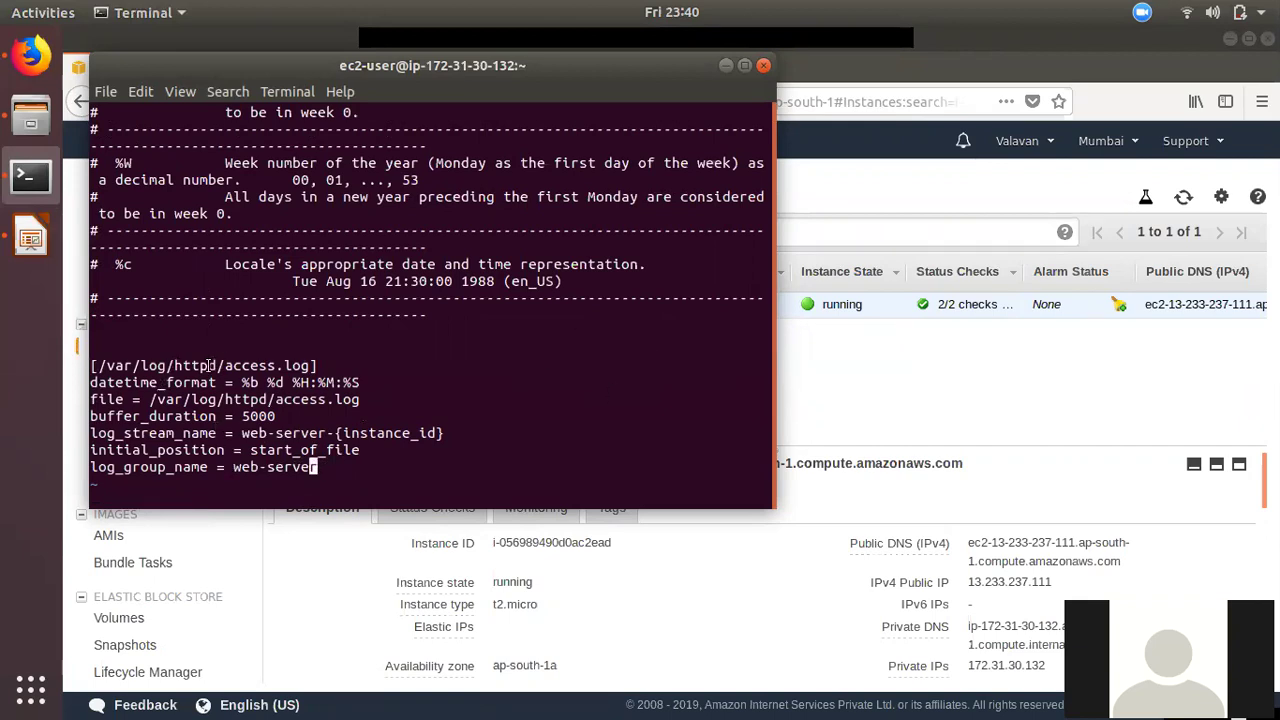
Duplicate the whole [/var/log/httpd/access.log] section below itself, separated by blank lines, at the end of awslogs.conf.
drag(330, 476, 70, 364)
right_click(96, 368)
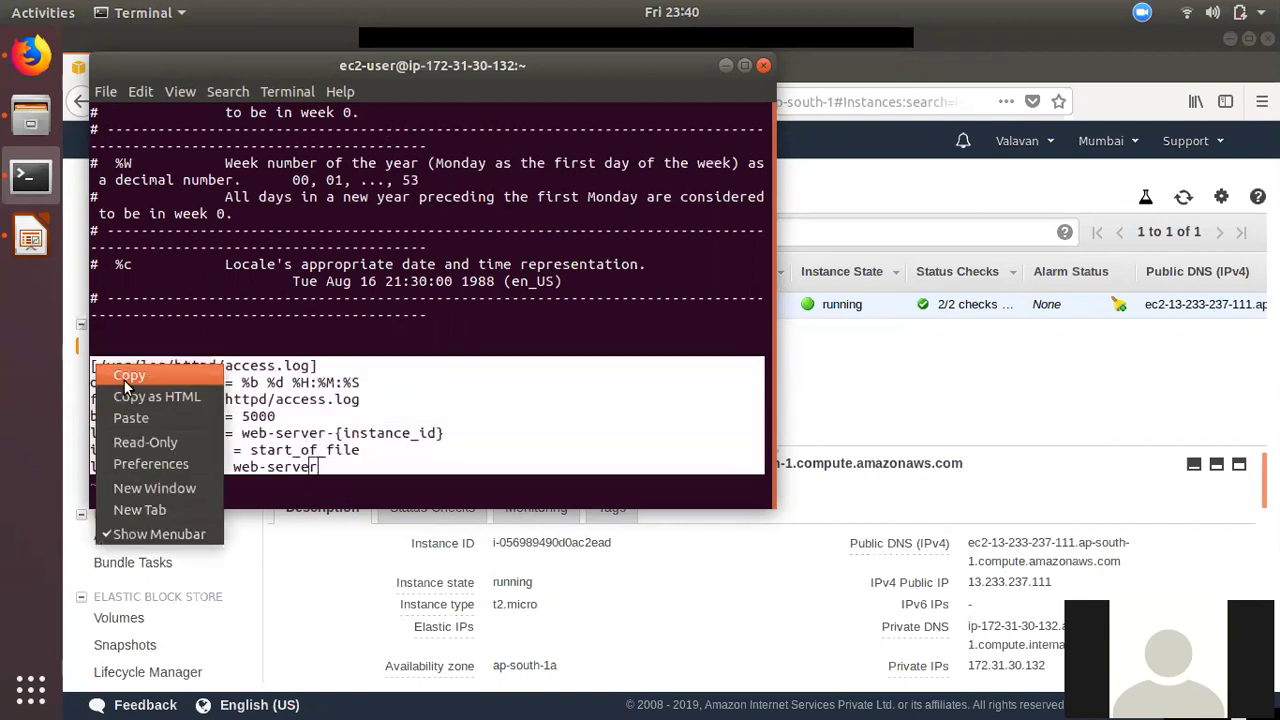
click(124, 376)
click(342, 485)
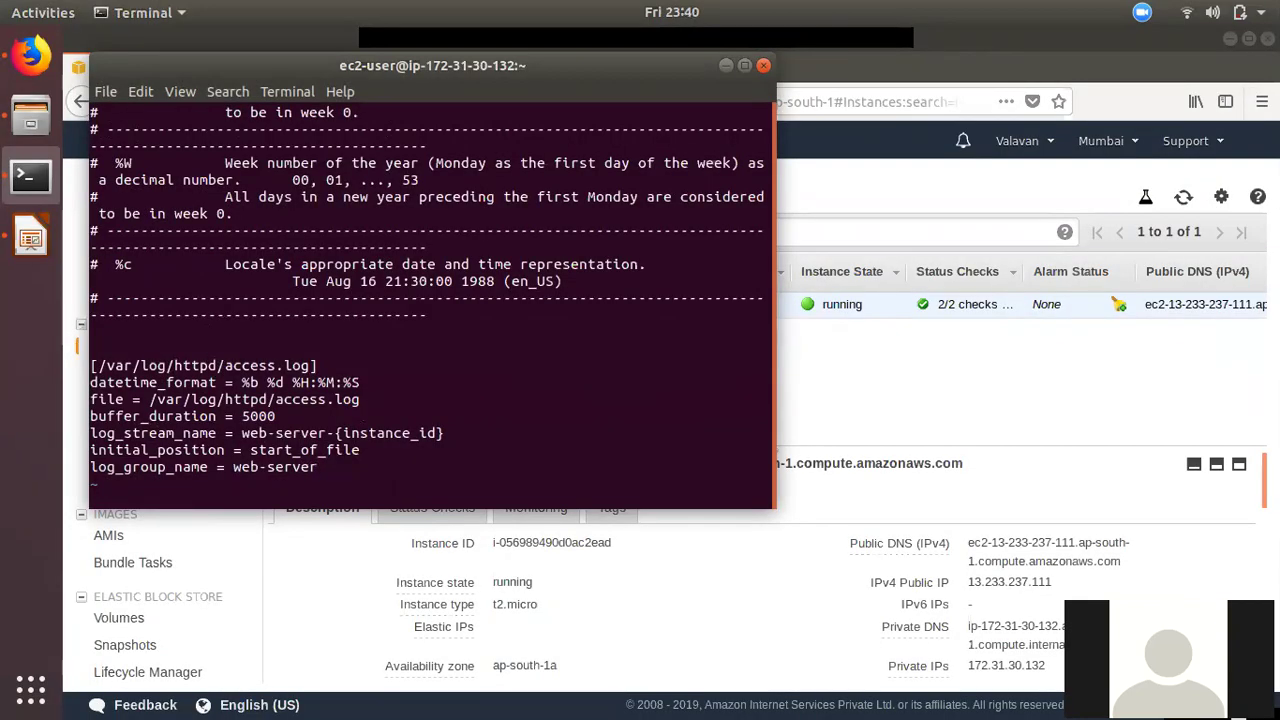
key(i)
key(Right)
key(Return)
key(Return)
key(Return)
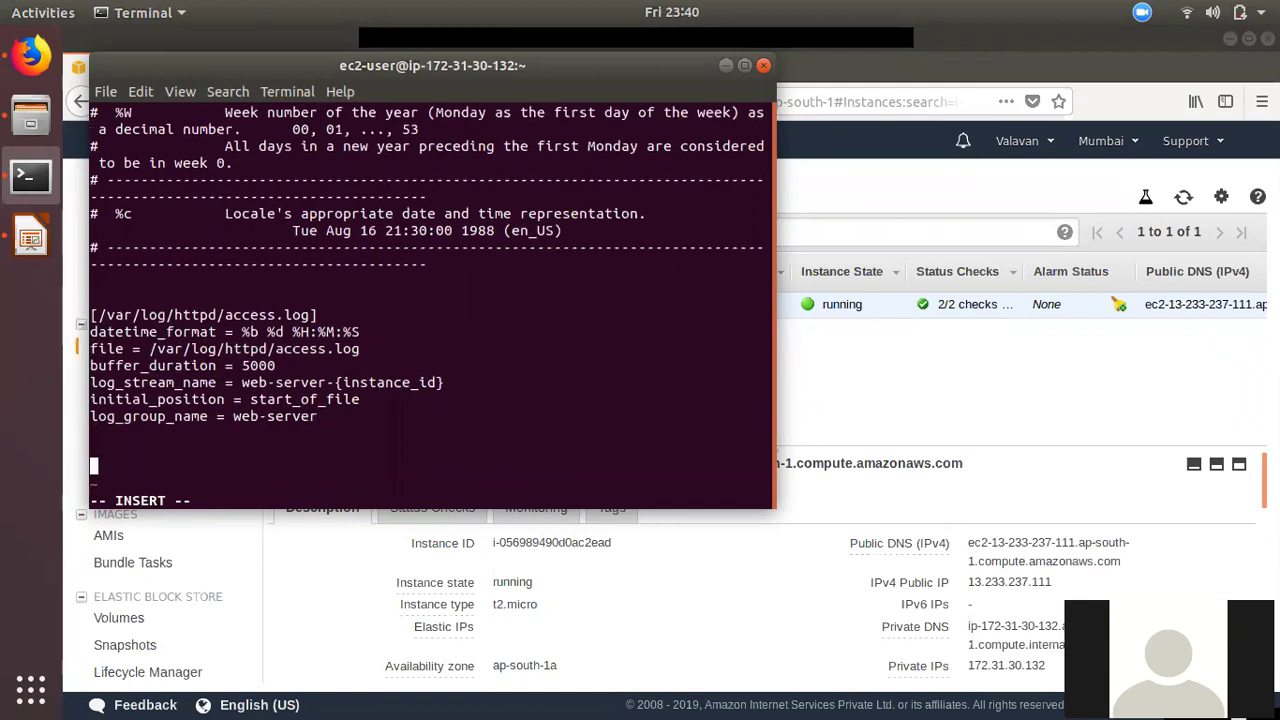
key(ctrl+shift+v)
Change the duplicated section's header to [/var/log/httpd/error.log].
key(Up)
key(Up)
key(Up)
key(Up)
key(Up)
key(Up)
key(Up)
key(Up)
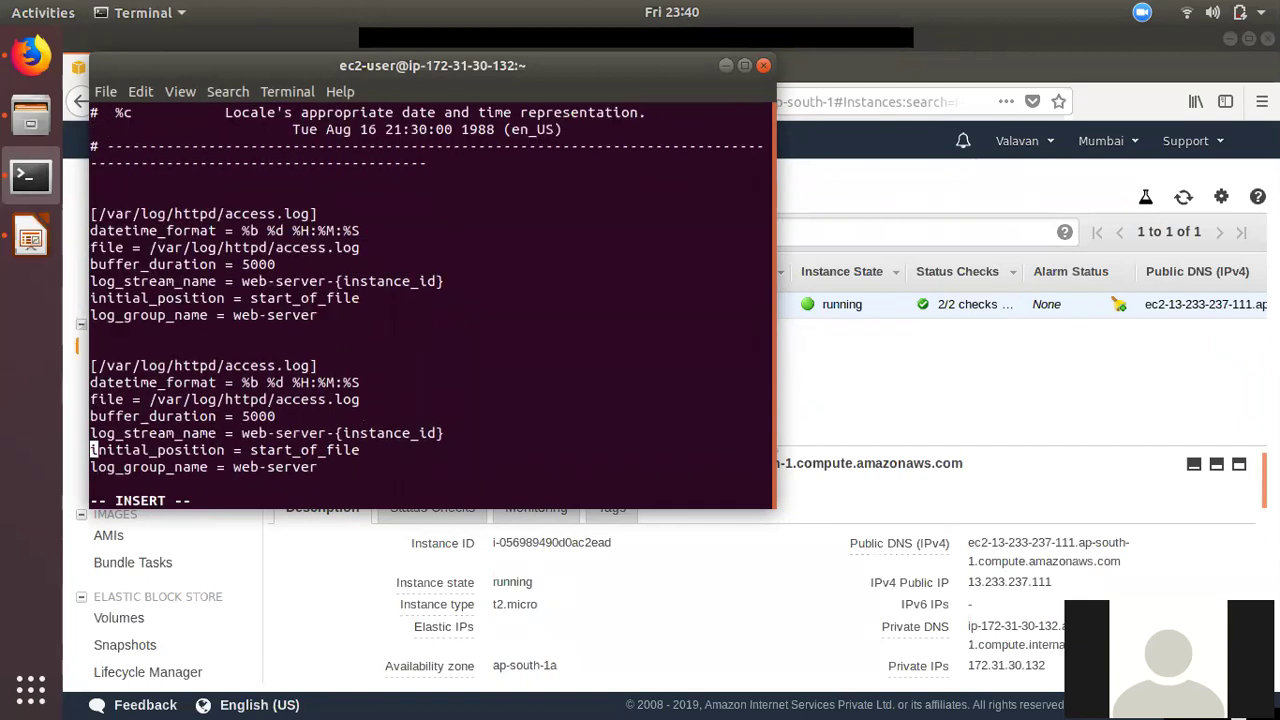
key(Down)
key(Right)
key(Right)
key(Right)
key(Right)
key(Right)
key(Right)
key(Right)
key(Right)
key(Right)
key(Right)
key(Right)
key(Right)
key(Right)
key(Right)
key(Right)
key(Right)
key(Delete)
key(Delete)
key(Delete)
key(Delete)
key(Delete)
key(Delete)
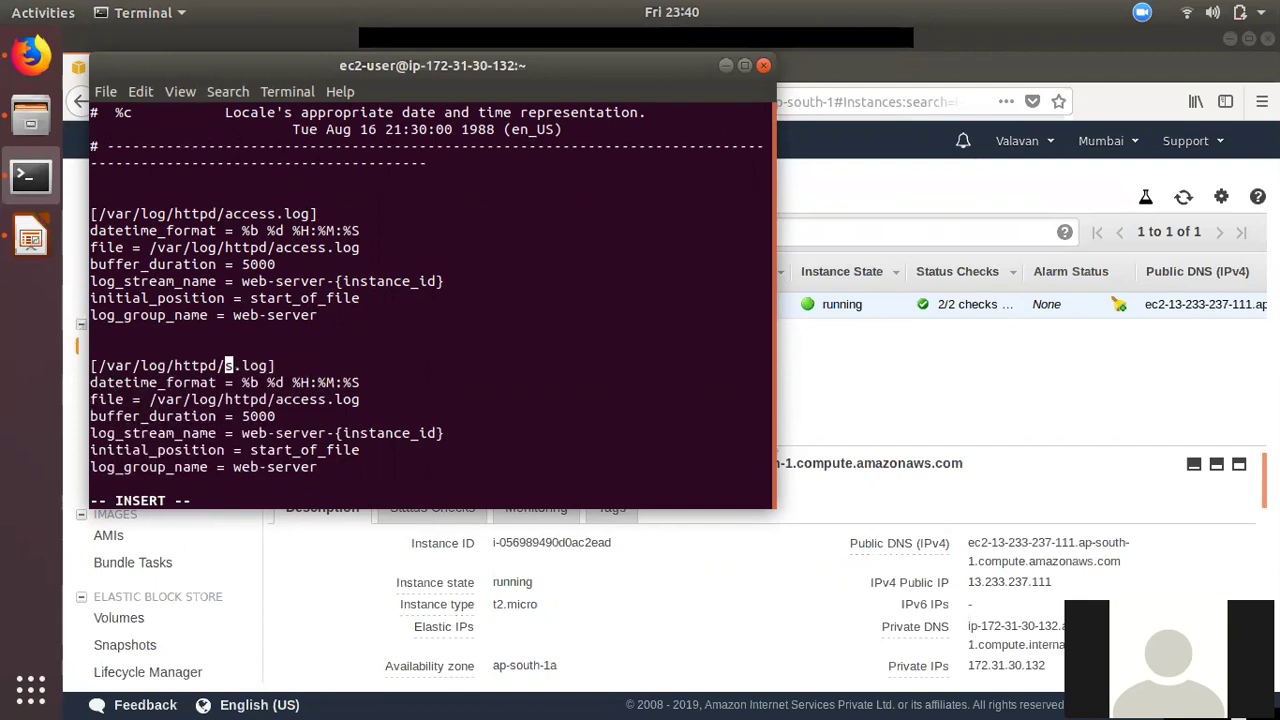
text(error)
Set the file entry of the error.log section to /var/log/httpd/error.log.
key(Down)
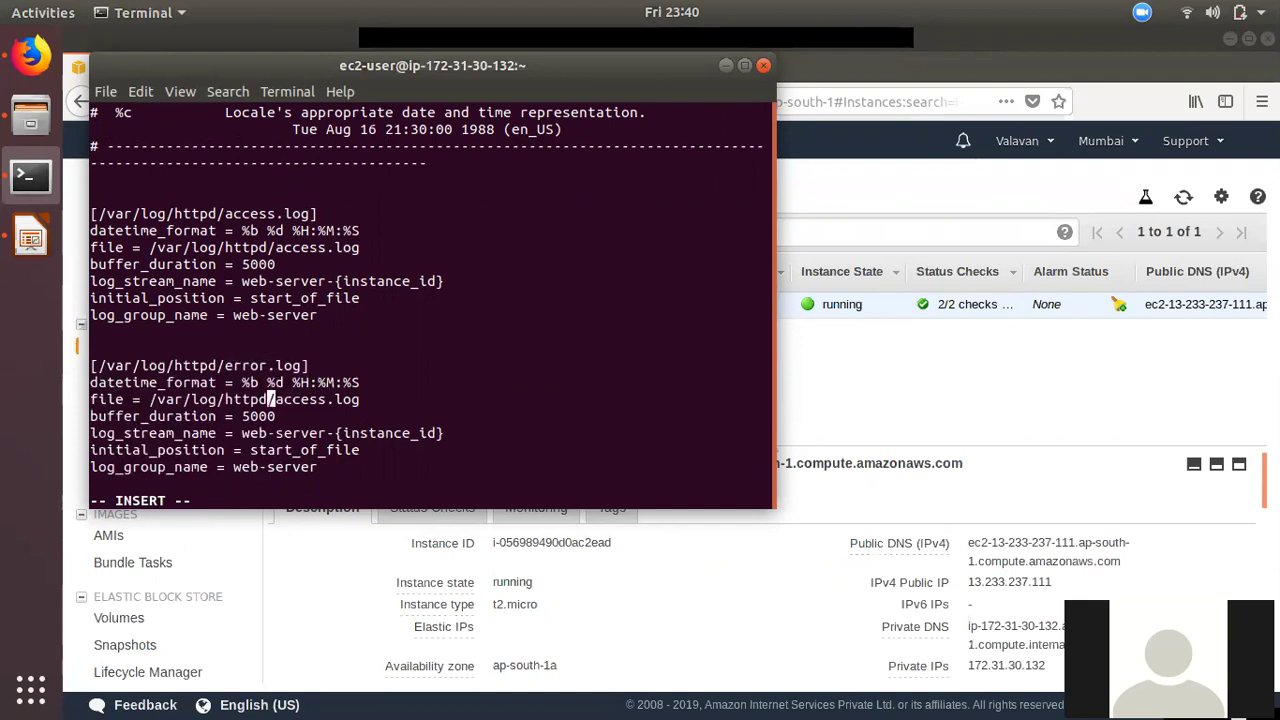
key(Right)
text(error)
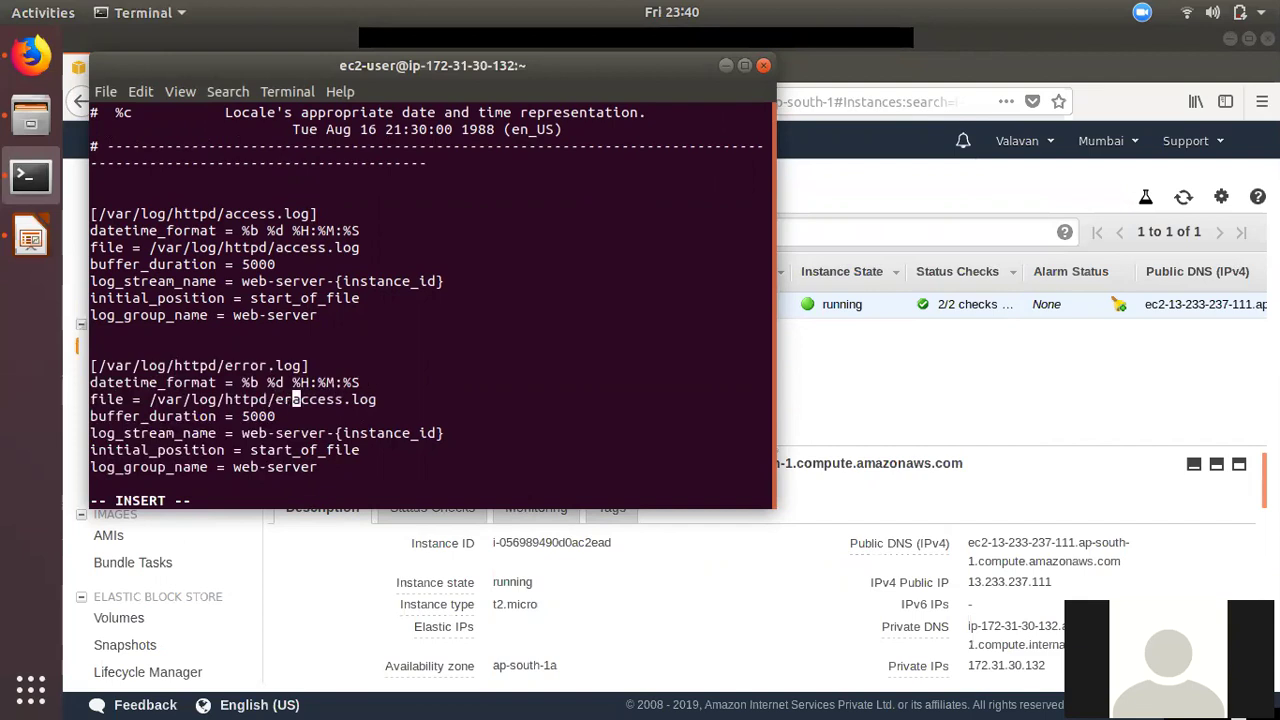
key(Delete)
key(Delete)
key(Delete)
key(Delete)
key(Delete)
key(Delete)
Append -error to the error.log section's log_group_name so it reads web-server-error.
key(Down)
key(Down)
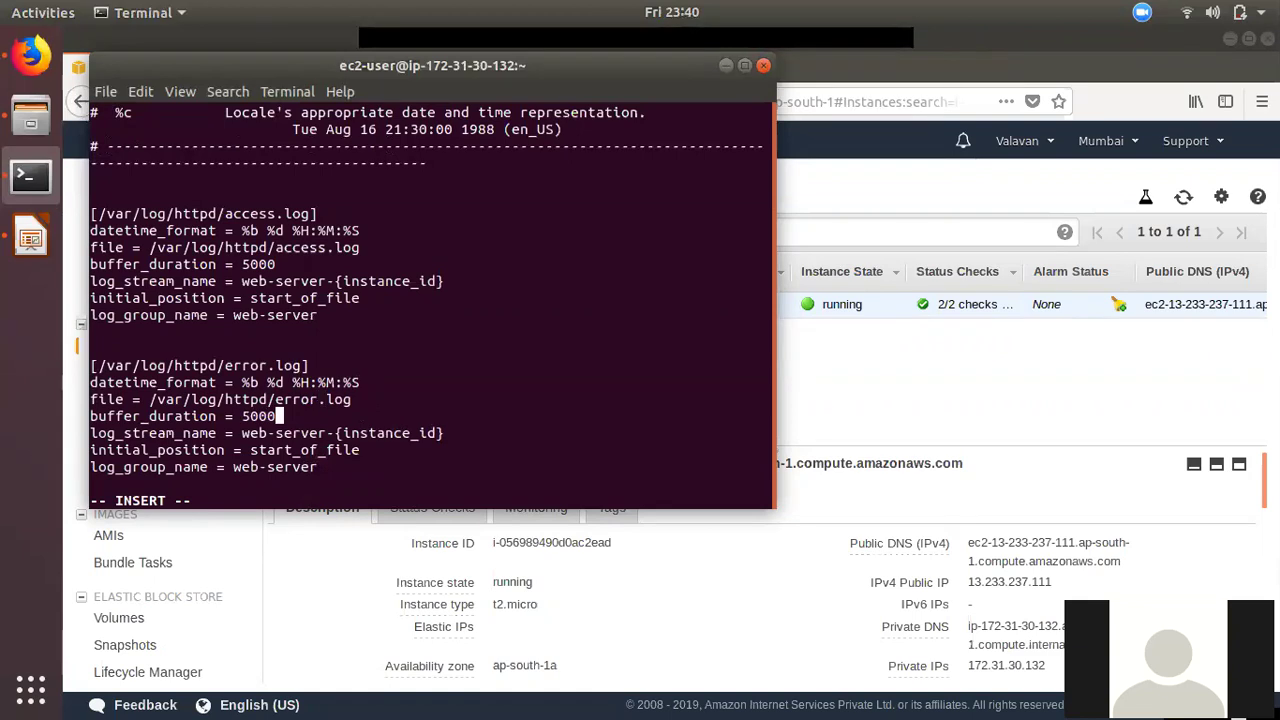
key(Down)
key(Down)
text(-error)
Append -access to the access.log section's log_group_name so it reads web-server-access.
key(Up)
key(Up)
key(Up)
key(Up)
key(Up)
key(Up)
key(Up)
key(Up)
key(Up)
text(=aws)
key(BackSpace)
key(BackSpace)
key(BackSpace)
text(-access)
key(BackSpace)
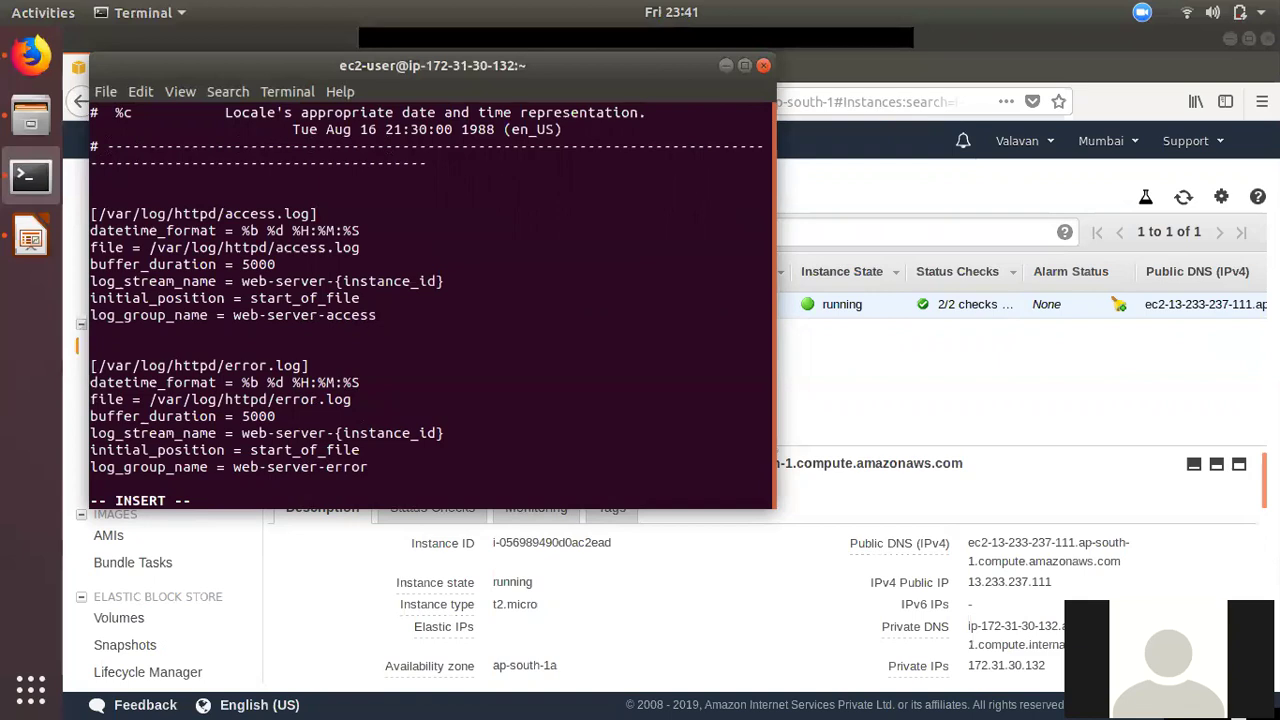
Save awslogs.conf and quit the vi editor.
key(Escape)
text(:wq)
key(Return)
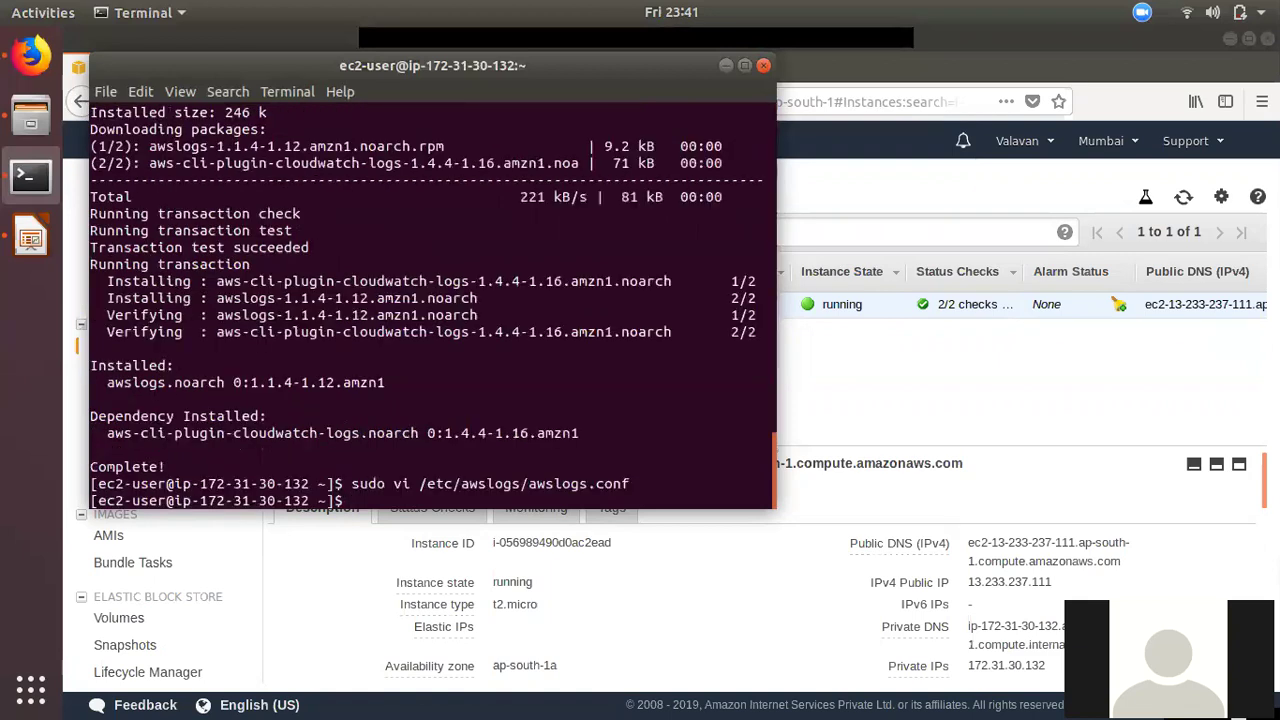
Install the Apache web server by running yum install httpd with sudo, and accept the package installation.
text(yum install httpd)
key(Return)
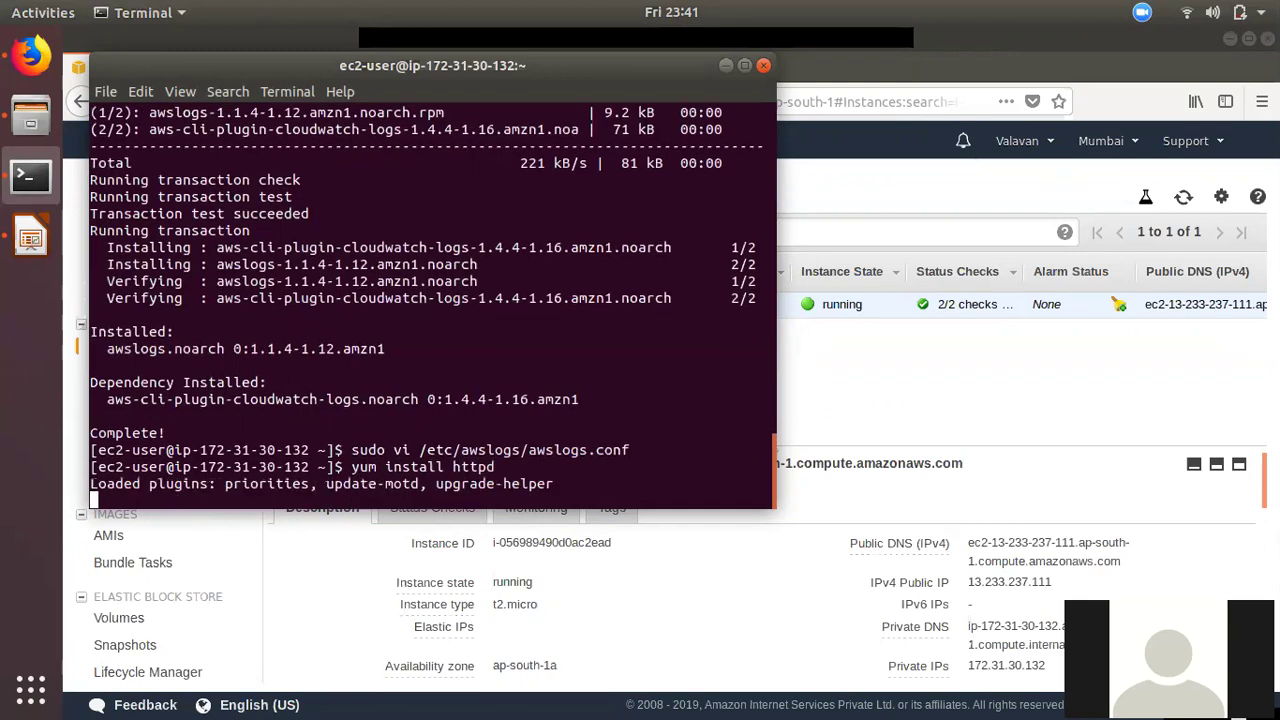
key(Up)
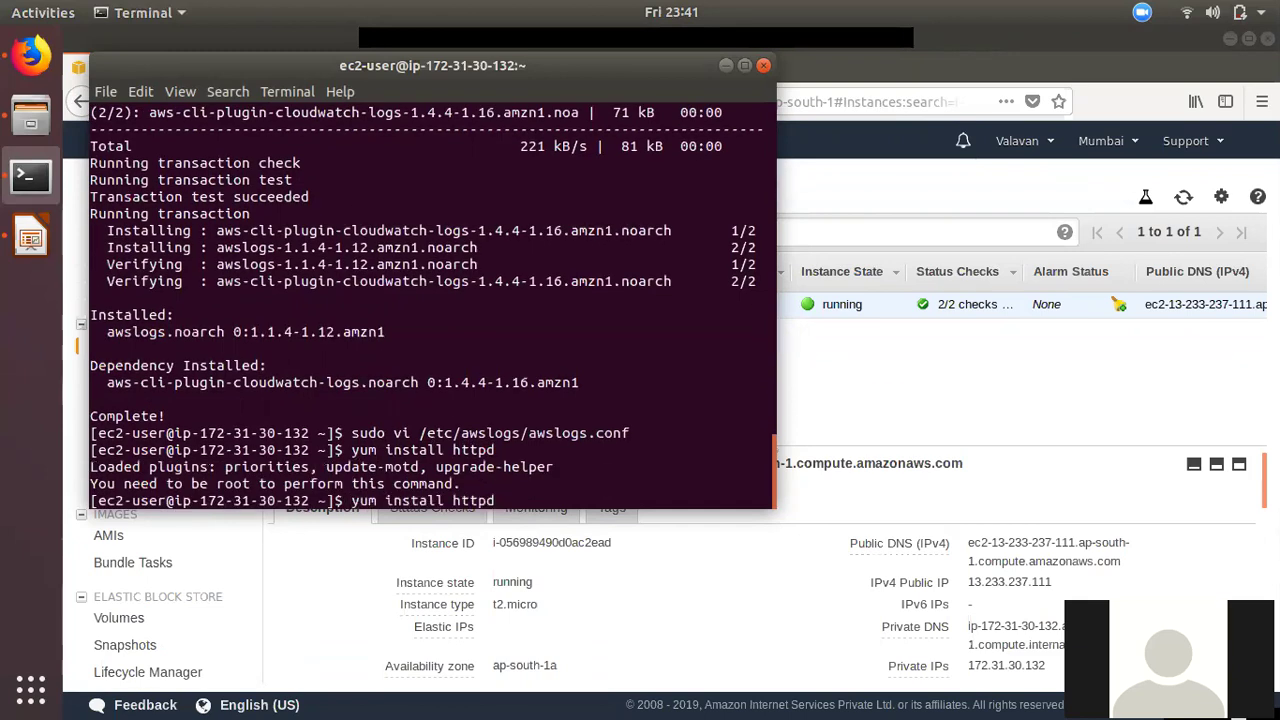
key(Left)
key(Left)
key(Left)
key(Left)
key(Left)
key(Left)
key(Left)
key(Left)
key(Left)
key(Left)
key(Left)
key(Left)
key(Left)
key(Left)
key(Left)
key(Left)
key(Left)
key(BackSpace)
key(BackSpace)
text(sudo)
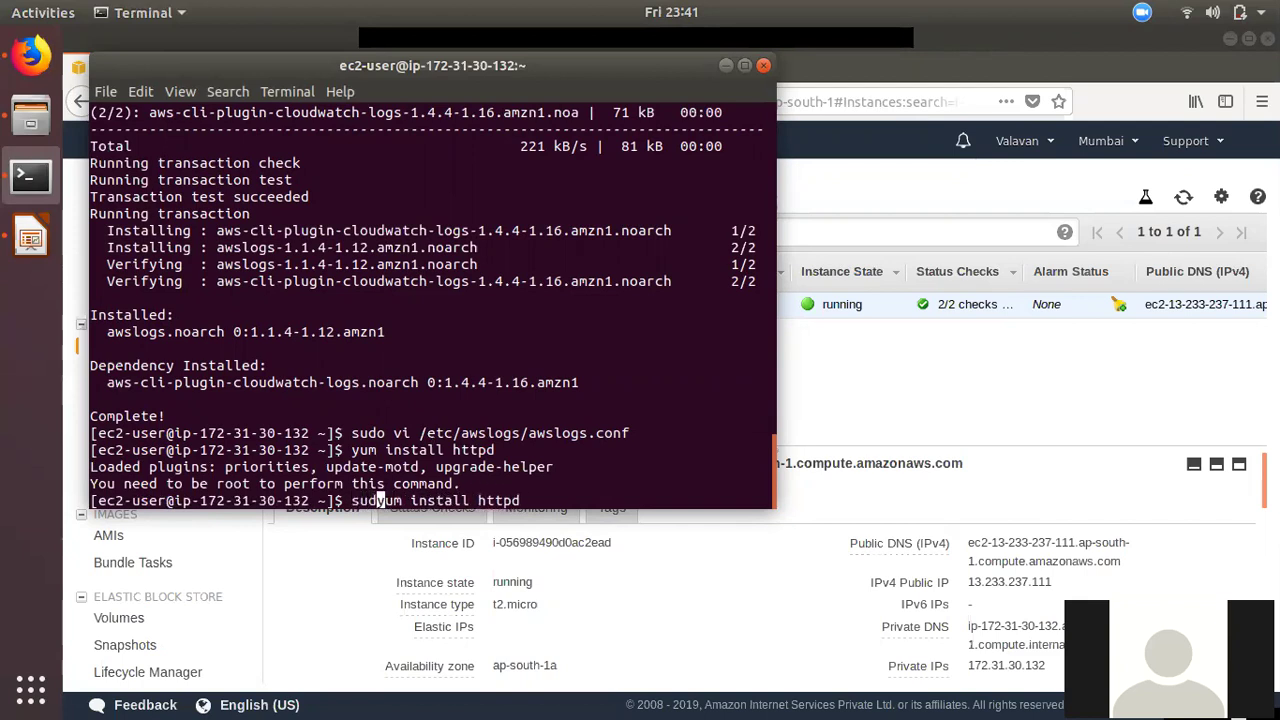
key(Return)
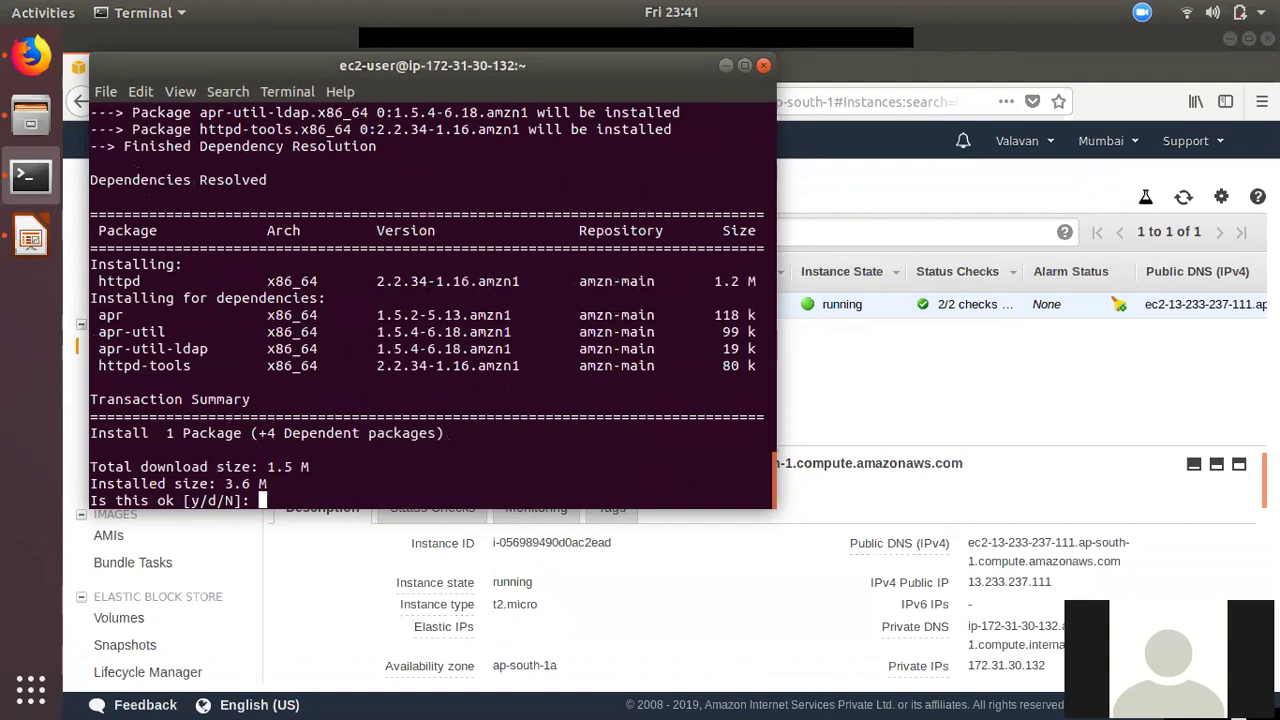
text(y)
key(Return)
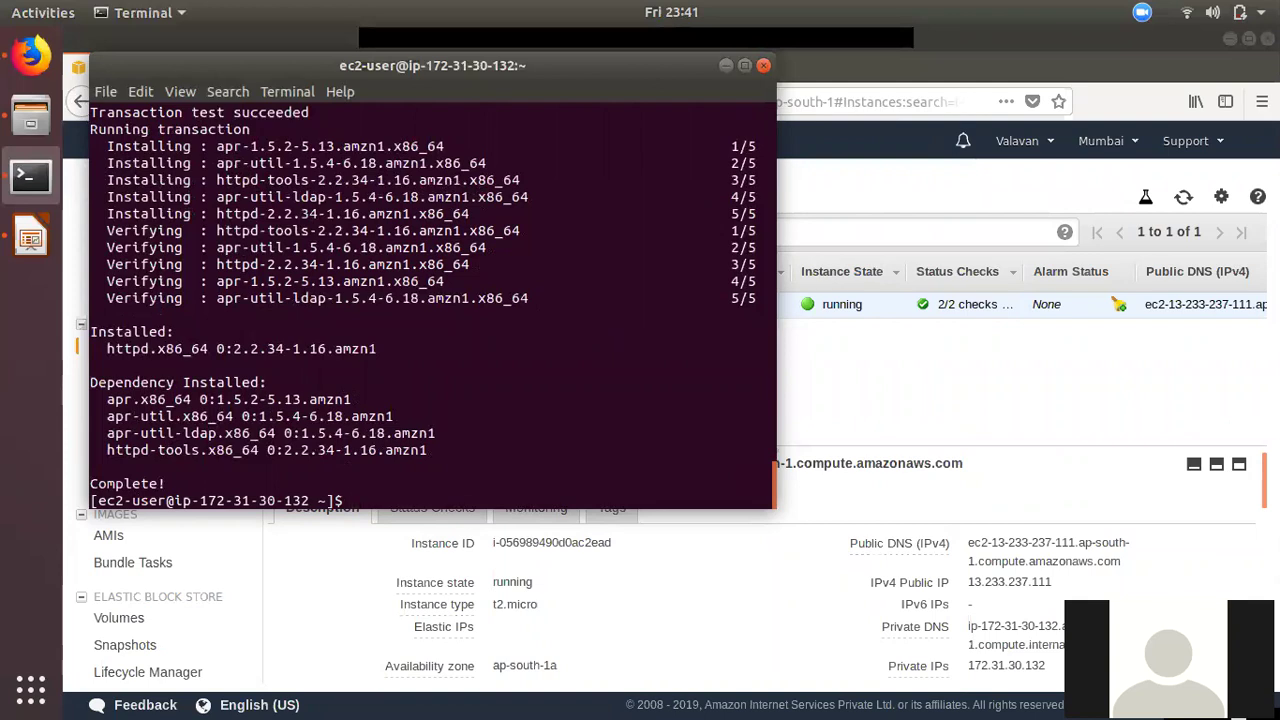
Switch to the root shell with sudo su and start Apache with service httpd start.
text(sudo su)
key(Return)
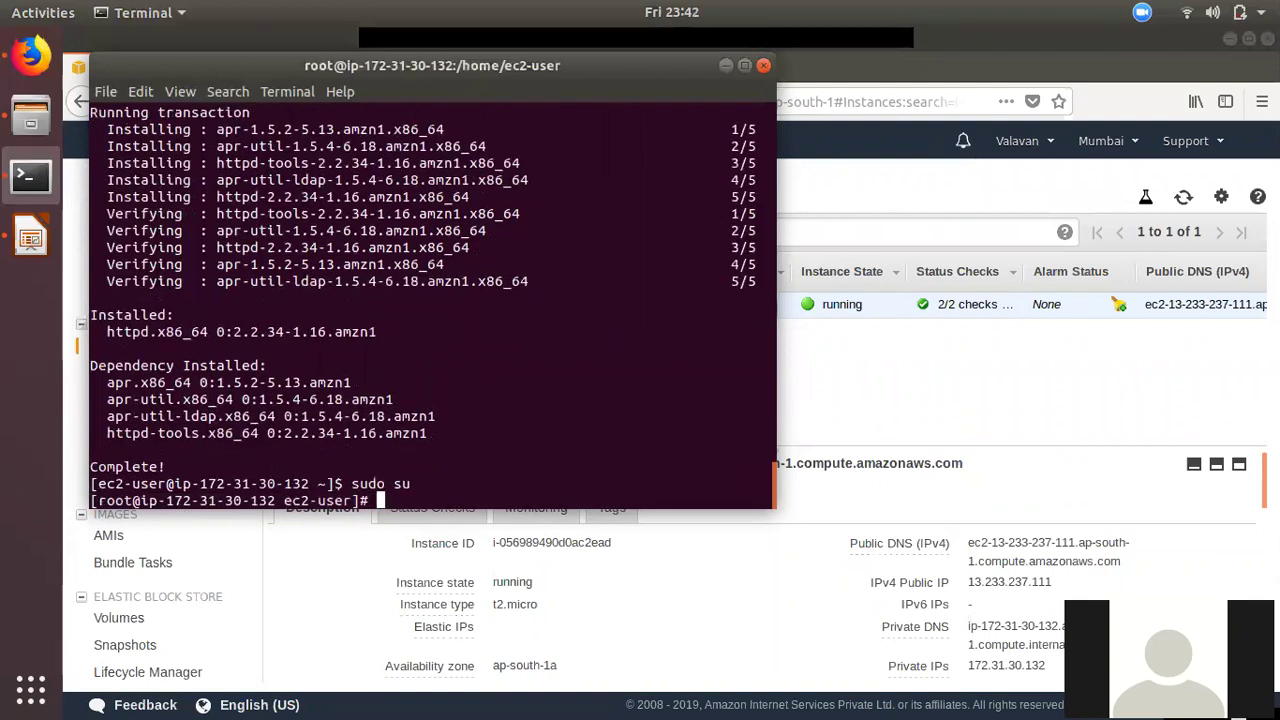
text(service httpd s)
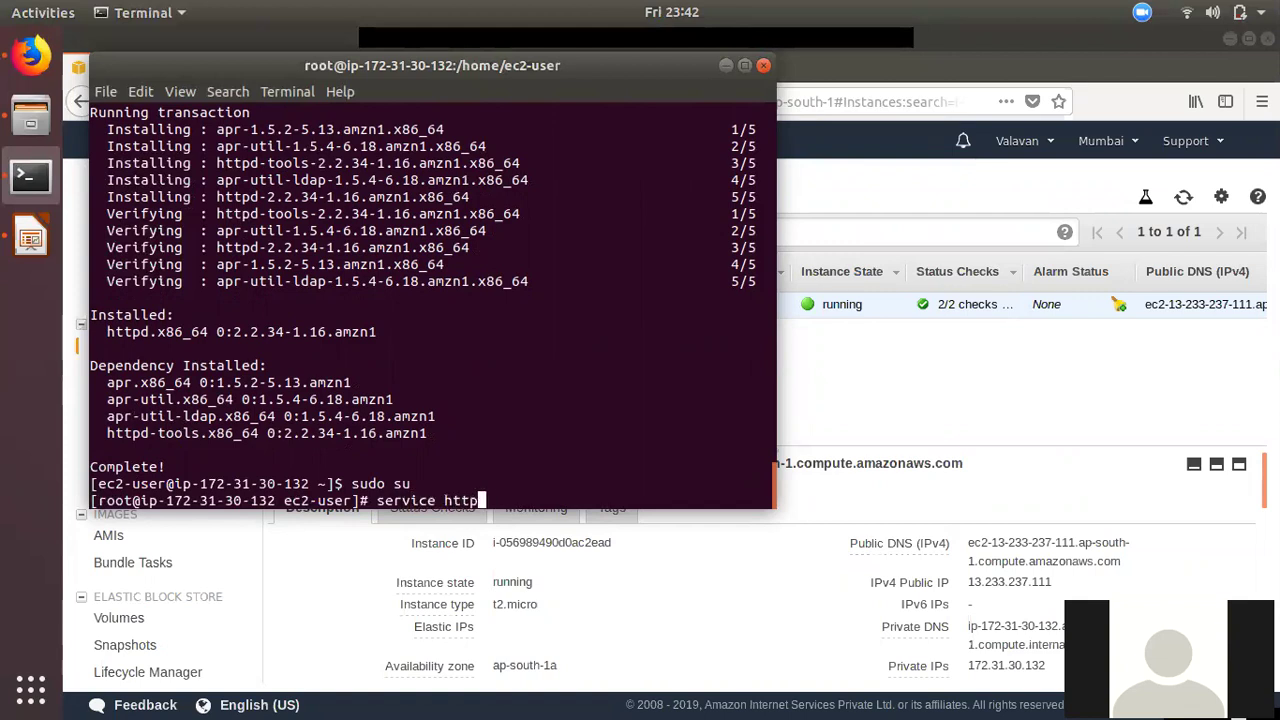
text(tart)
key(Return)
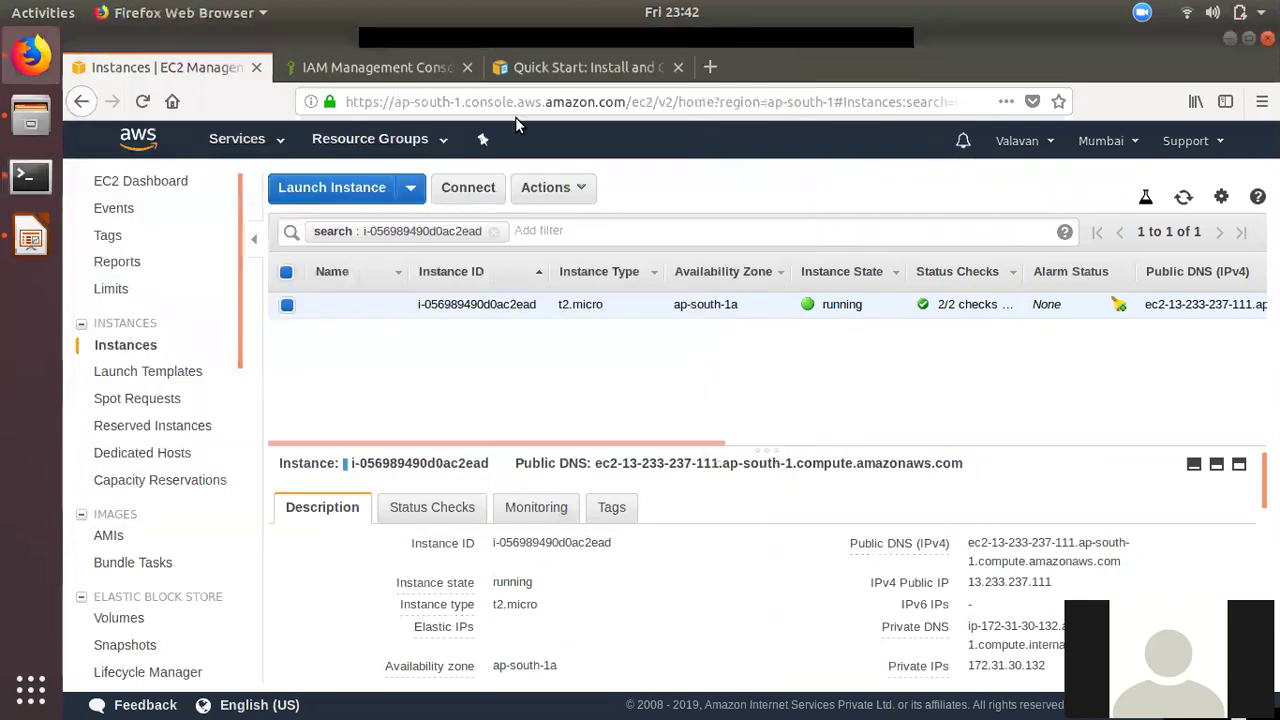
Switch to Firefox and examine the command for starting the awslogs service in the Quick Start guide.
click(809, 430)
click(400, 67)
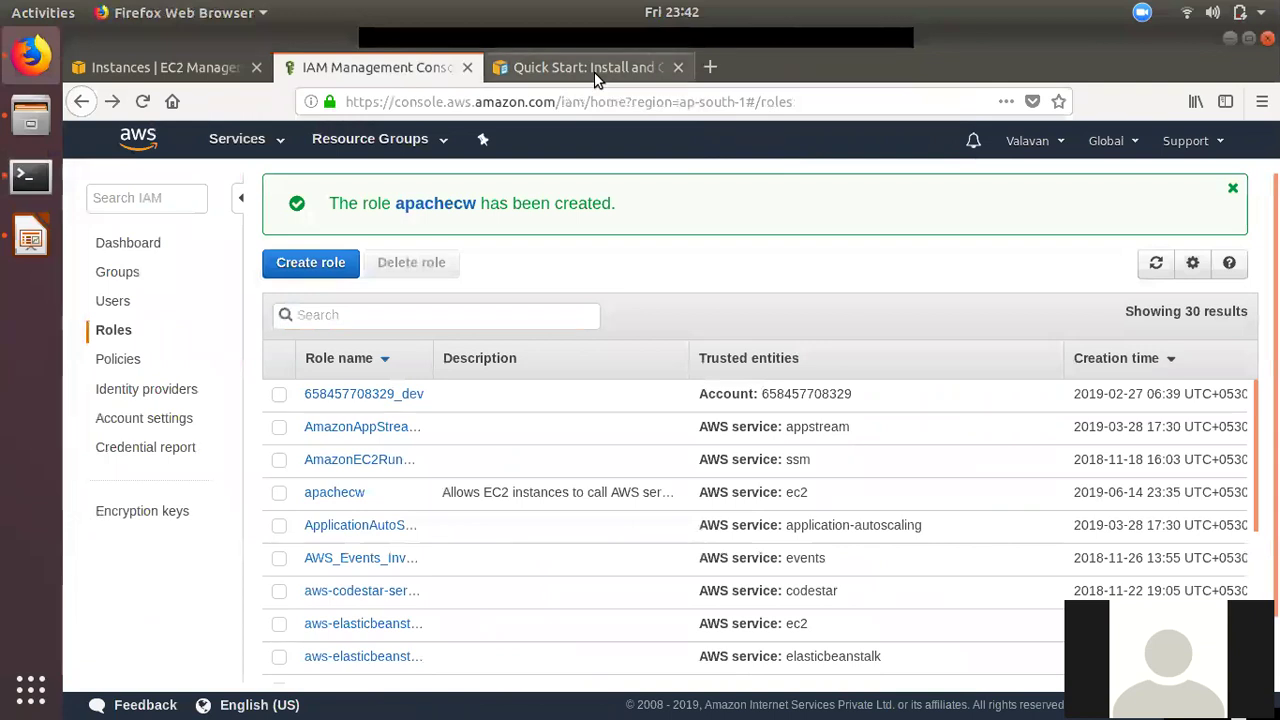
click(594, 67)
scroll(457, 481, down, 2)
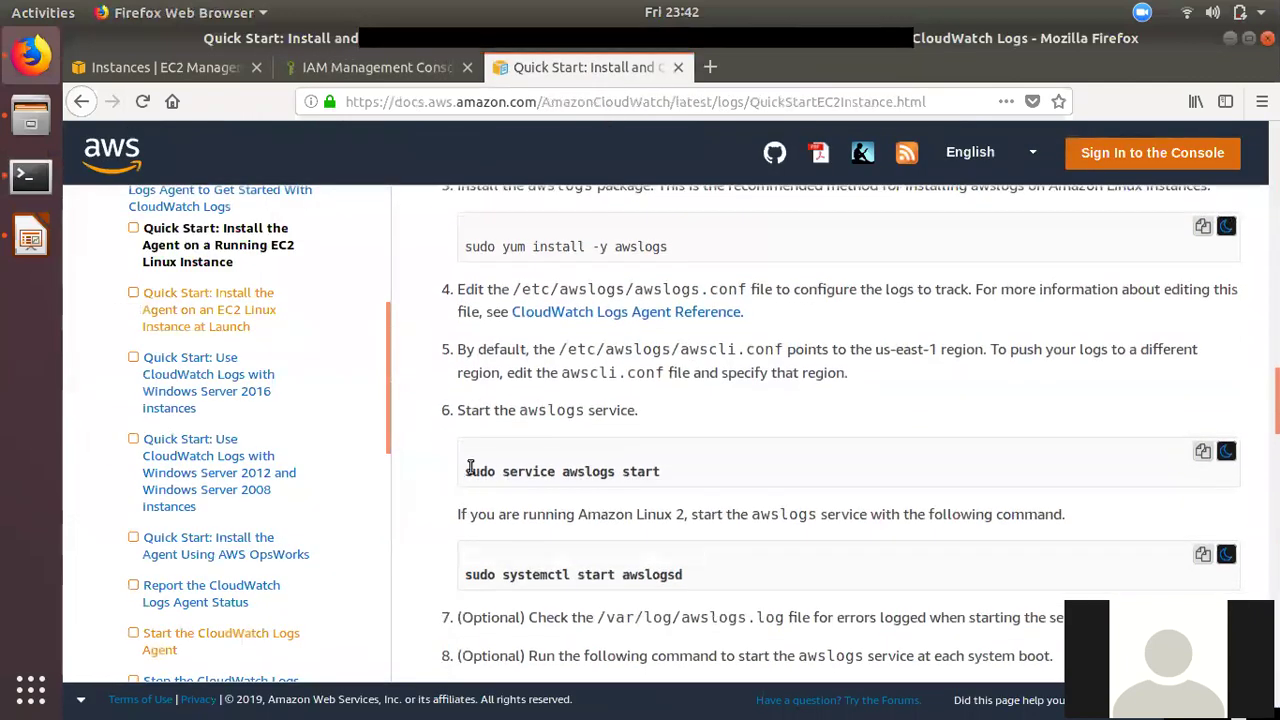
triple_click(594, 466)
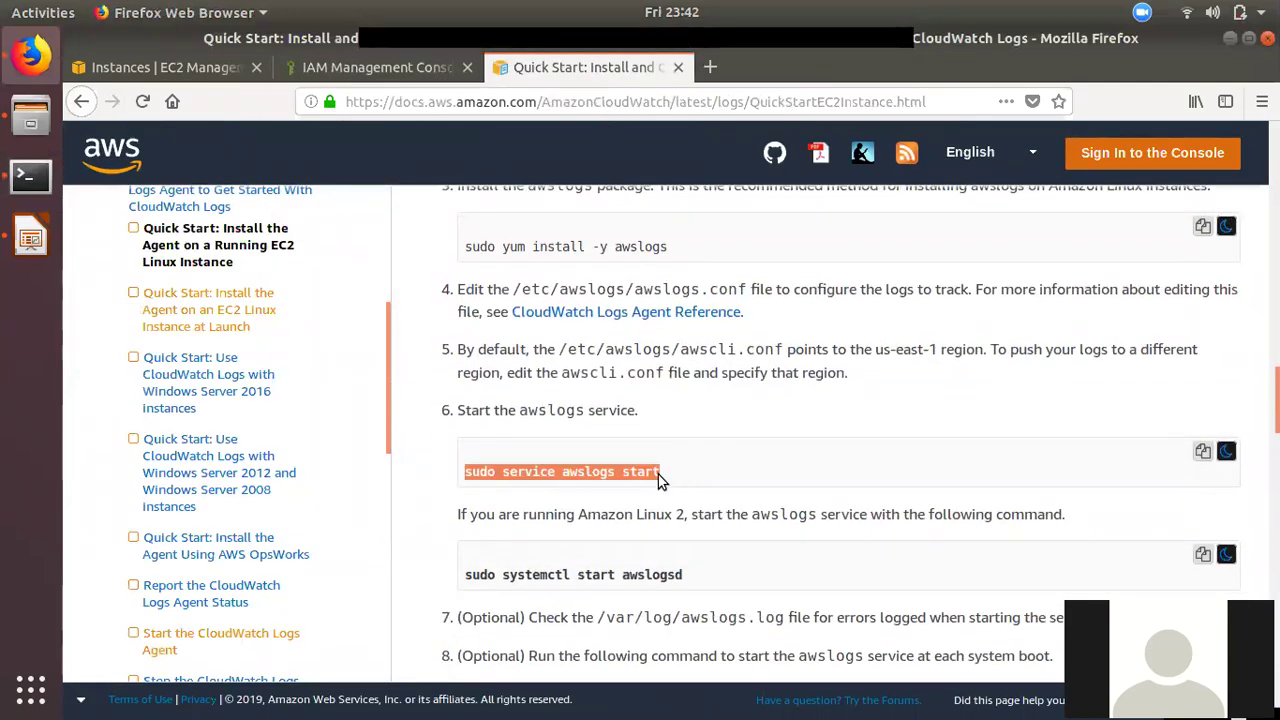
click(604, 478)
Copy the EC2 instance's IPv4 public IP and open it in a new browser tab to check Apache.
click(153, 74)
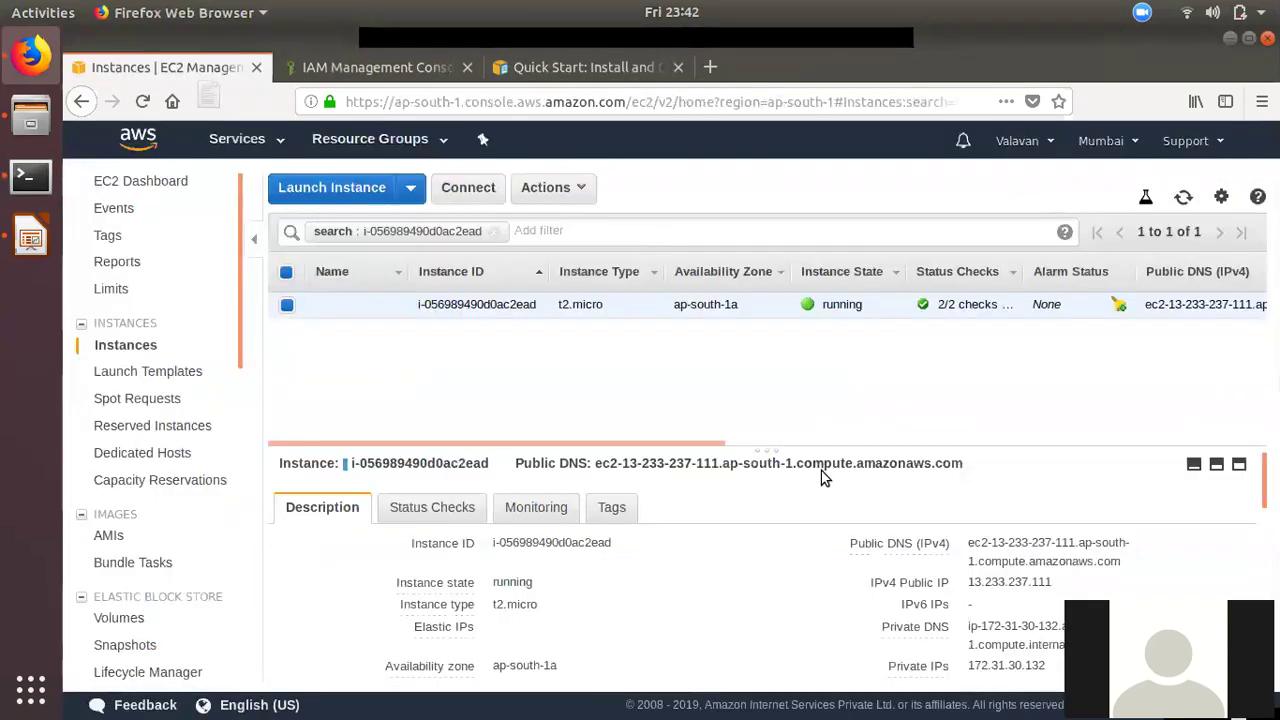
click(1067, 584)
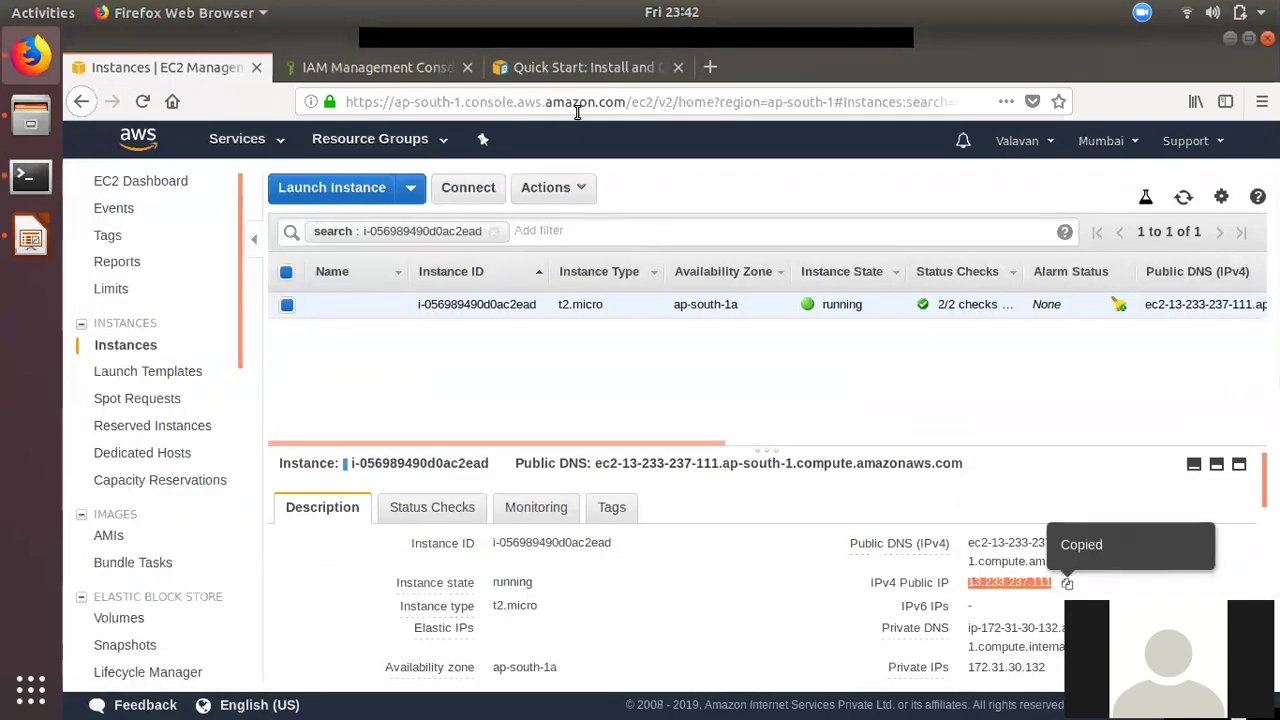
click(710, 67)
key(ctrl+v)
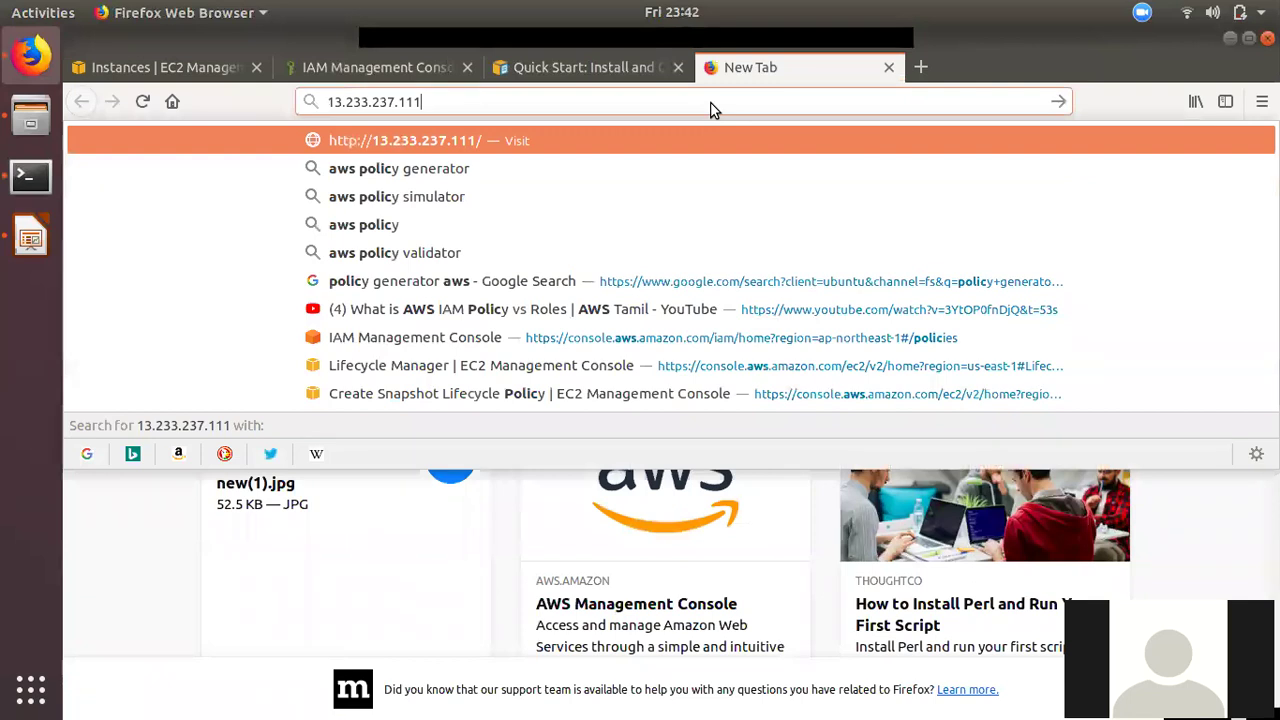
key(Return)
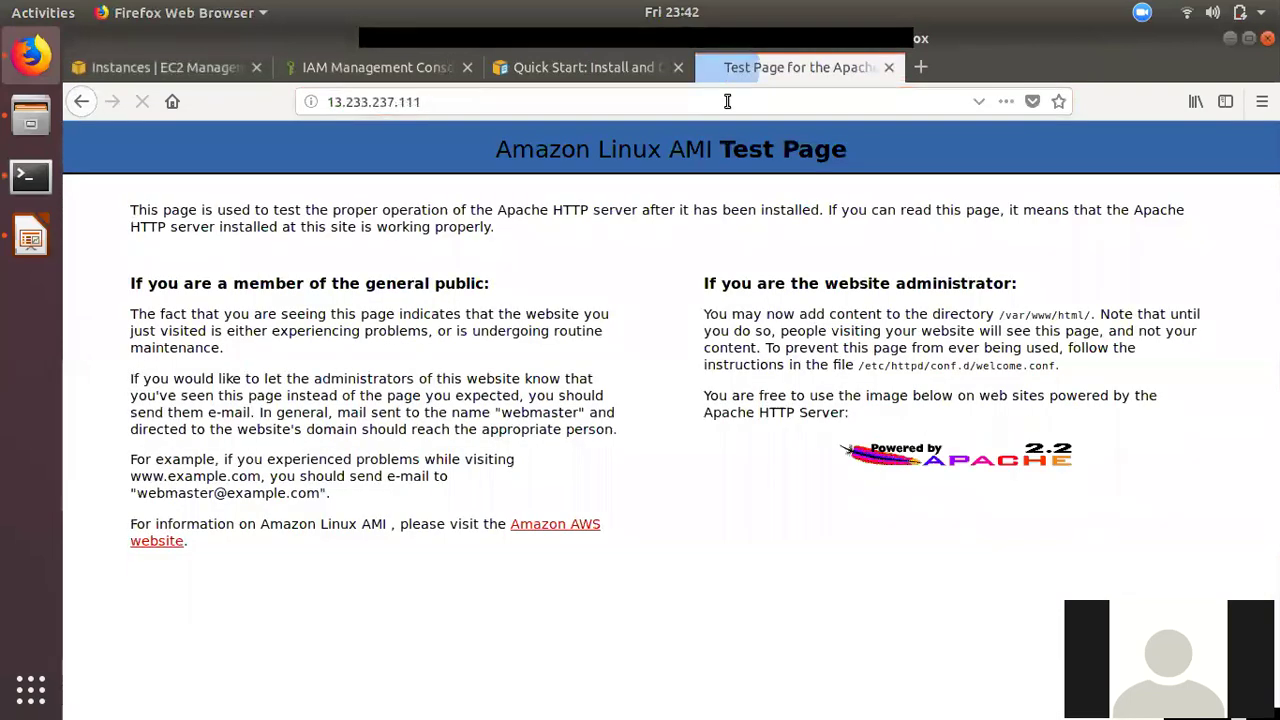
Copy sudo service awslogs start from the Quick Start guide and run it in the Terminal.
click(444, 68)
click(573, 66)
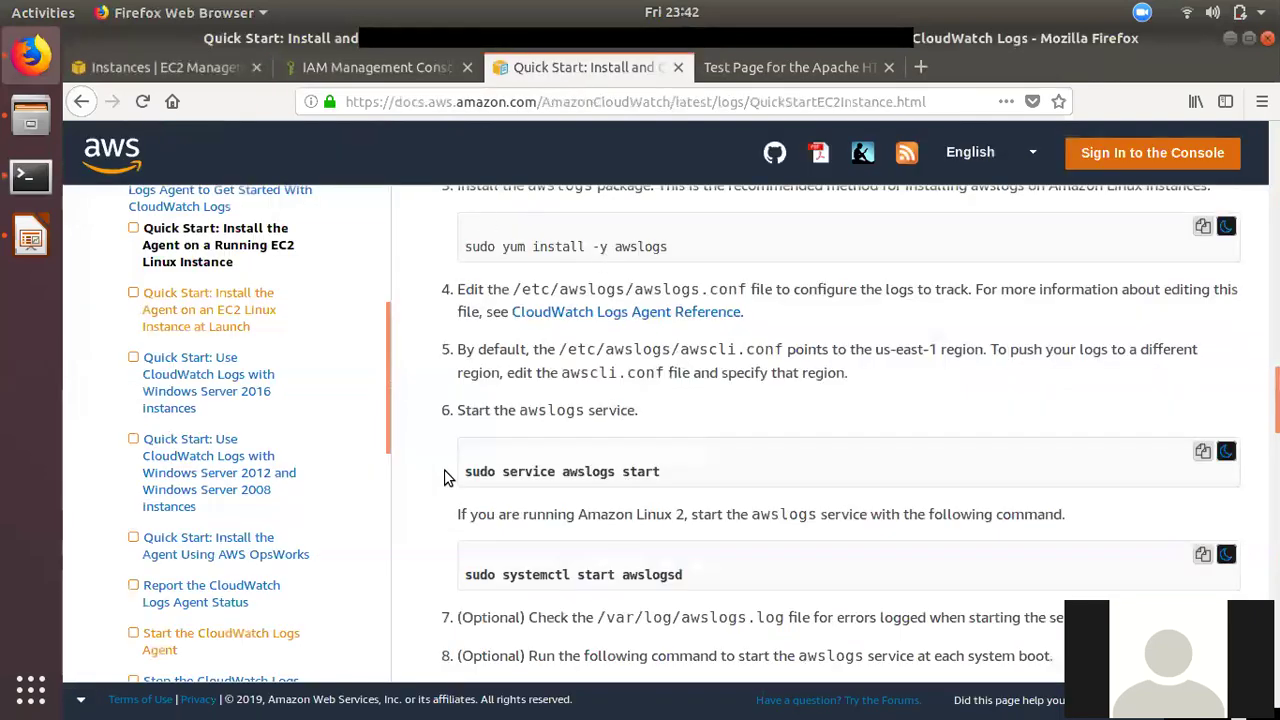
drag(461, 478, 700, 498)
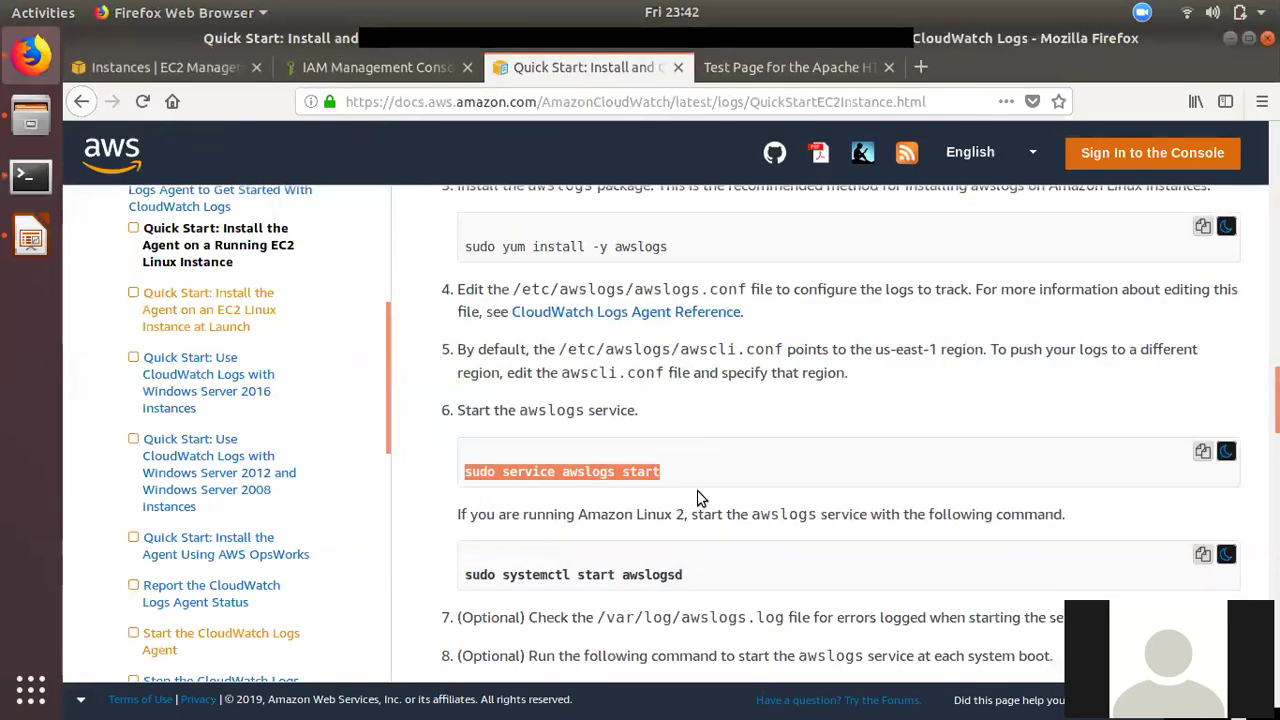
right_click(641, 474)
click(671, 484)
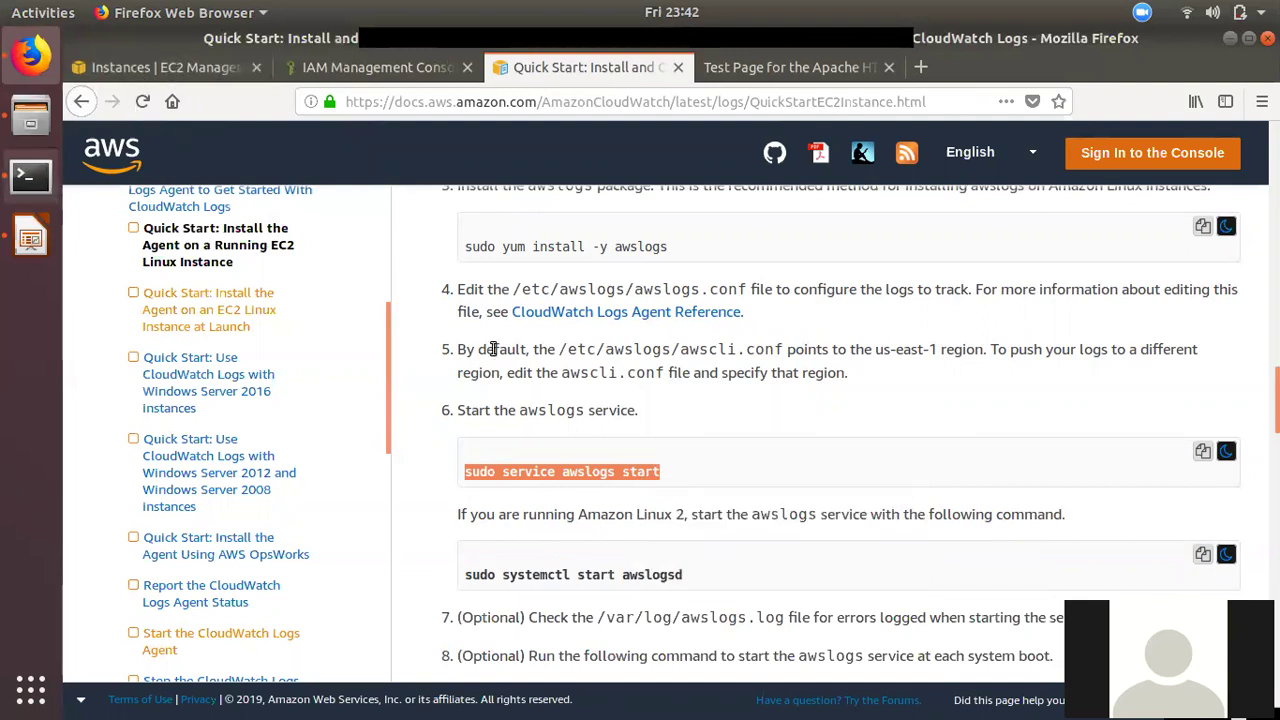
click(30, 175)
right_click(566, 368)
click(603, 420)
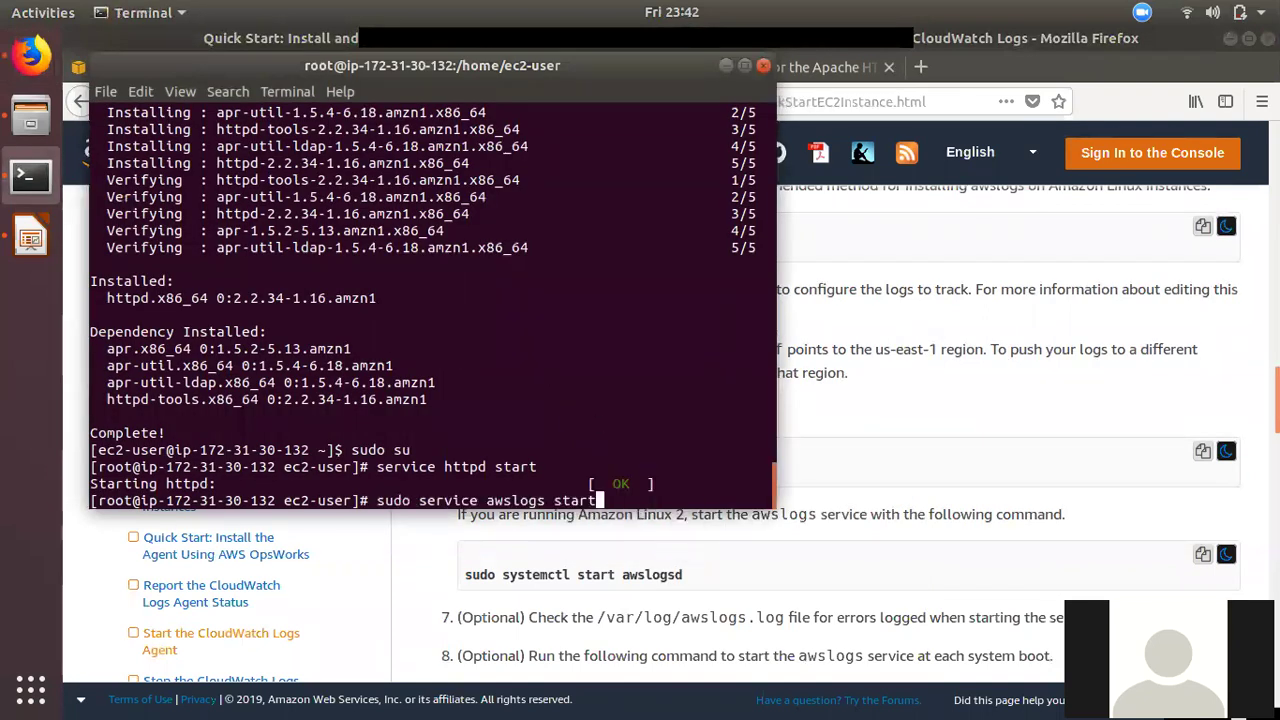
key(Return)
Return to the Quick Start guide in Firefox and highlight the Amazon Linux 2 command sudo systemctl start awslogsd.
click(792, 580)
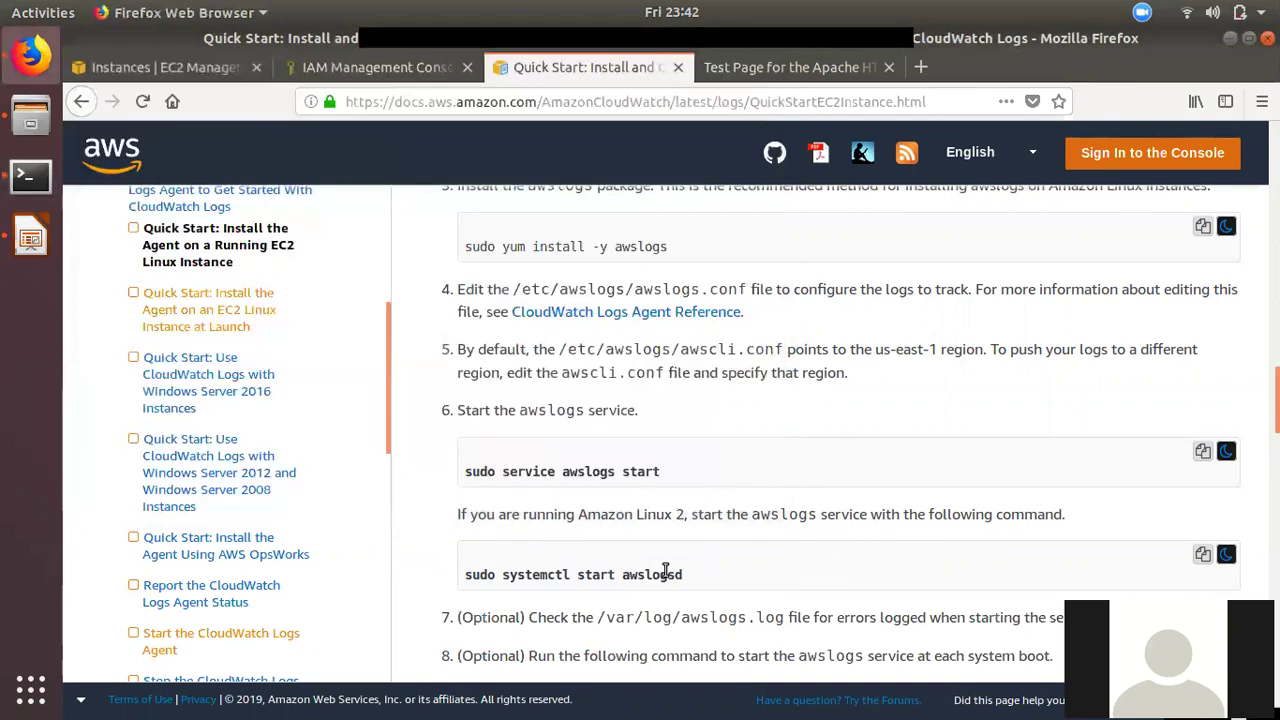
scroll(661, 578, down, 2)
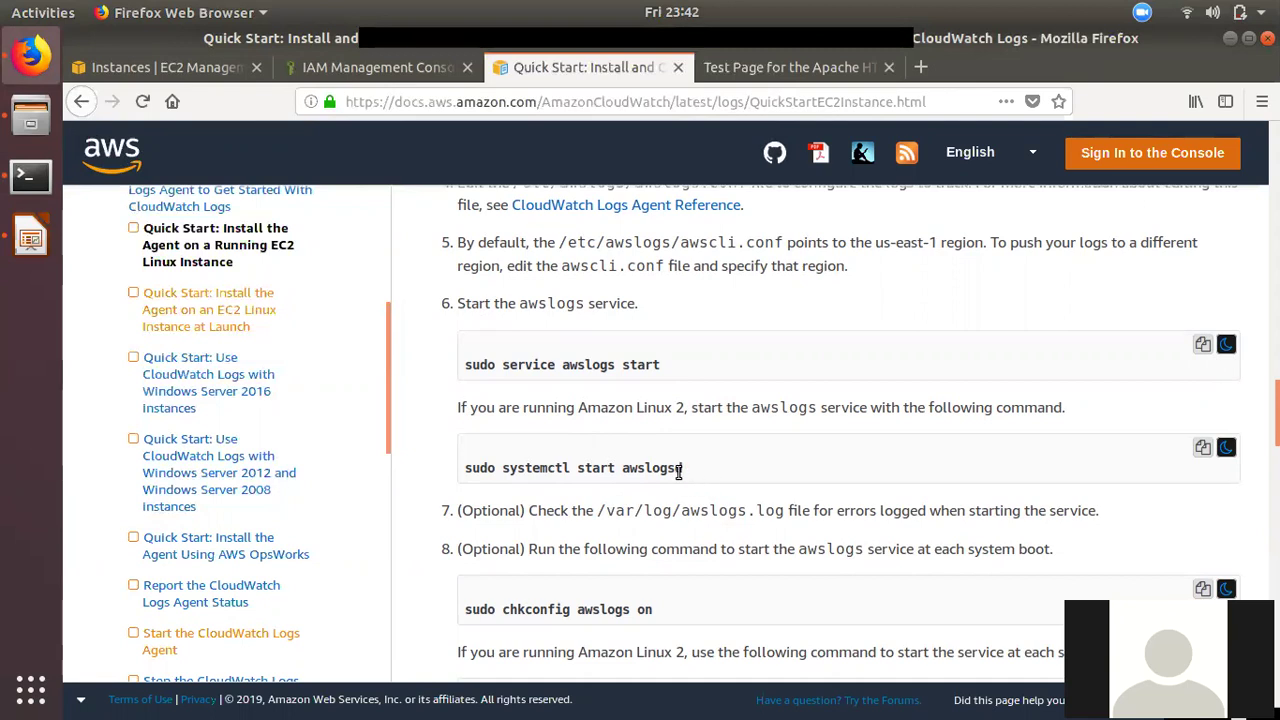
drag(698, 477, 448, 474)
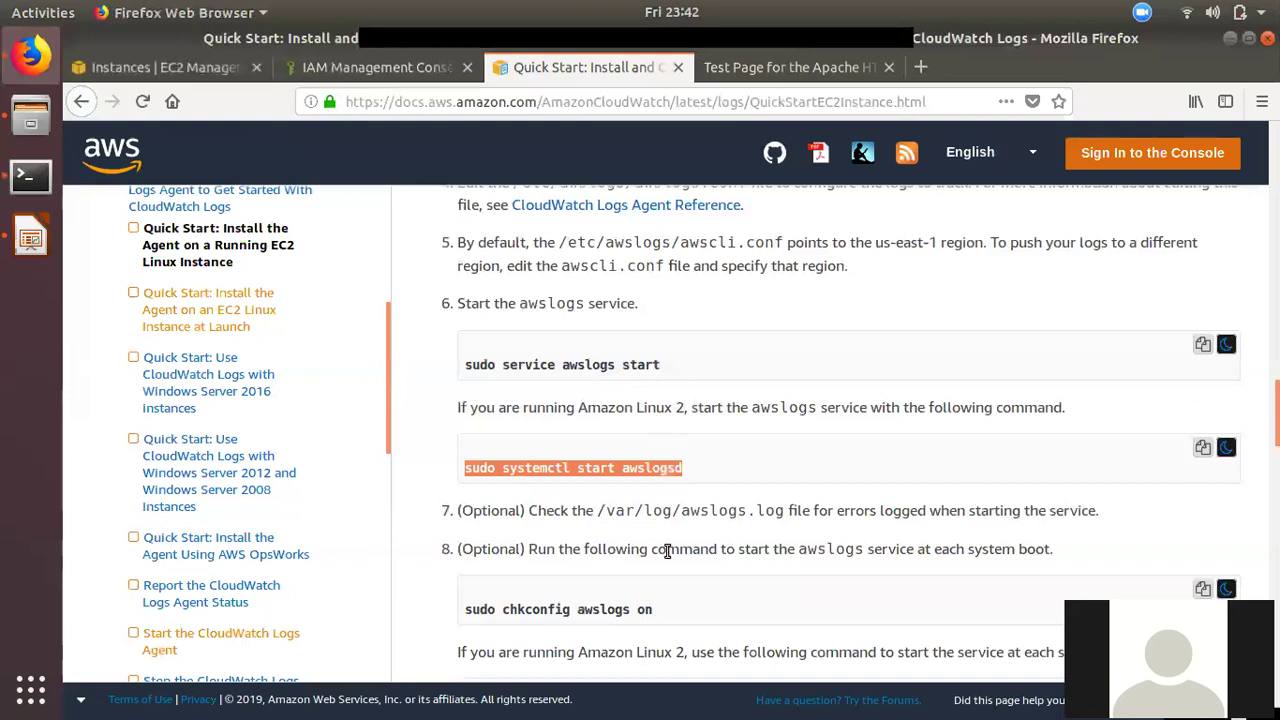
Examine the optional commands for starting awslogs at each boot in the Quick Start guide, highlighting sudo chkconfig awslogs on.
scroll(536, 486, down, 3)
drag(466, 450, 660, 455)
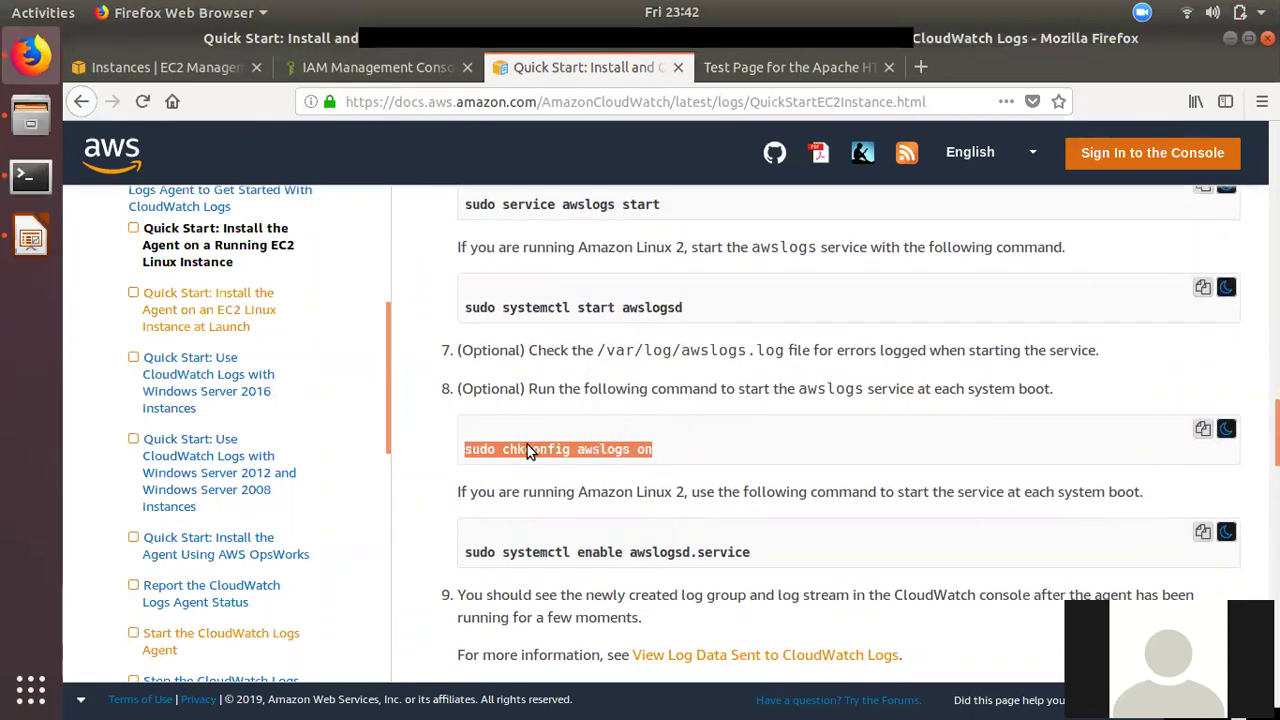
click(597, 552)
drag(592, 556, 629, 449)
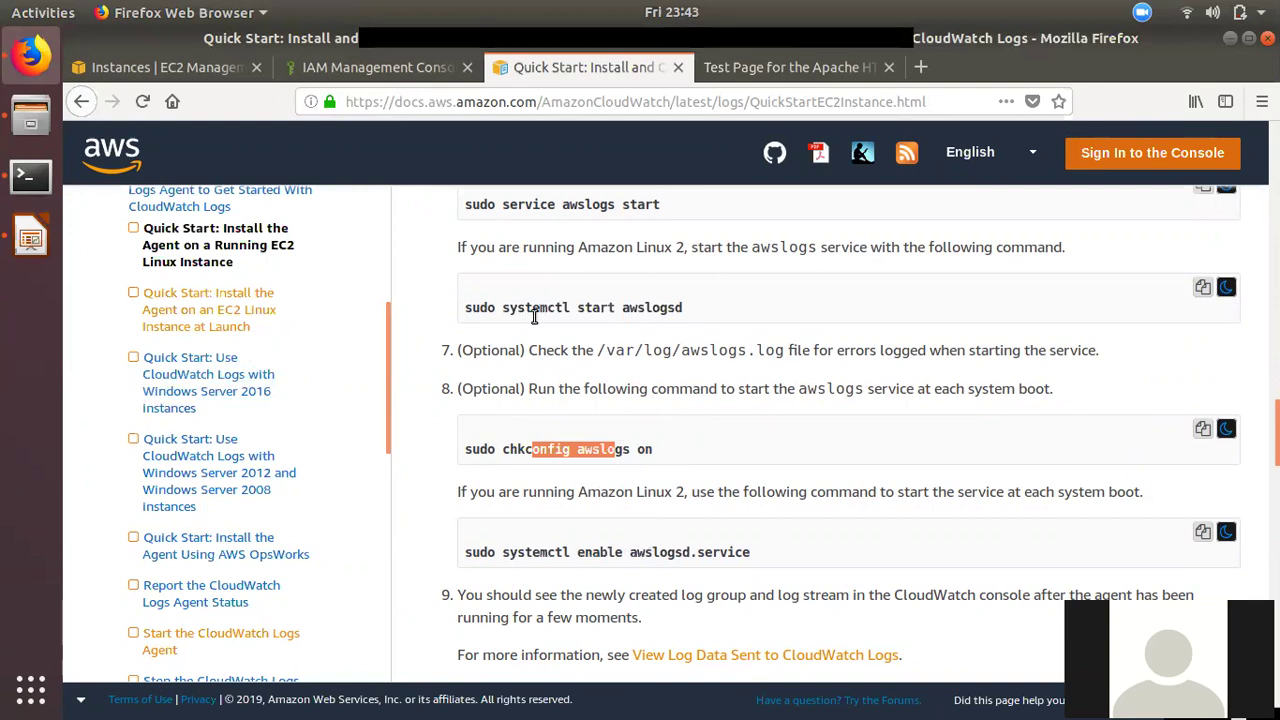
Copy the path /etc/awslogs/awscli.conf from step 5 of the Quick Start guide.
scroll(535, 316, up, 2)
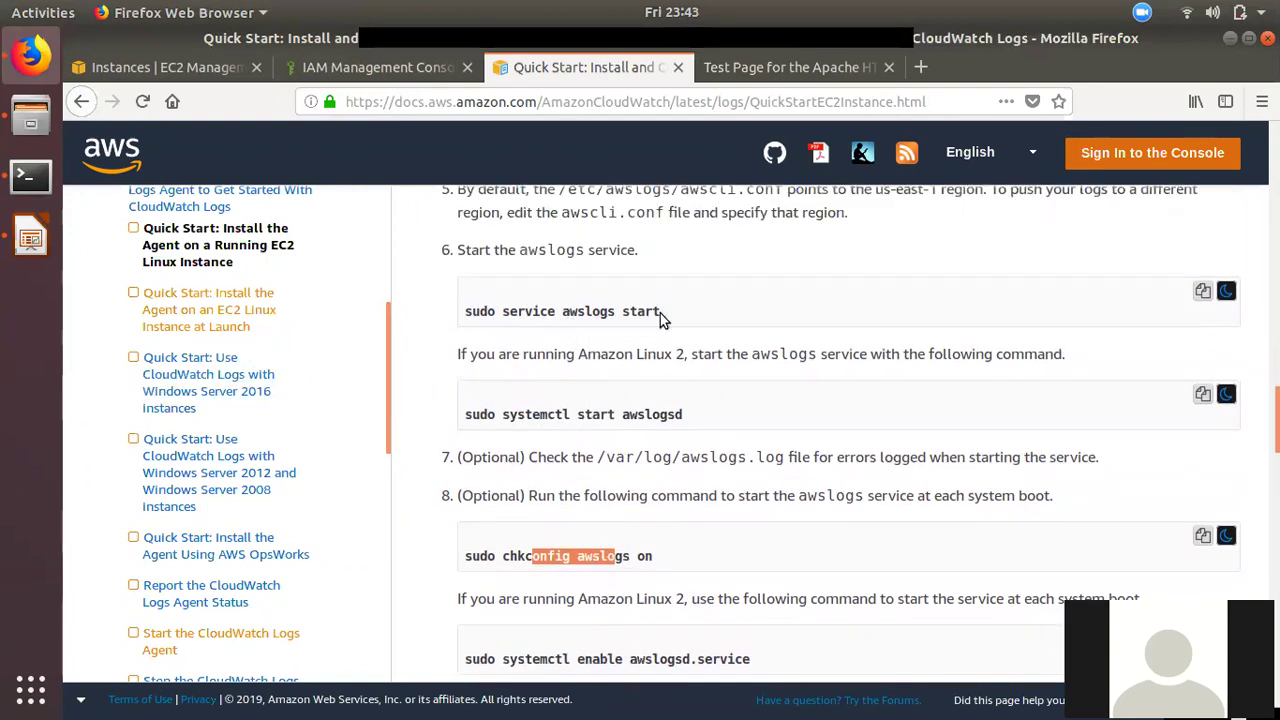
scroll(660, 313, up, 5)
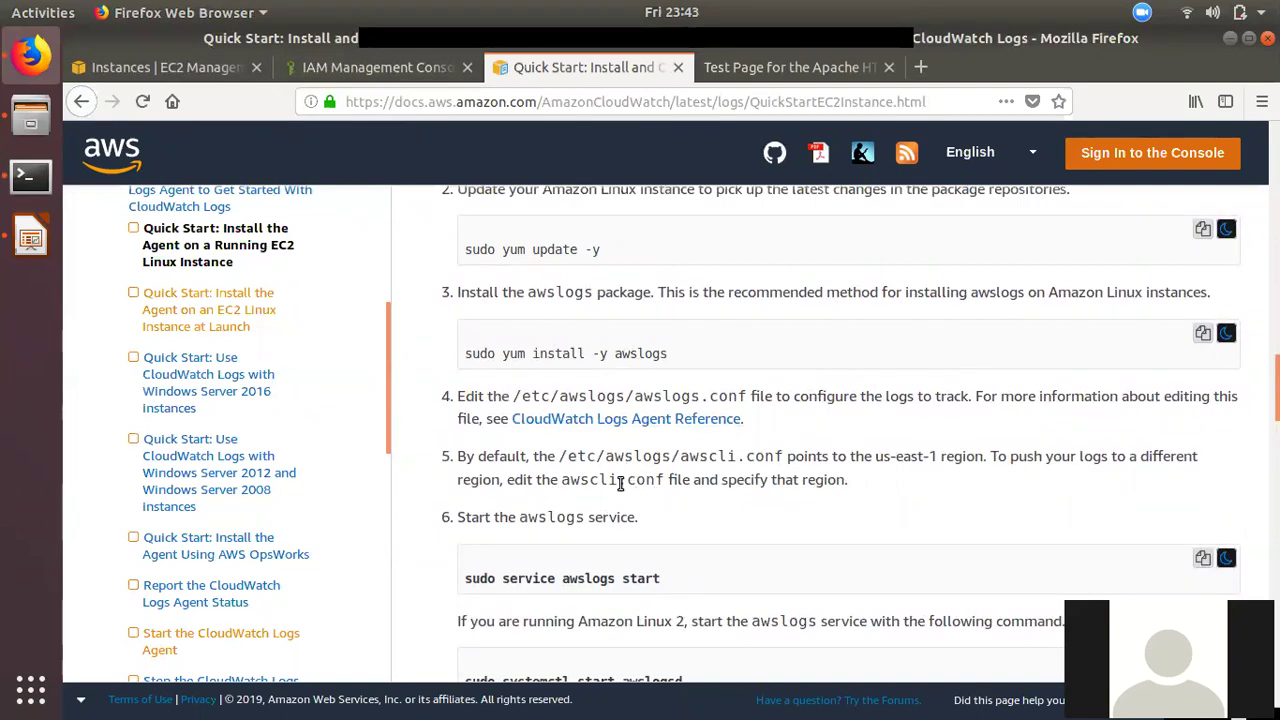
drag(561, 456, 779, 453)
right_click(767, 453)
click(813, 465)
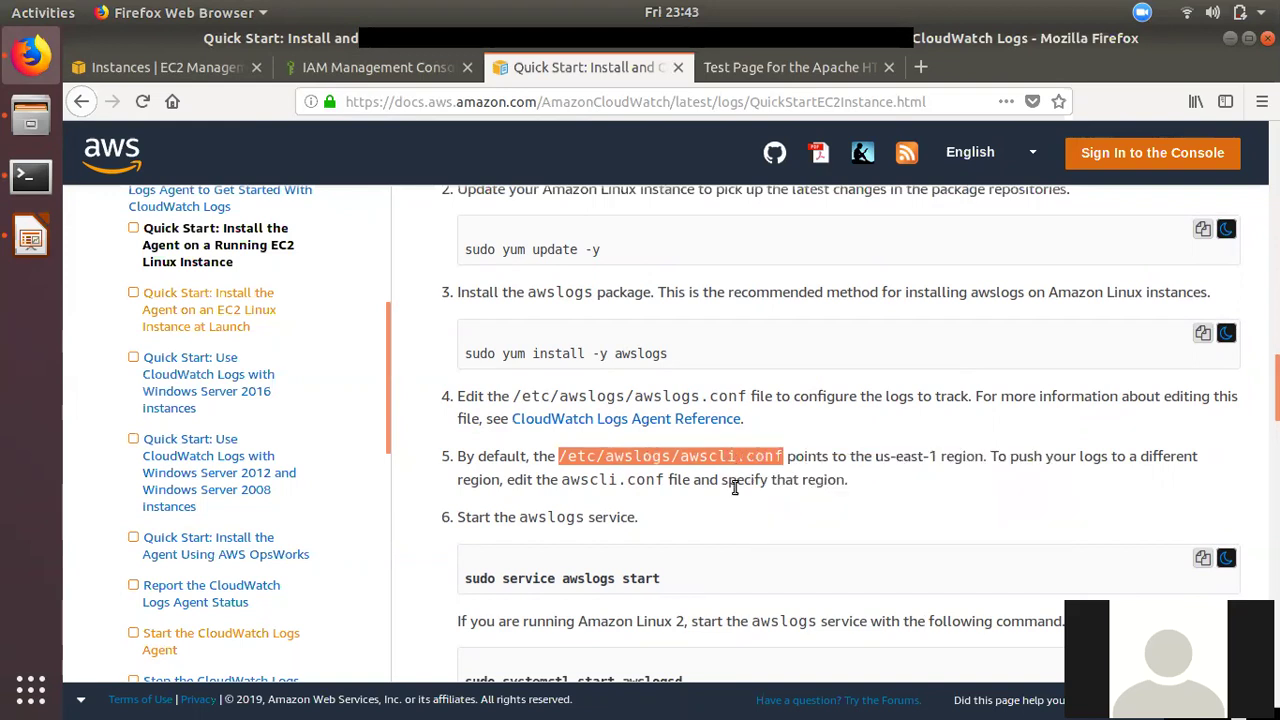
drag(740, 394, 590, 400)
click(671, 461)
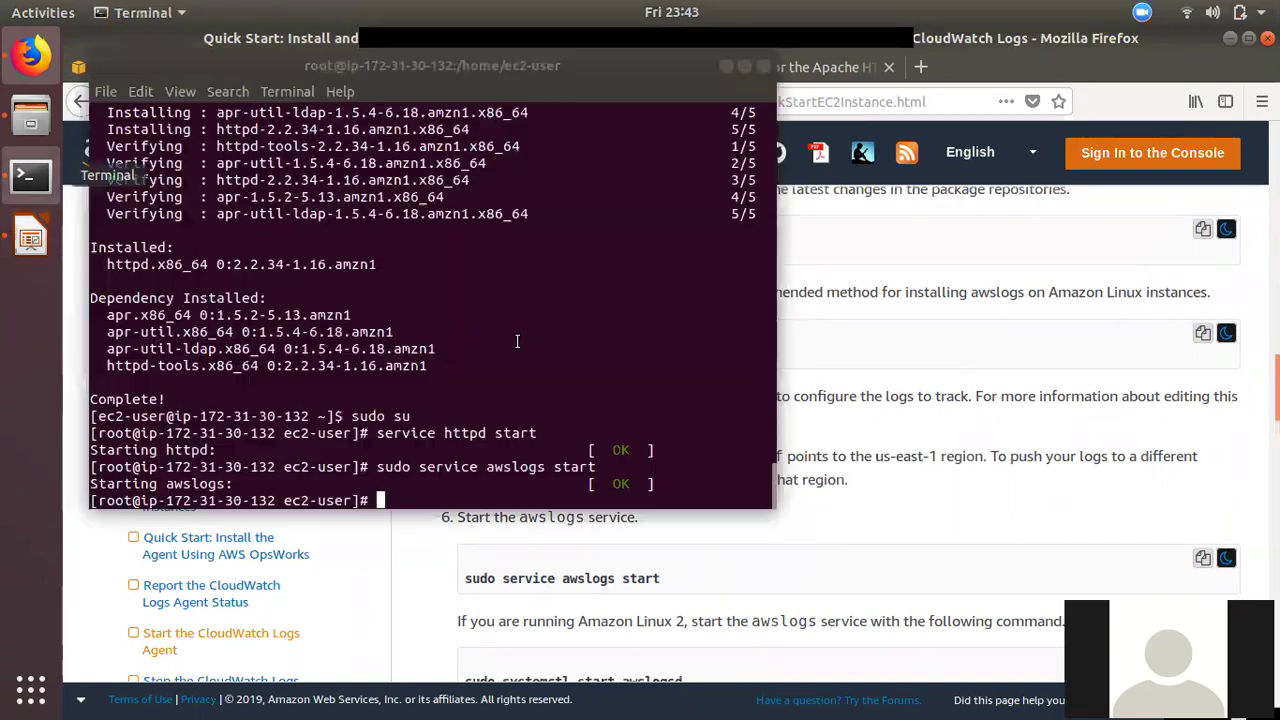
Switch to the Terminal and open /etc/awslogs/awscli.conf in vi.
click(30, 175)
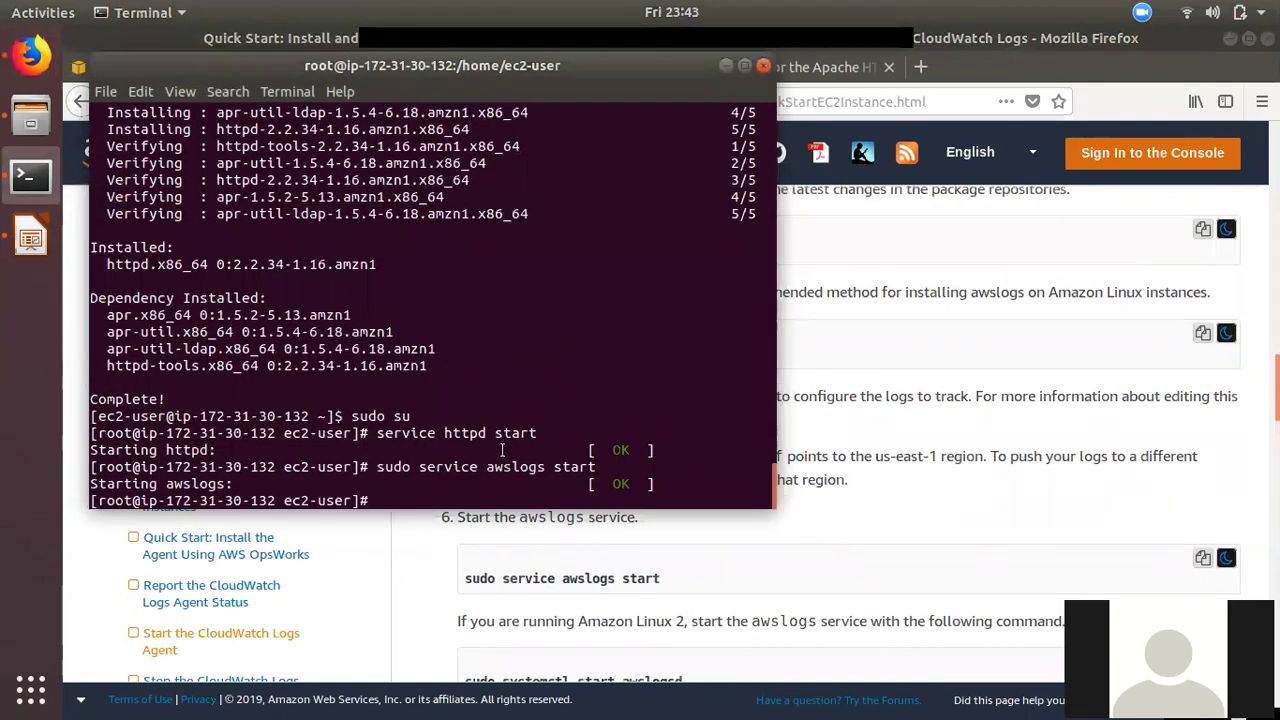
text(vi)
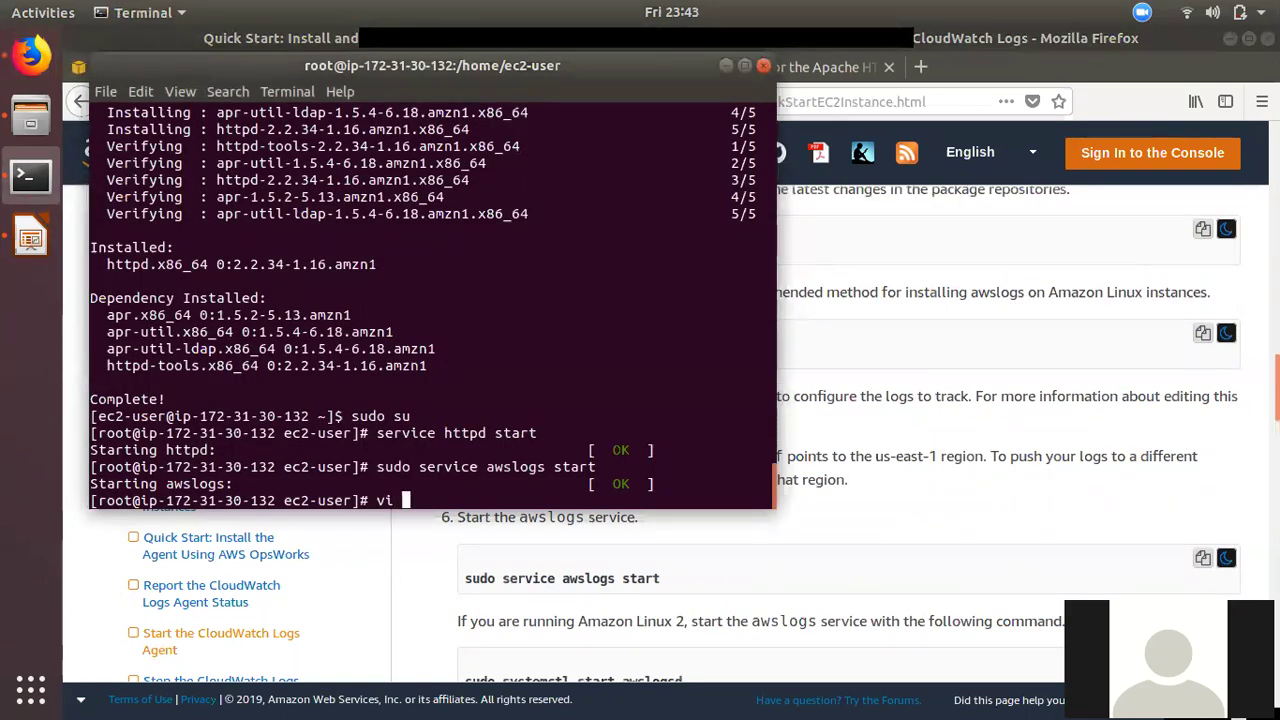
key(ctrl+shift+v)
key(Left)
key(Left)
key(Left)
key(Left)
key(Left)
key(Left)
key(Left)
key(Left)
key(Left)
key(Left)
key(Left)
key(Left)
key(Left)
key(Return)
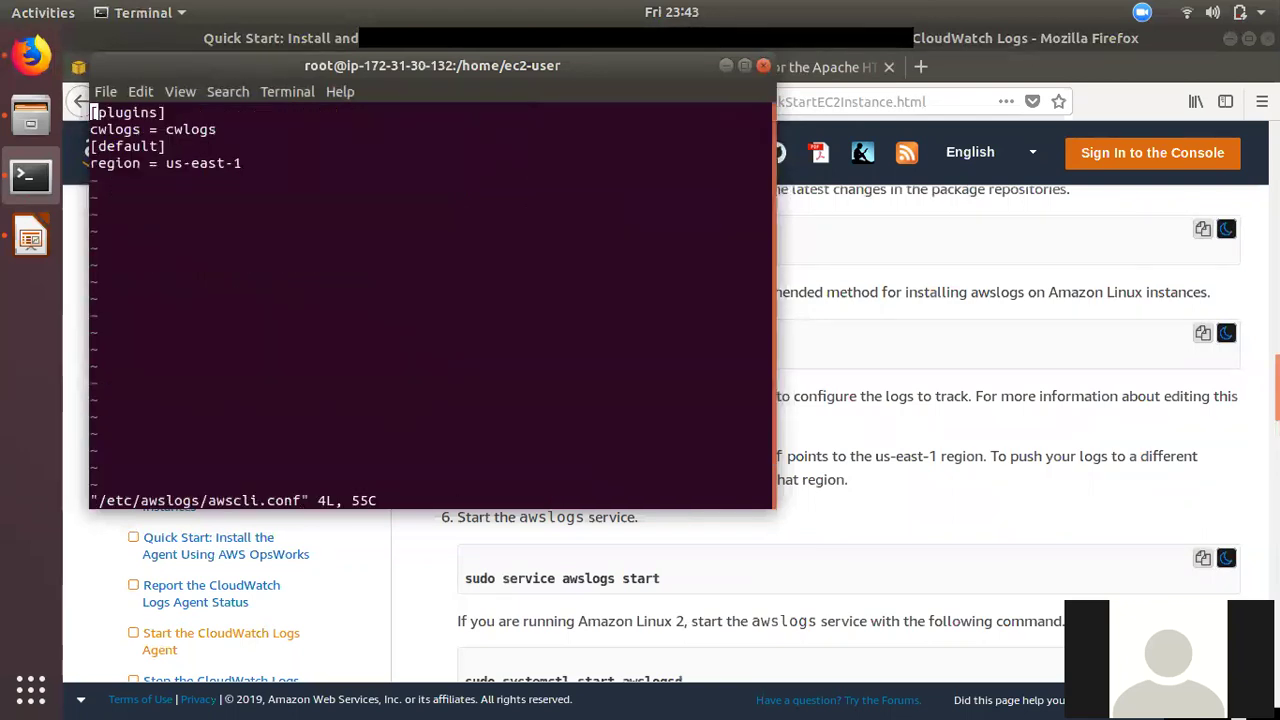
Set the region in awscli.conf to ap-south-1, save the file and quit vi.
key(Down)
key(Down)
key(Right)
key(Right)
key(Right)
key(Right)
key(Right)
key(Right)
key(Right)
key(Right)
key(Right)
key(Right)
key(Right)
key(Right)
key(Left)
key(Left)
key(Left)
key(i)
key(Delete)
key(Delete)
key(Delete)
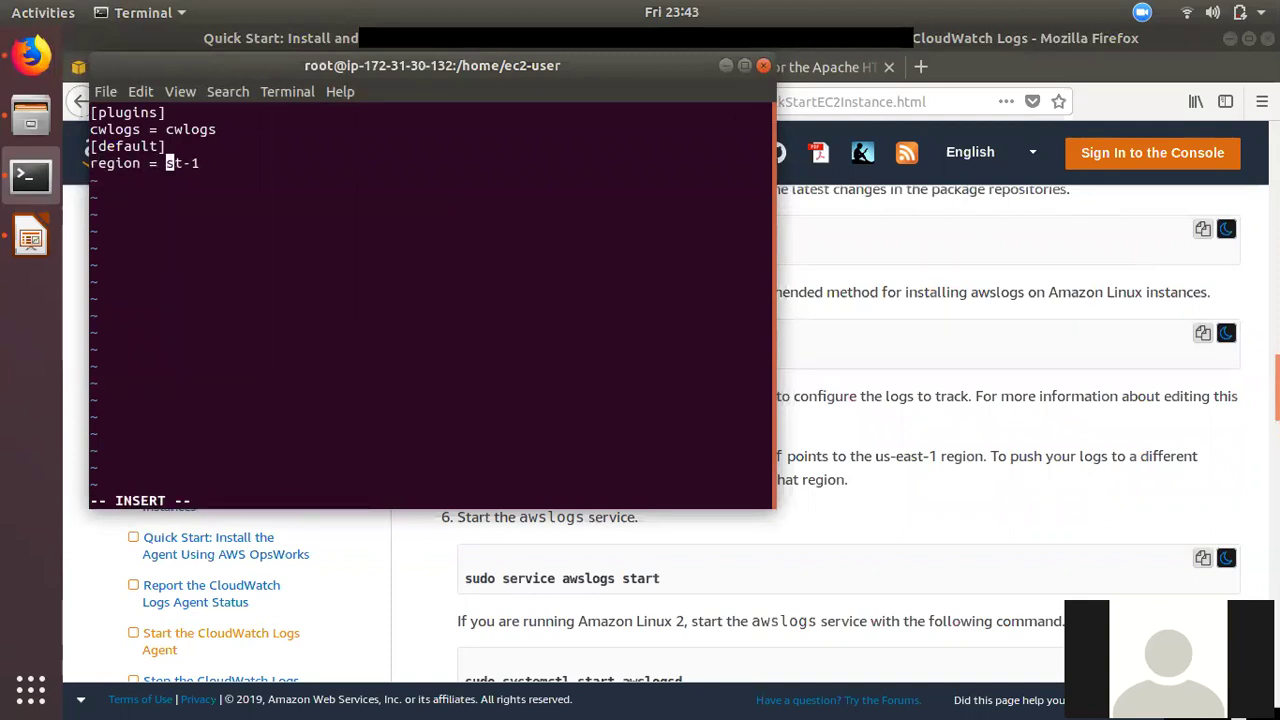
text(ap-south-1)
key(Escape)
text(:wq)
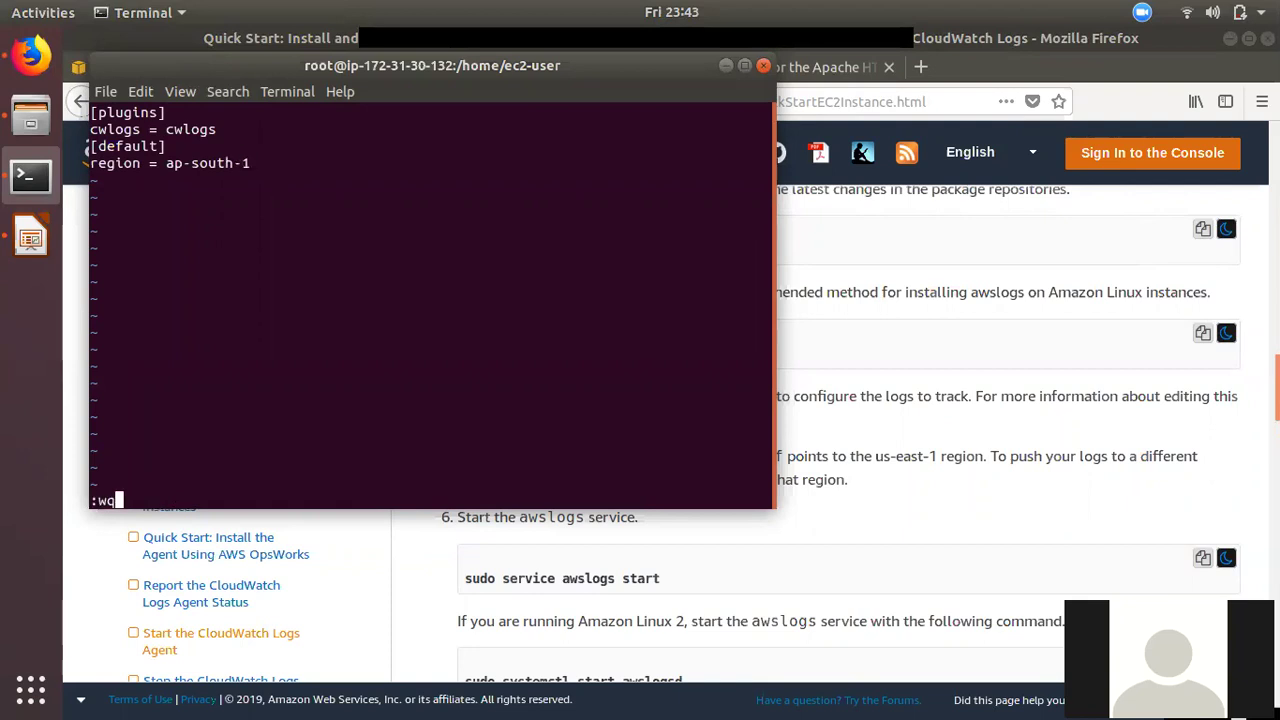
key(Return)
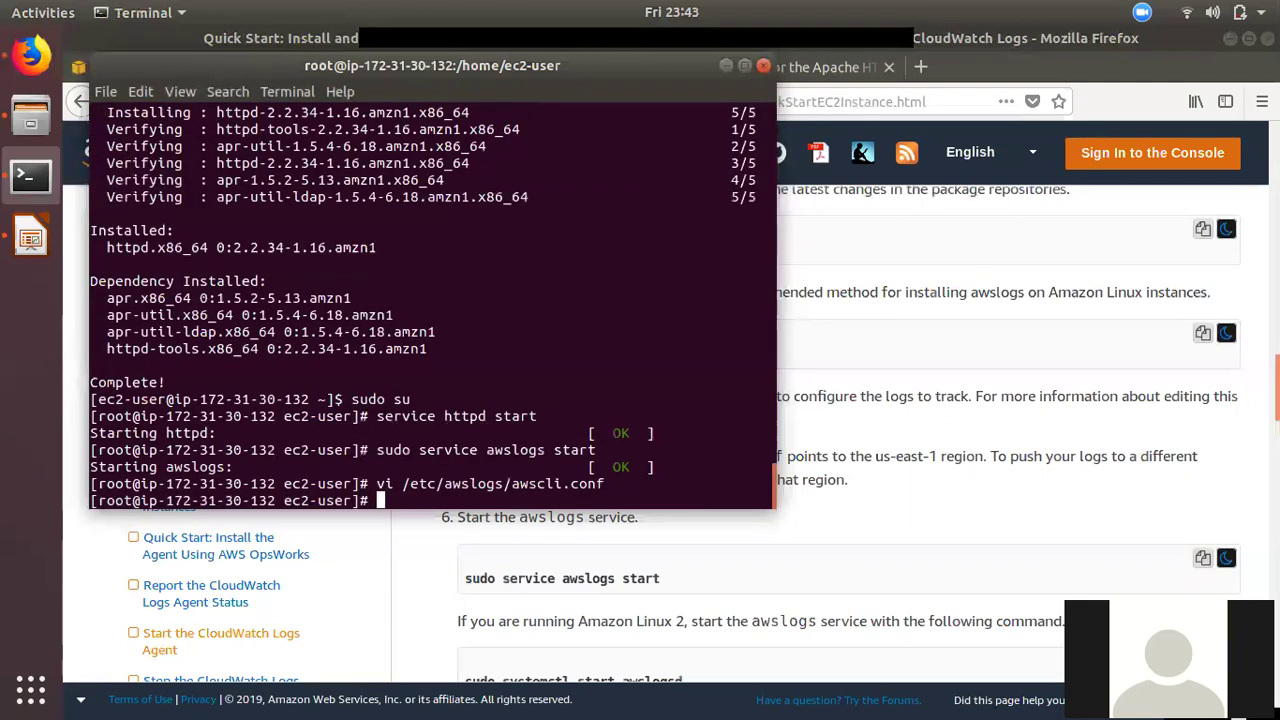
Restart the awslogs service with sudo service awslogs restart.
key(Up)
key(Up)
key(Left)
key(Left)
key(Left)
key(Left)
key(Left)
text(re)
key(Return)
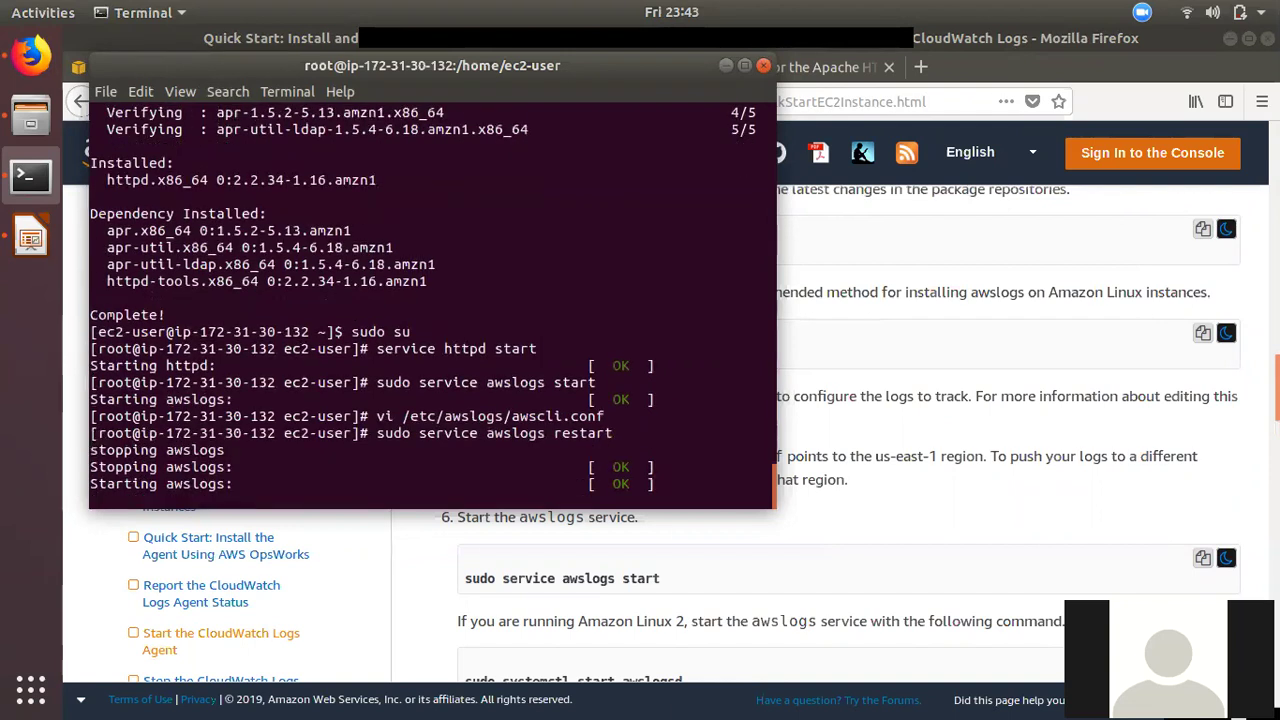
Switch to Firefox and open the CloudWatch service in the AWS console tab showing EC2 instances.
click(30, 55)
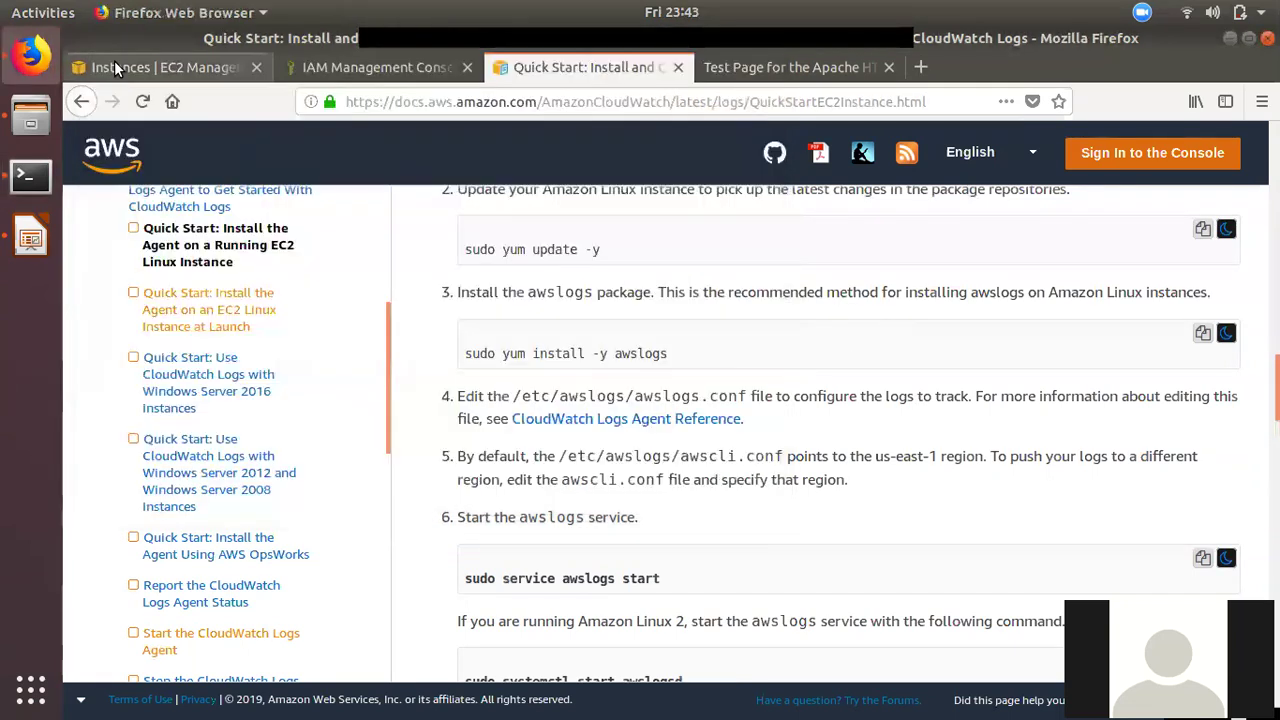
click(115, 67)
click(237, 138)
text(iam)
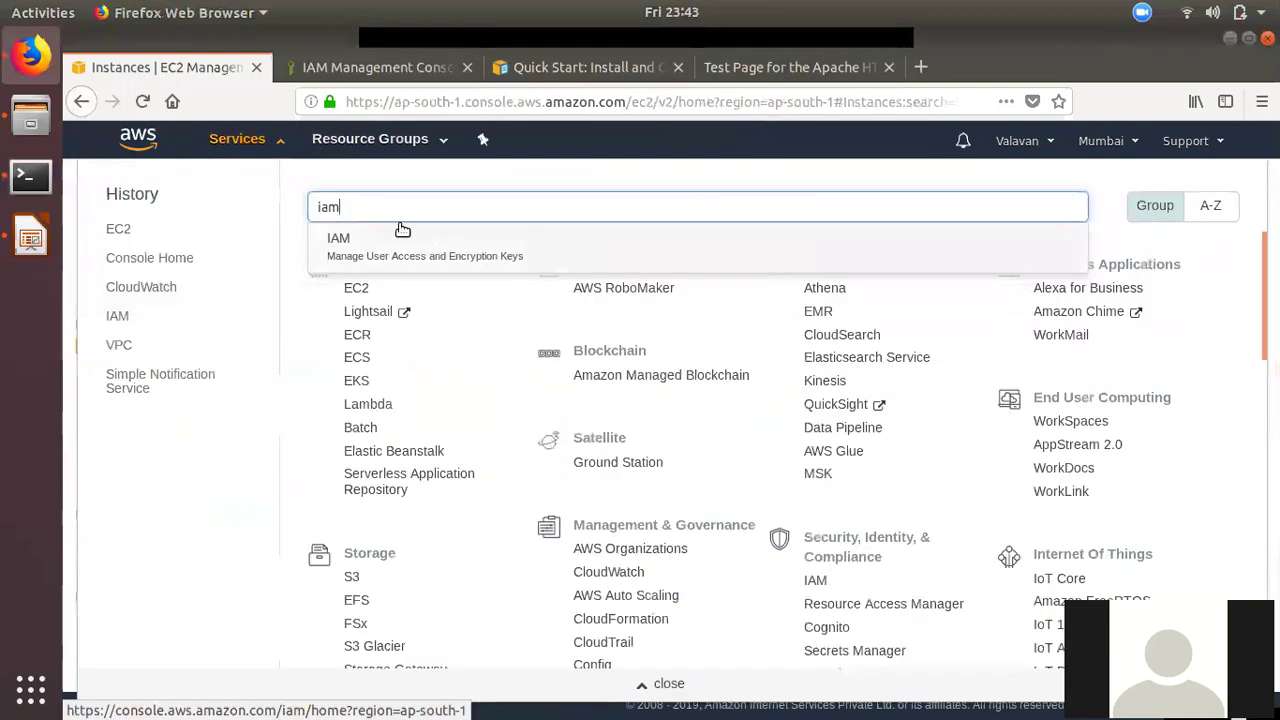
click(612, 574)
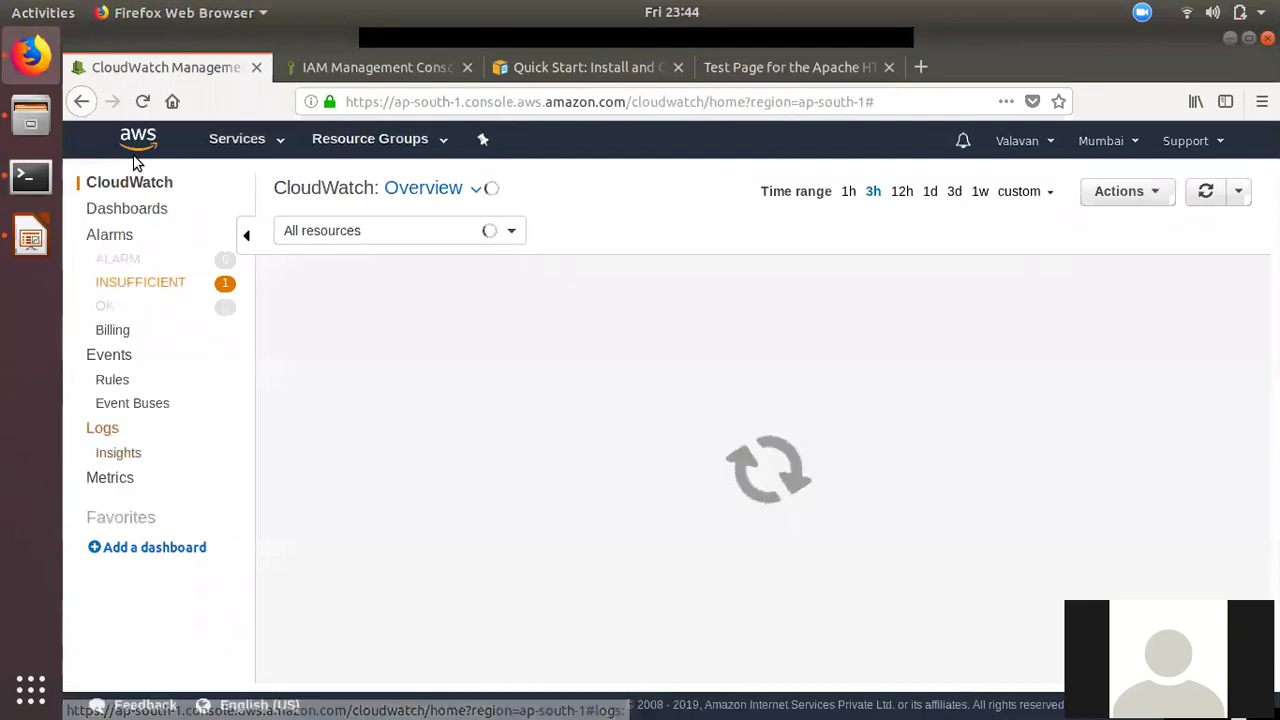
Check the Logs and Insights sections of CloudWatch for the Apache log groups.
click(104, 430)
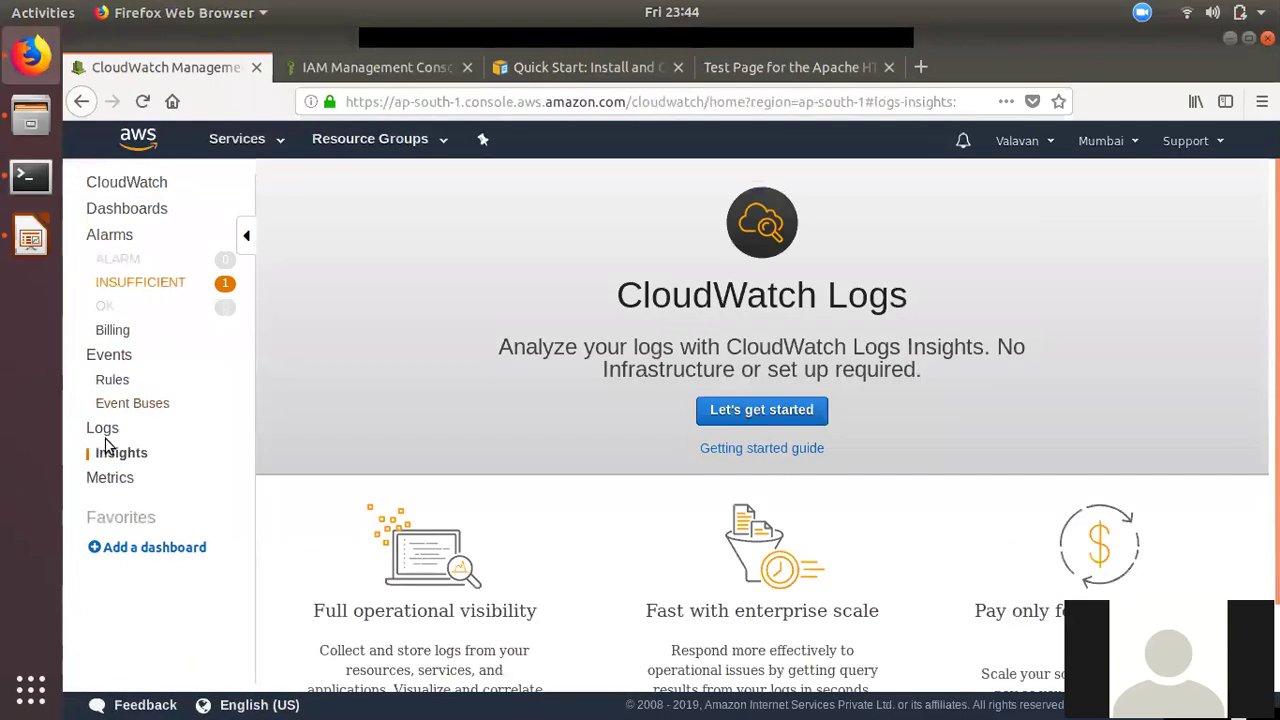
click(104, 430)
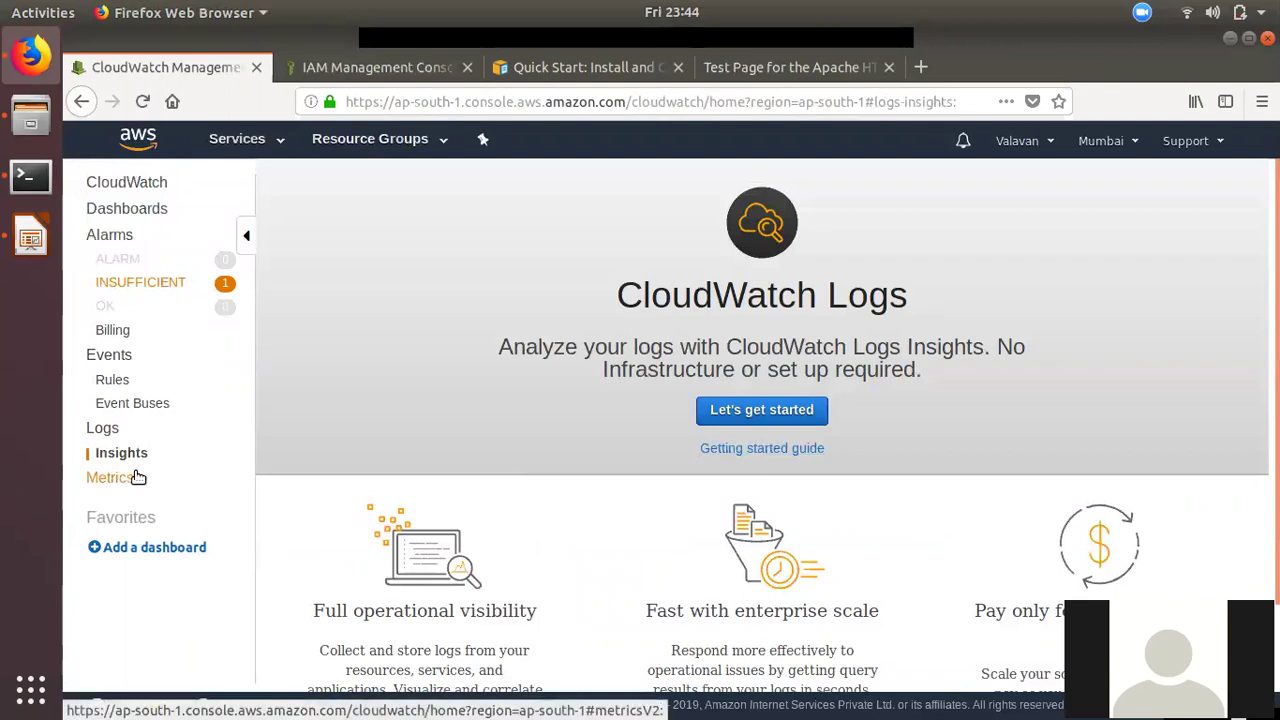
scroll(572, 538, down, 2)
scroll(574, 537, up, 2)
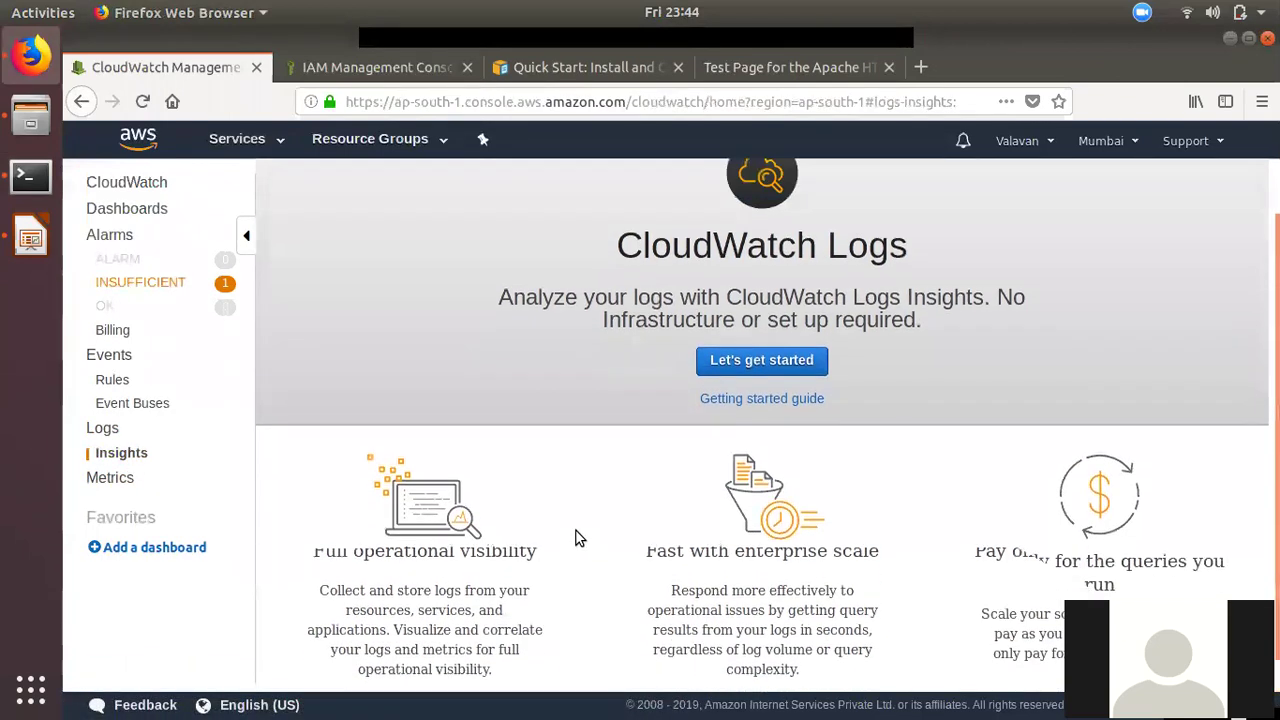
click(110, 450)
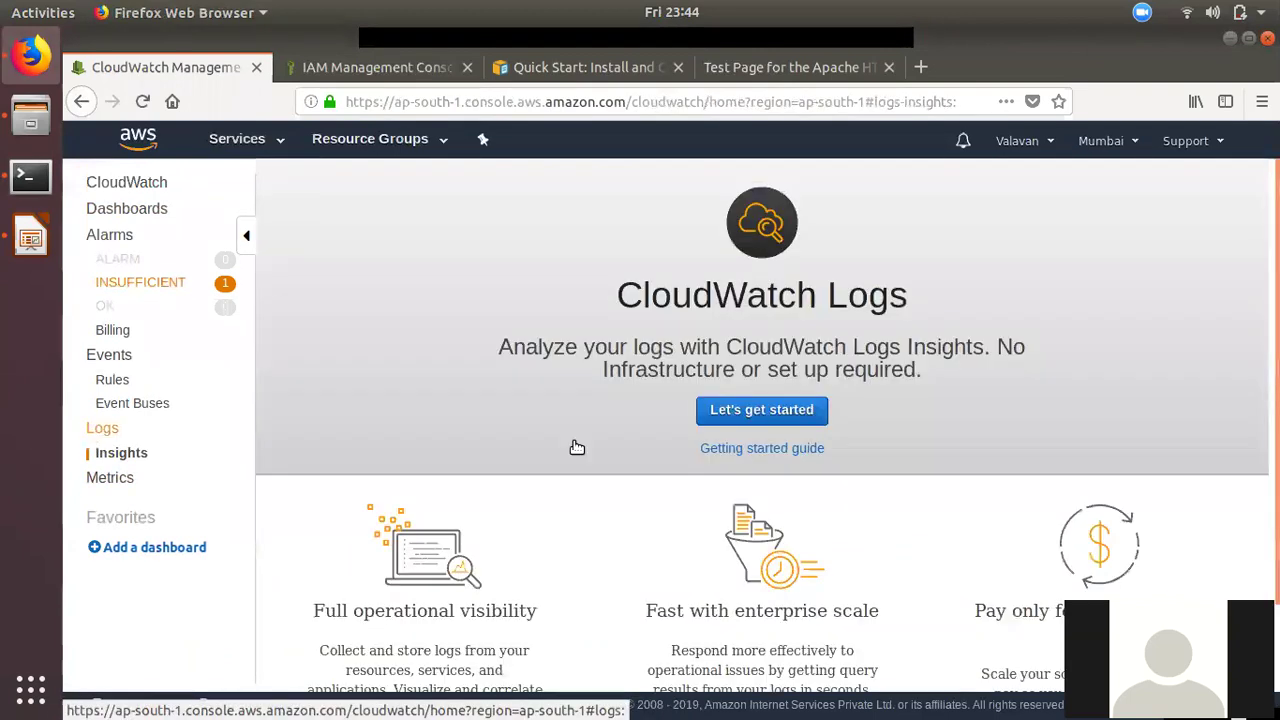
scroll(640, 455, down, 2)
scroll(646, 411, up, 2)
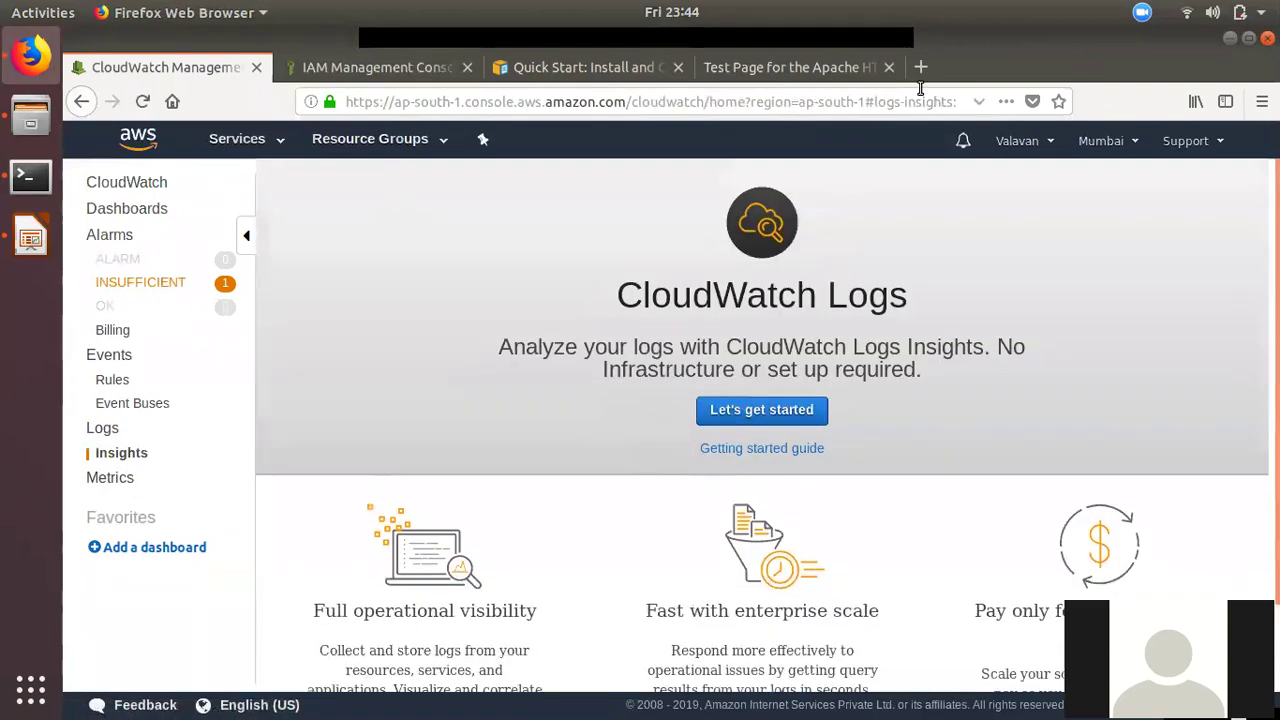
Reload the Apache test page and check the CloudWatch Logs page for new log groups.
click(761, 72)
click(720, 100)
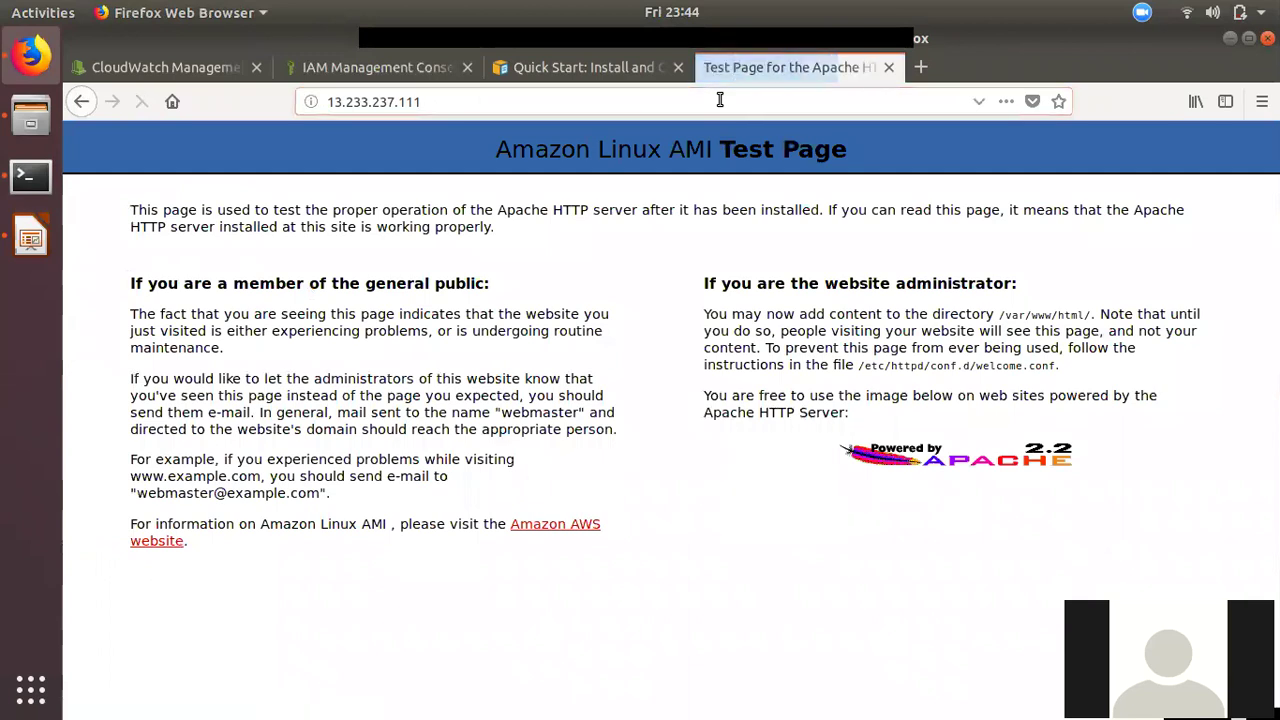
click(200, 76)
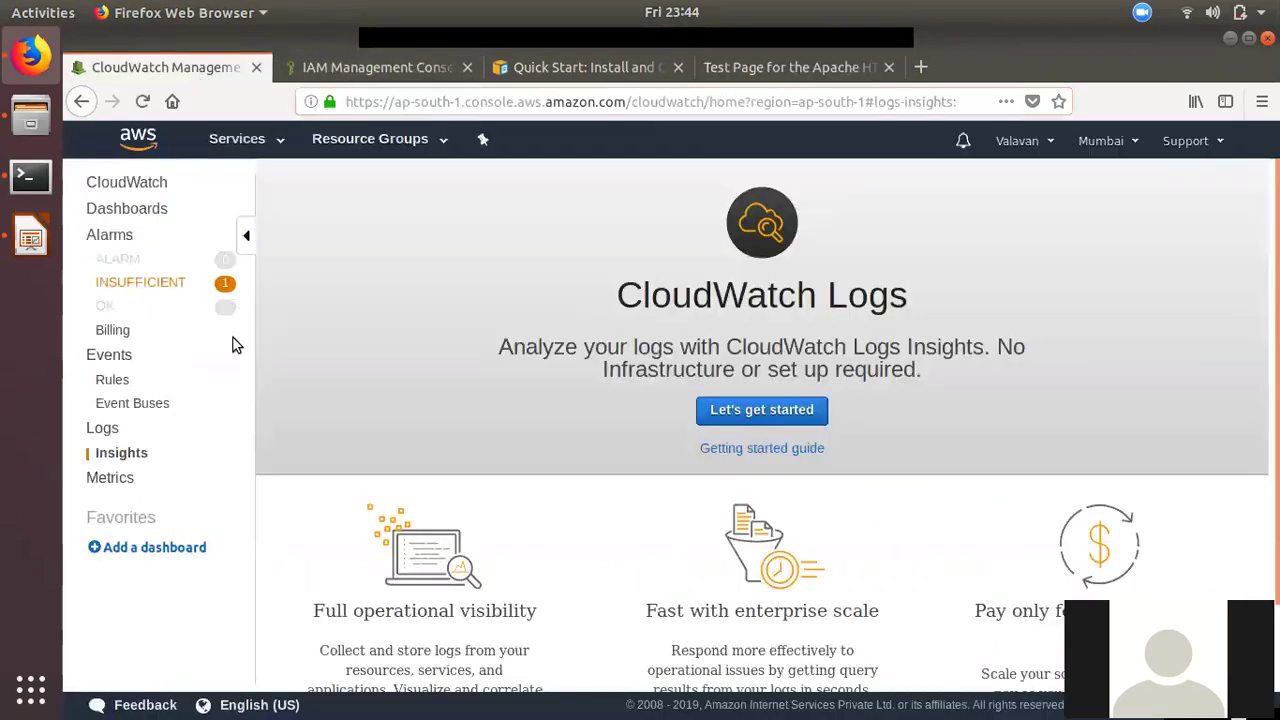
click(100, 428)
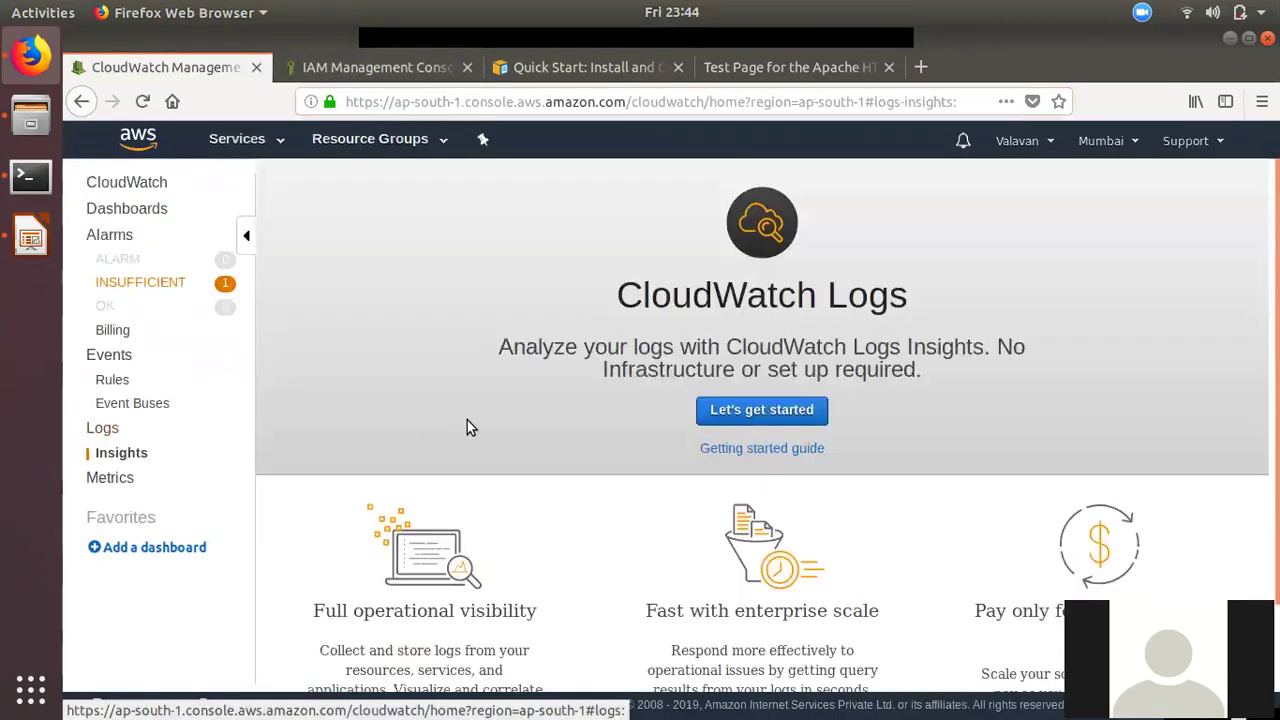
scroll(467, 420, down, 2)
scroll(1249, 229, up, 2)
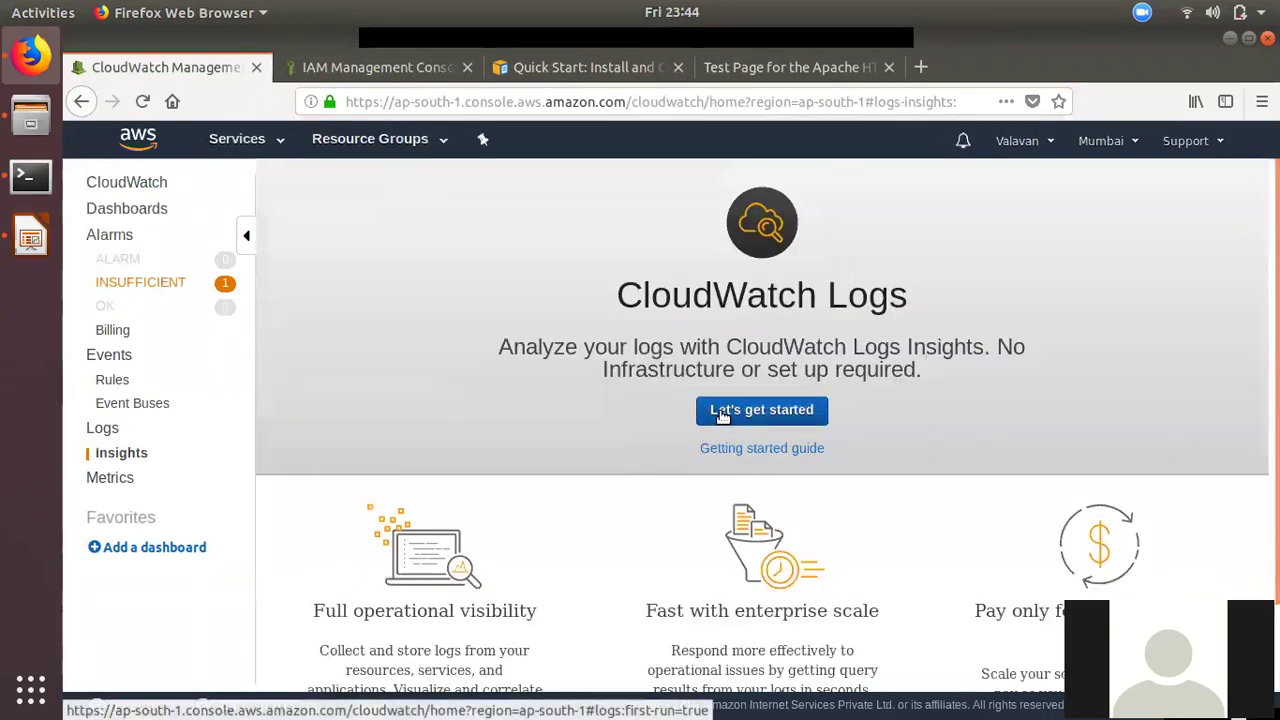
click(758, 419)
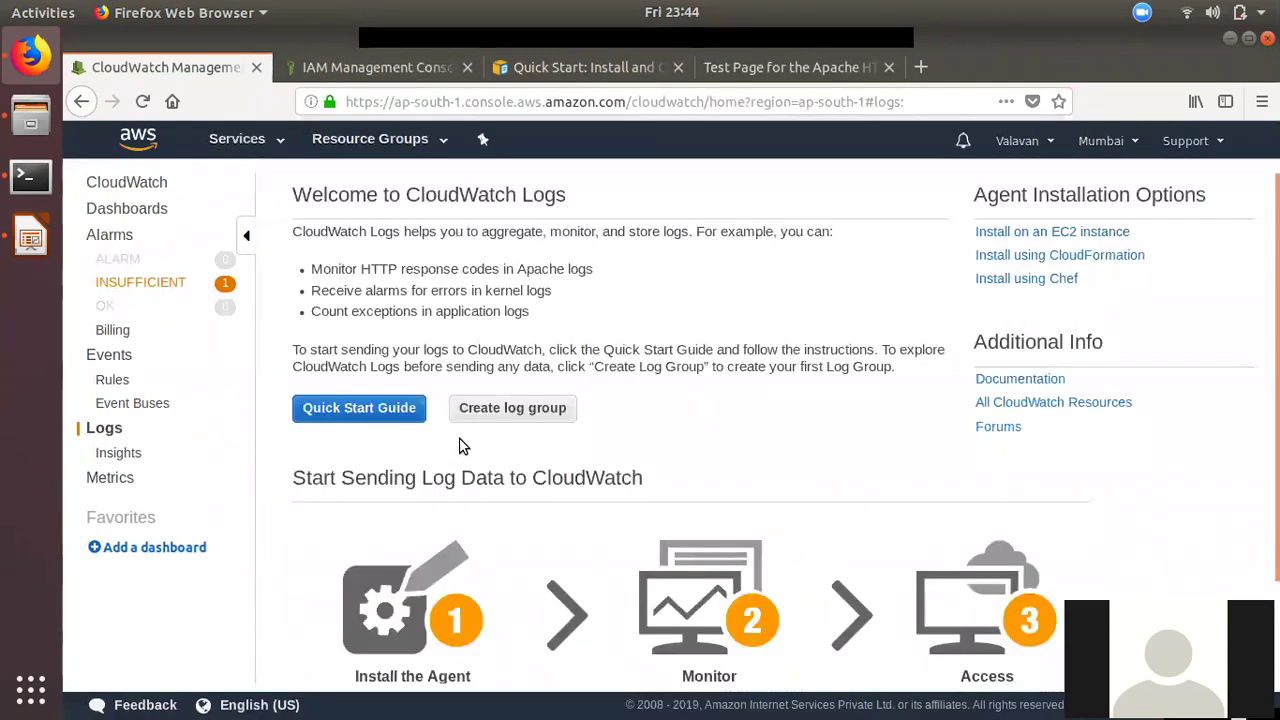
scroll(455, 471, down, 2)
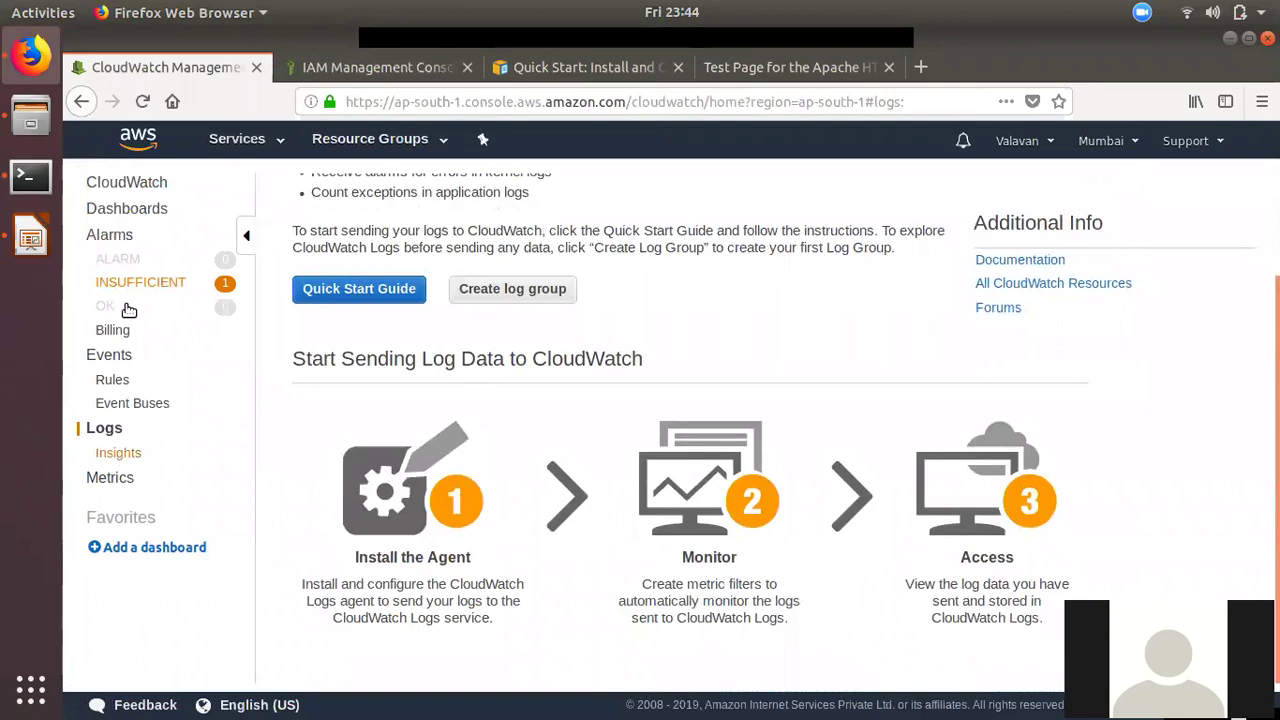
Switch to the Terminal and restart Apache with service httpd restart.
click(27, 180)
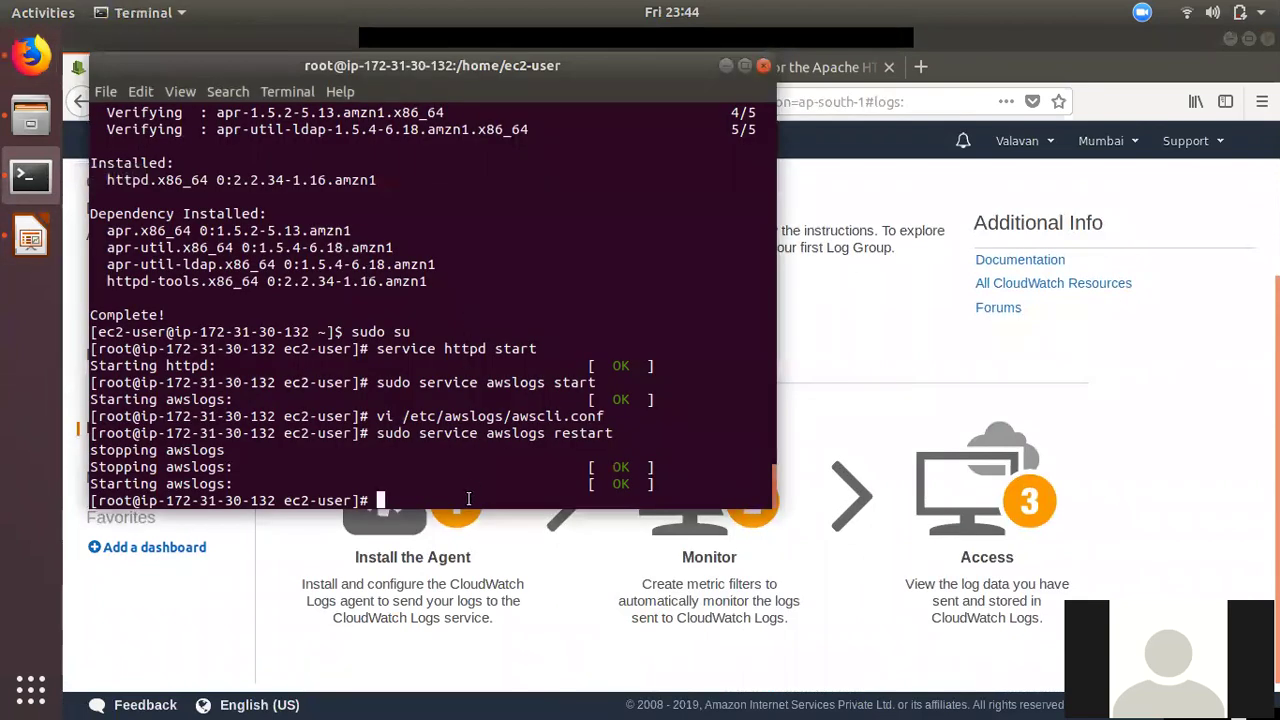
key(Up)
key(Up)
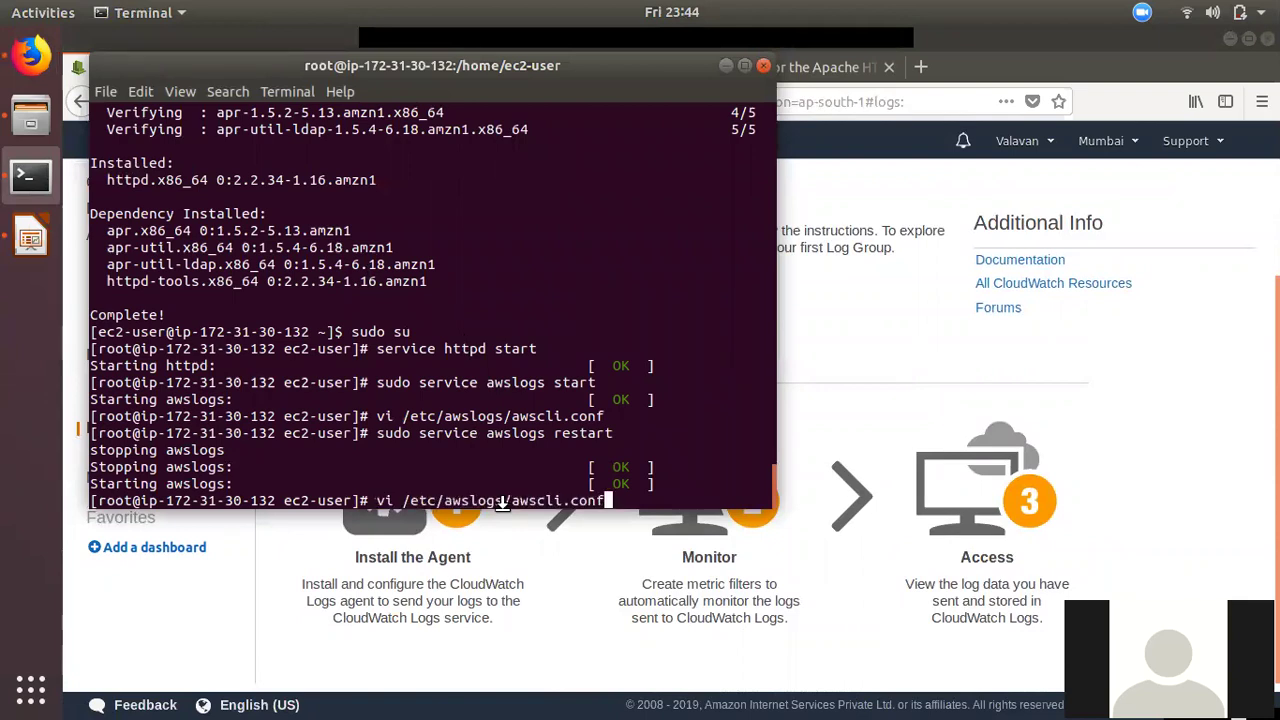
key(Up)
key(Up)
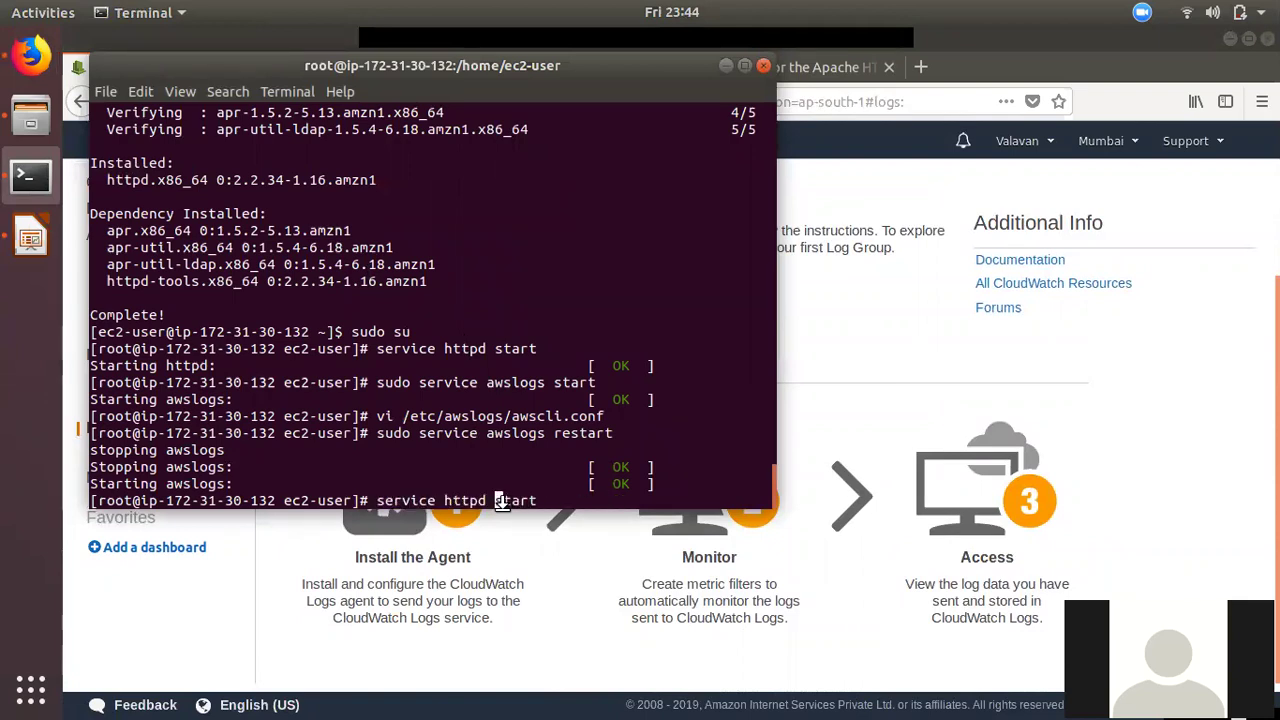
key(Left)
key(Left)
key(Left)
key(Left)
key(Left)
text(re)
key(Return)
Return to Firefox, reload the CloudWatch Logs page and open Insights to look for the Apache logs.
click(1016, 478)
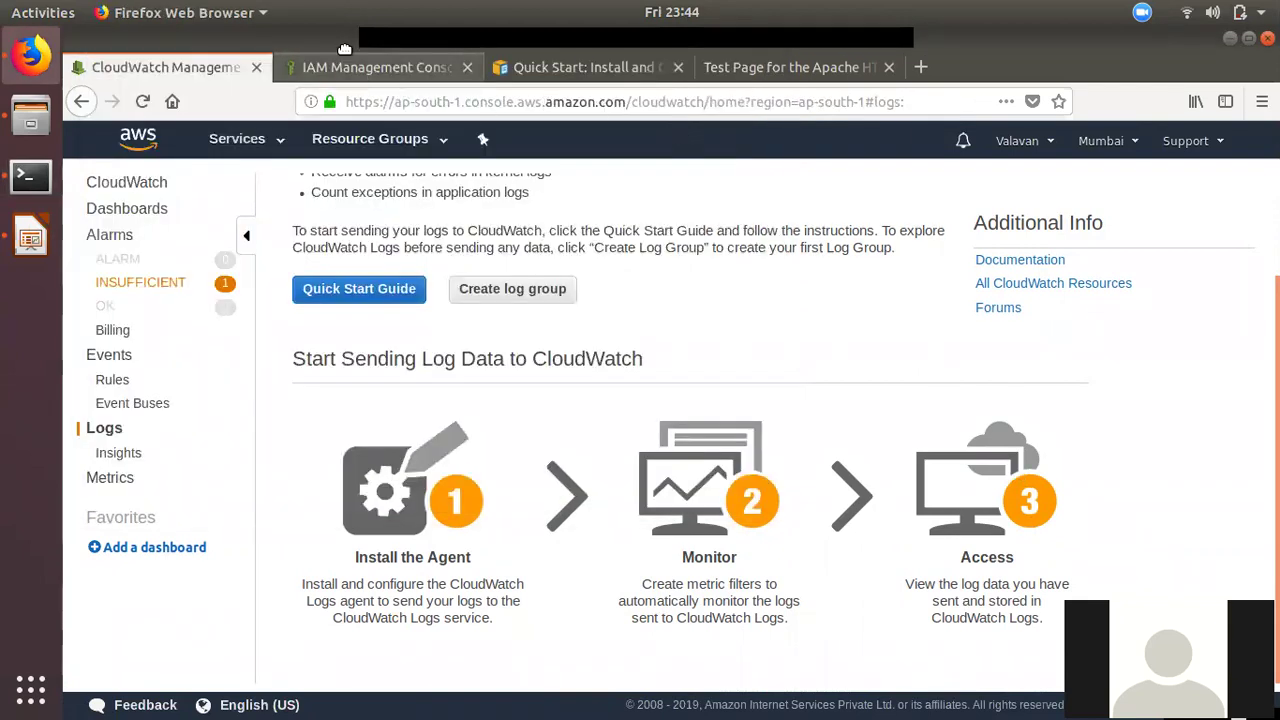
click(372, 70)
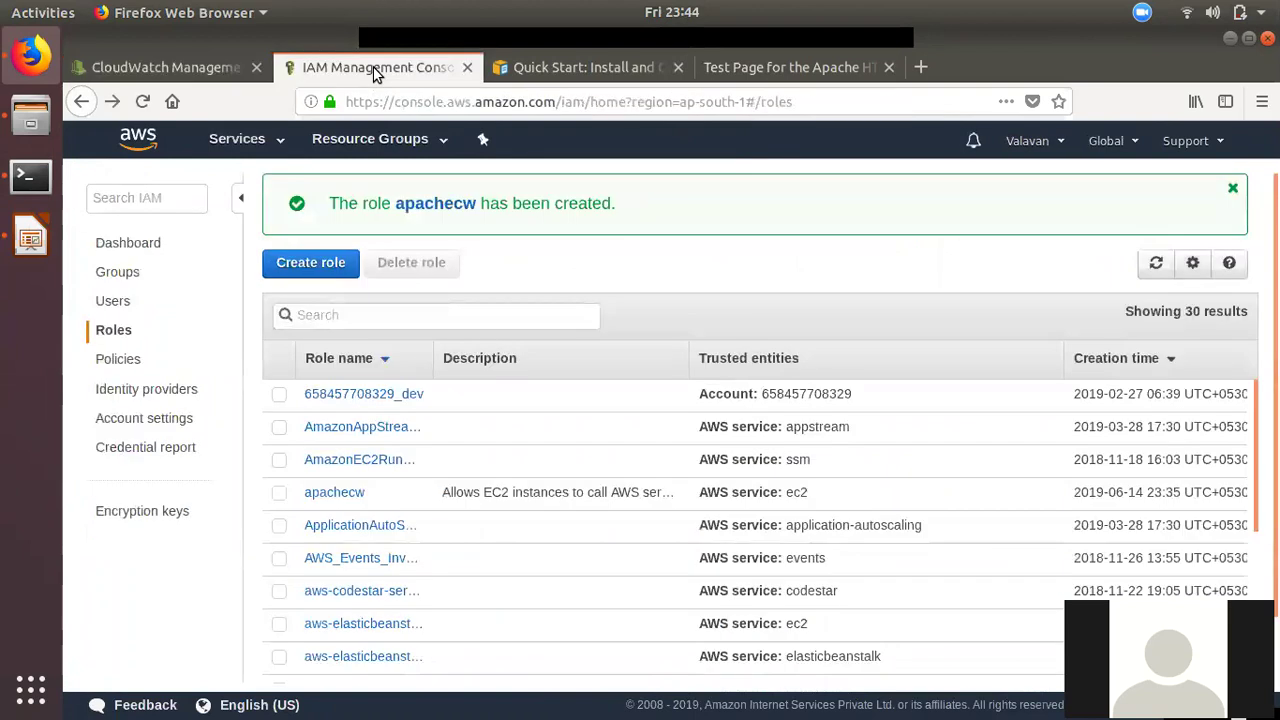
click(580, 67)
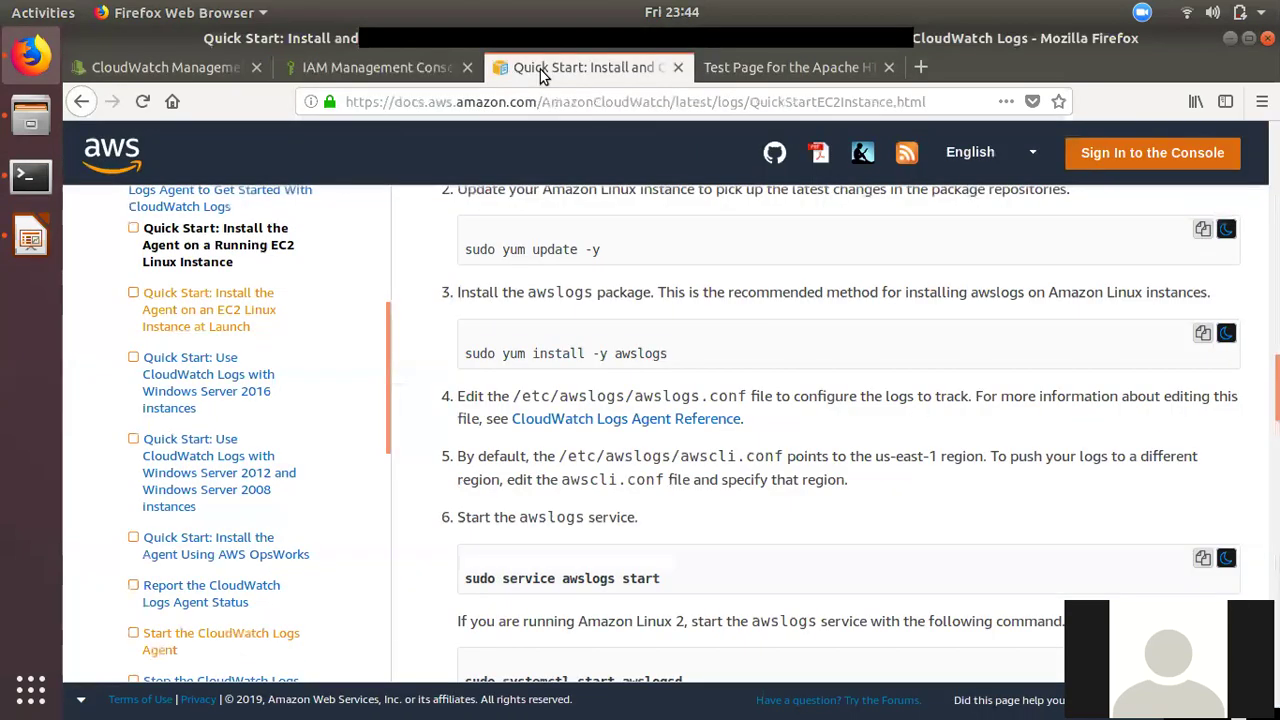
click(145, 68)
click(142, 101)
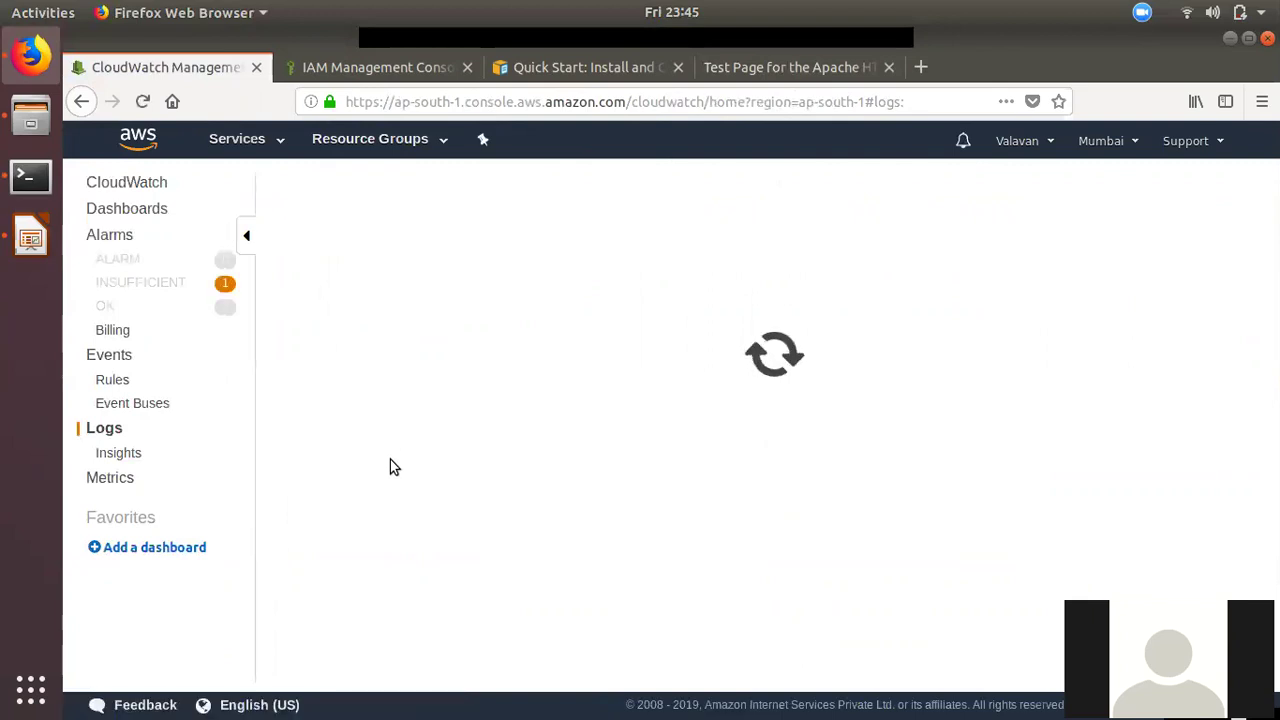
click(110, 456)
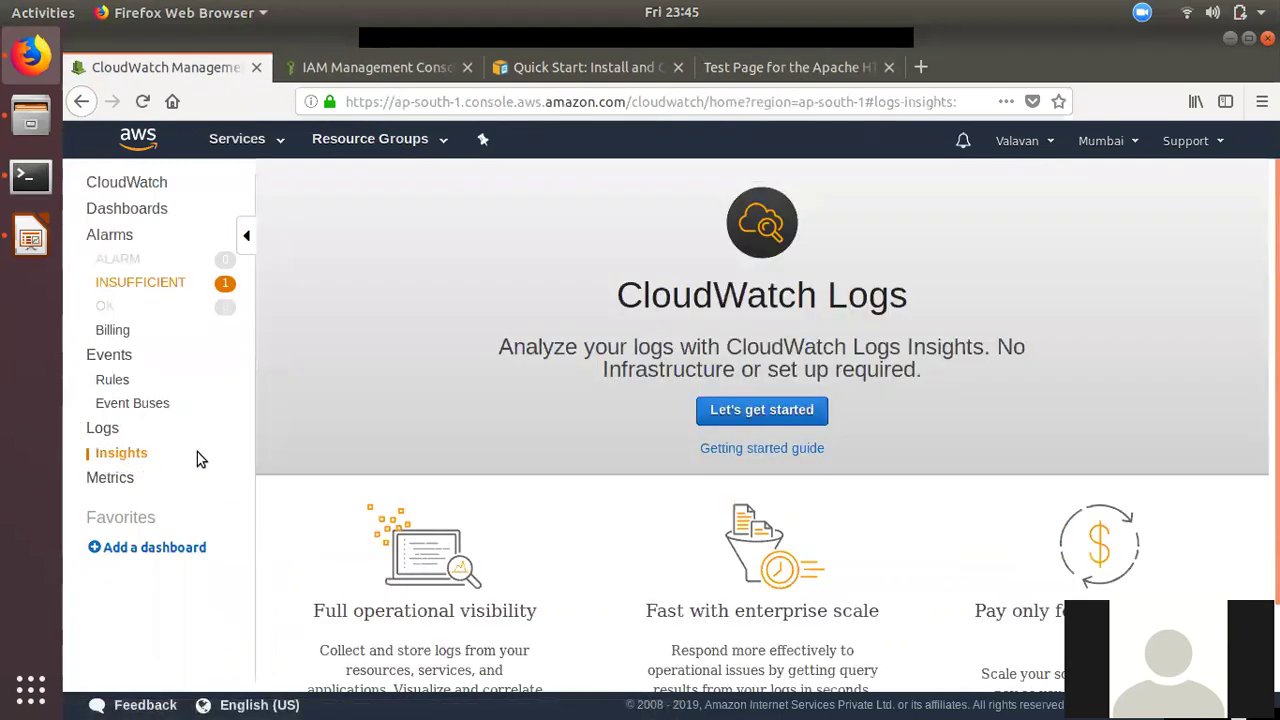
Recheck the CloudWatch Logs and Insights sections for the Apache log groups.
click(104, 428)
click(152, 452)
scroll(272, 469, down, 2)
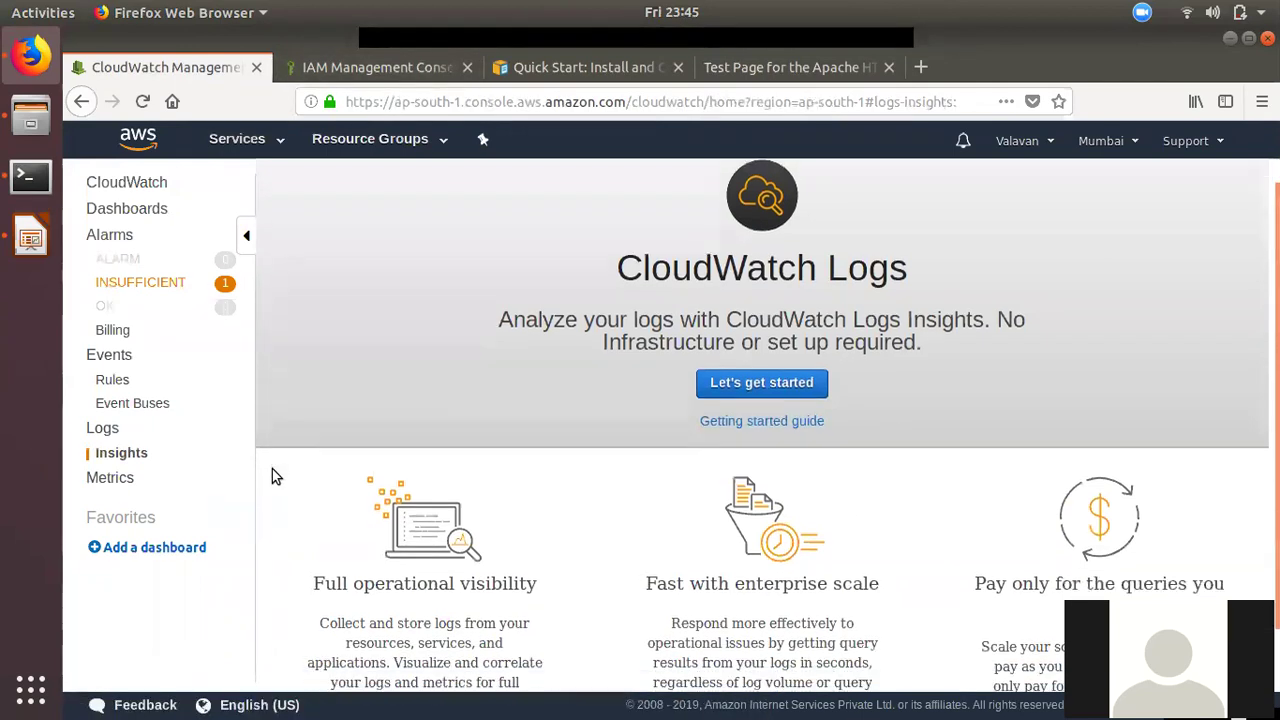
click(102, 428)
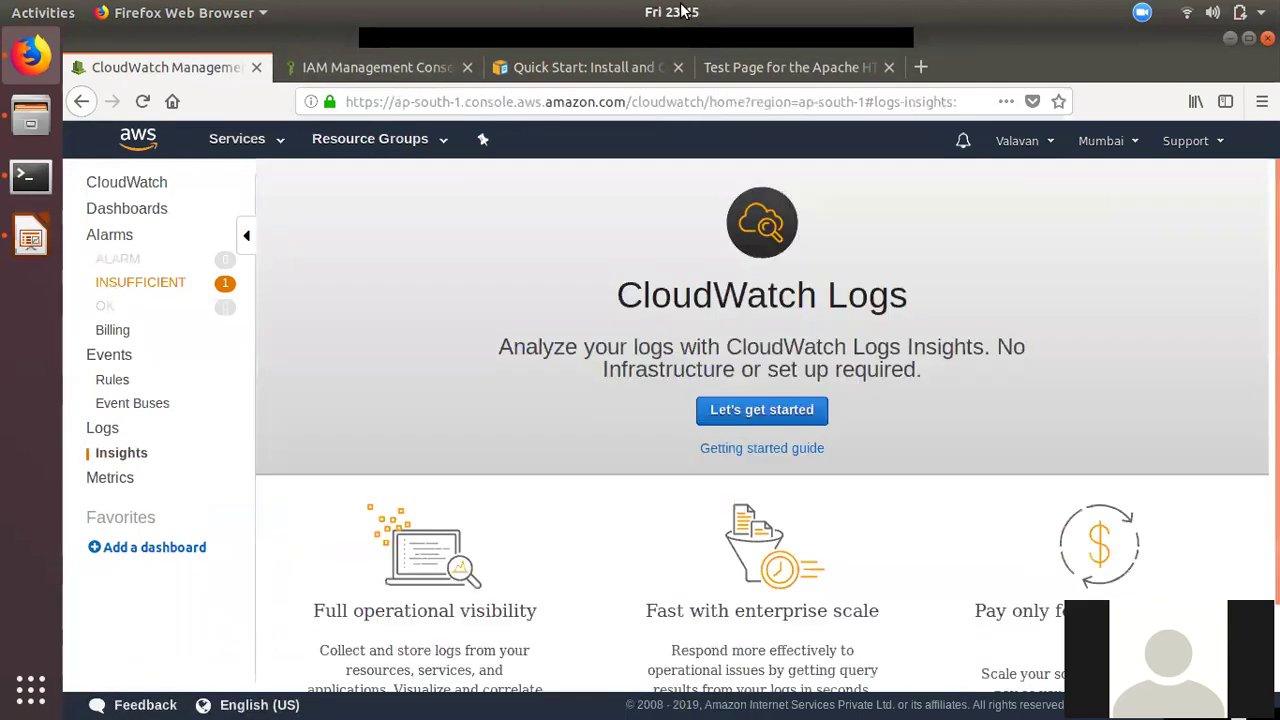
click(1142, 12)
click(800, 12)
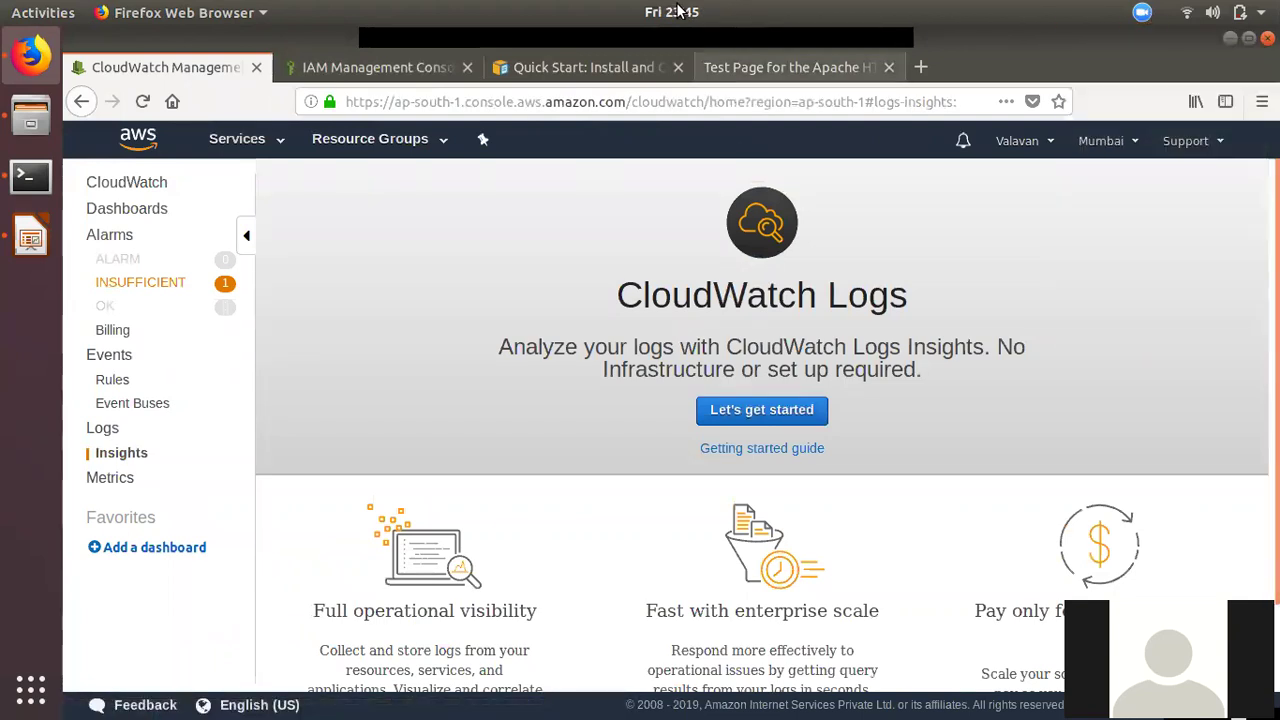
click(664, 12)
click(710, 12)
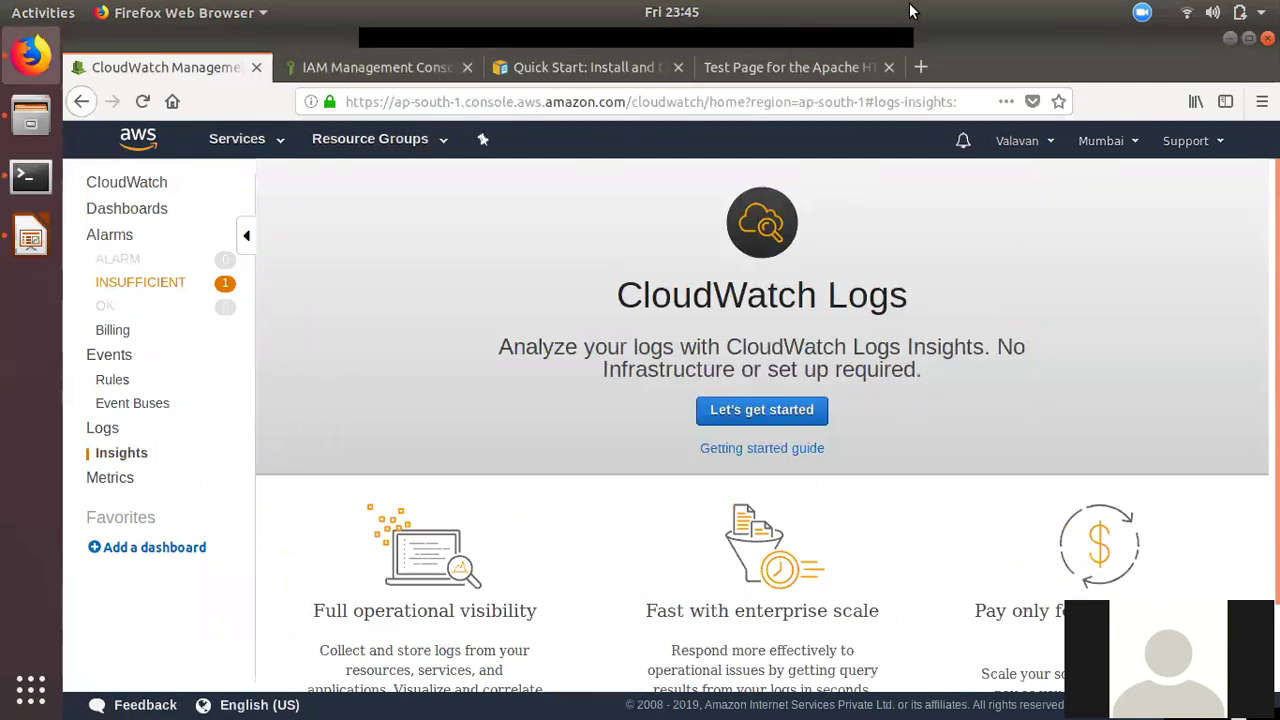
View the Apache test page again and return to the CloudWatch Insights page.
click(796, 68)
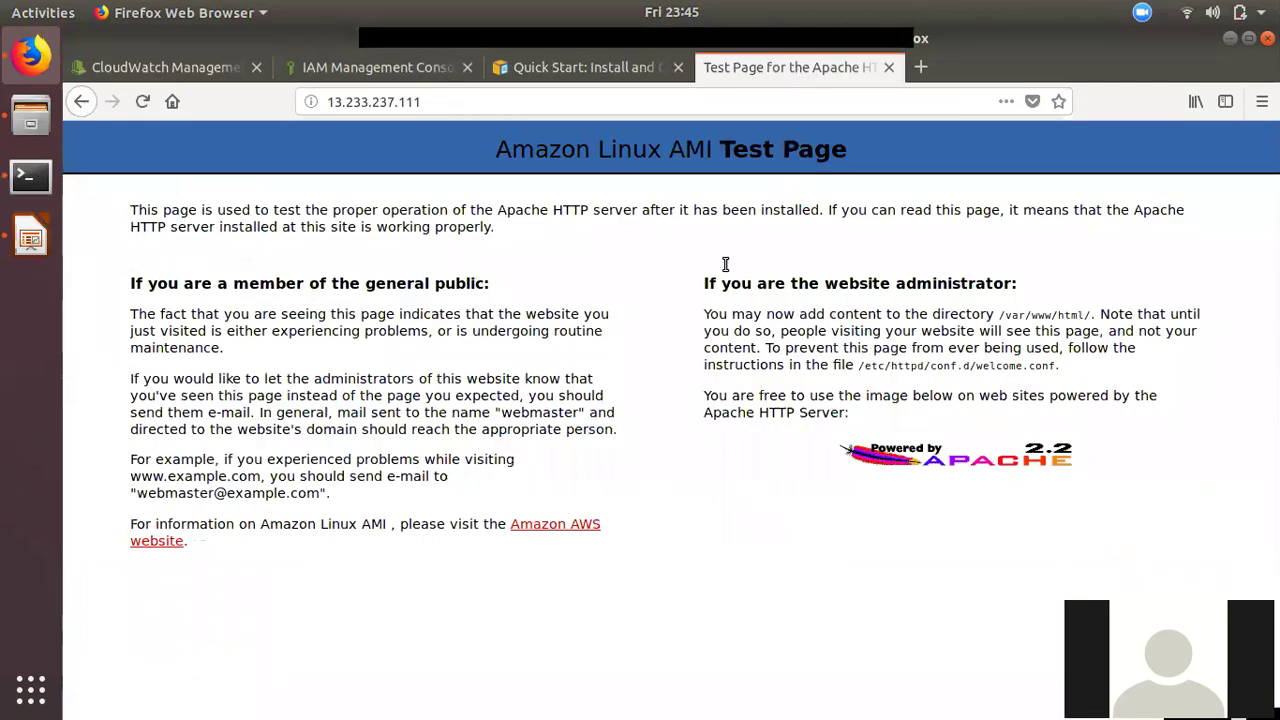
click(236, 80)
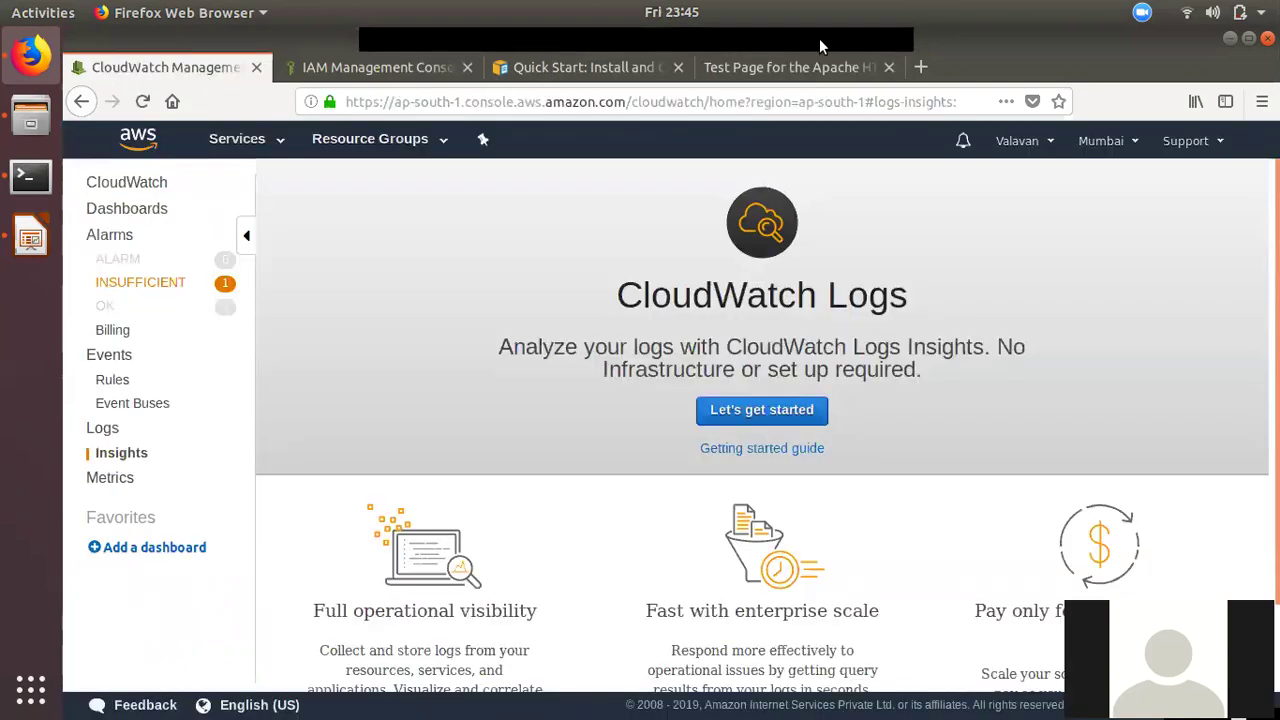
click(890, 70)
click(888, 139)
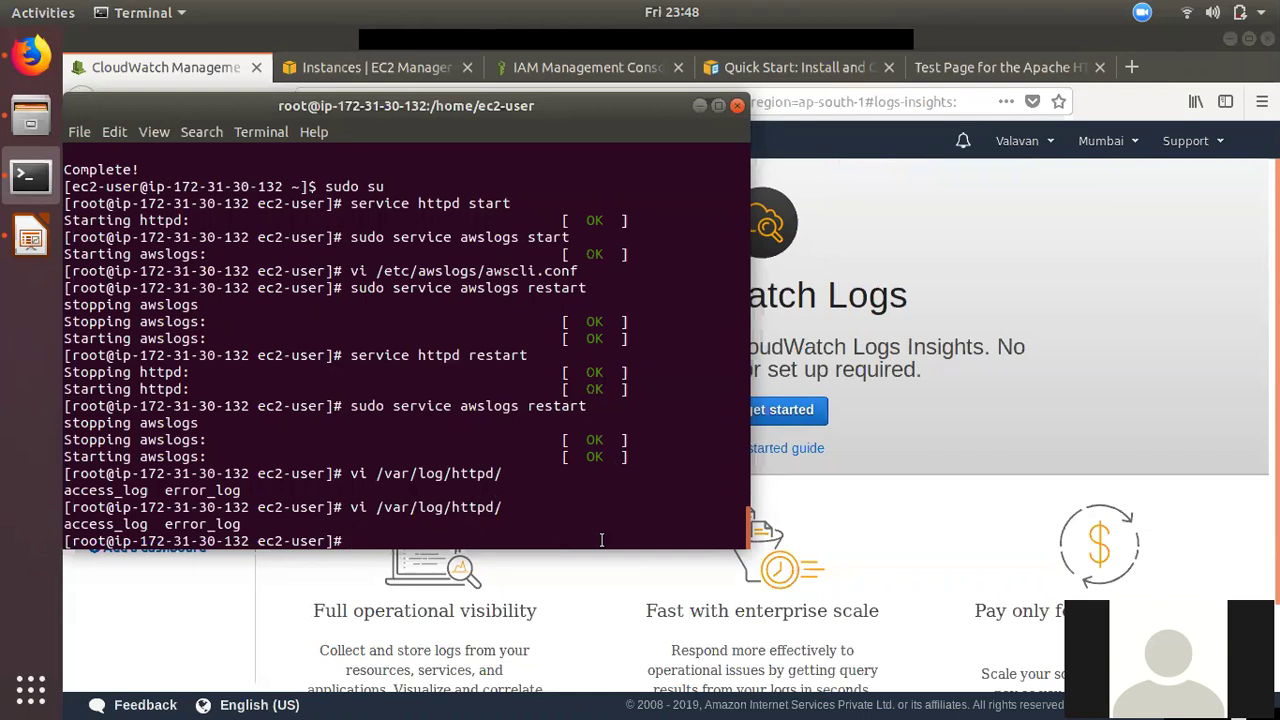
key(Up)
key(Up)
key(Up)
key(Up)
key(Up)
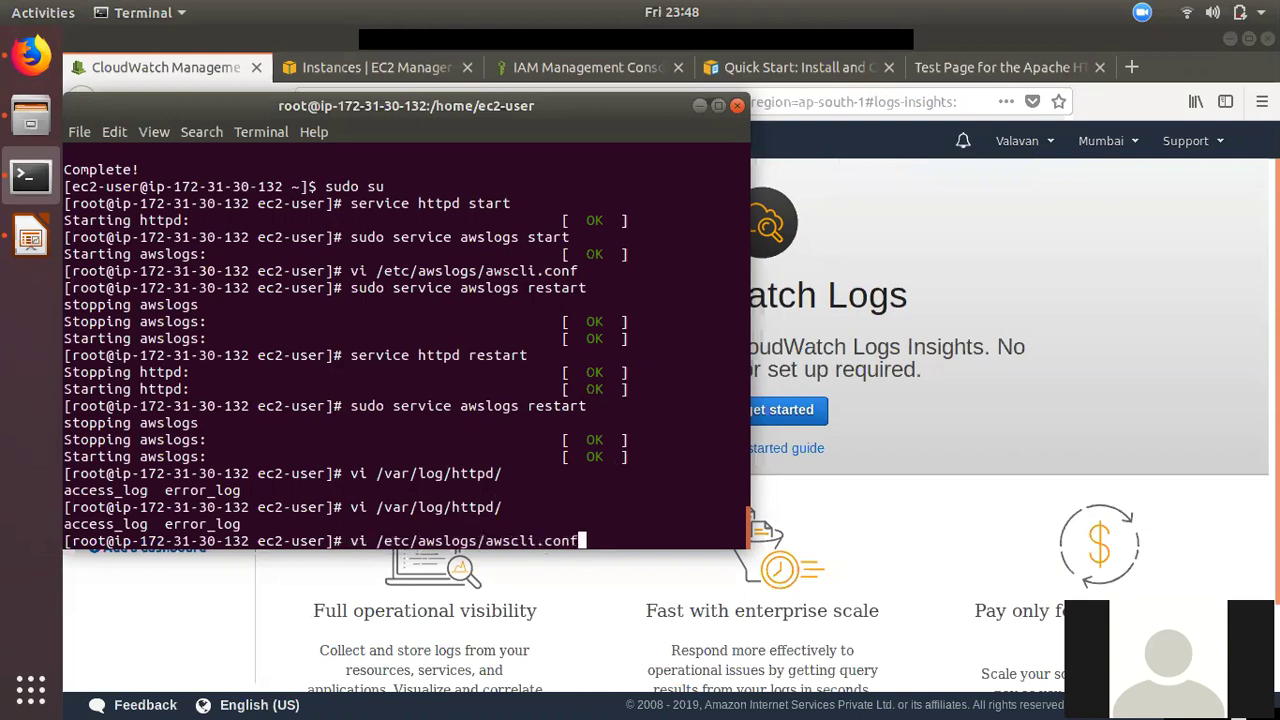
key(Up)
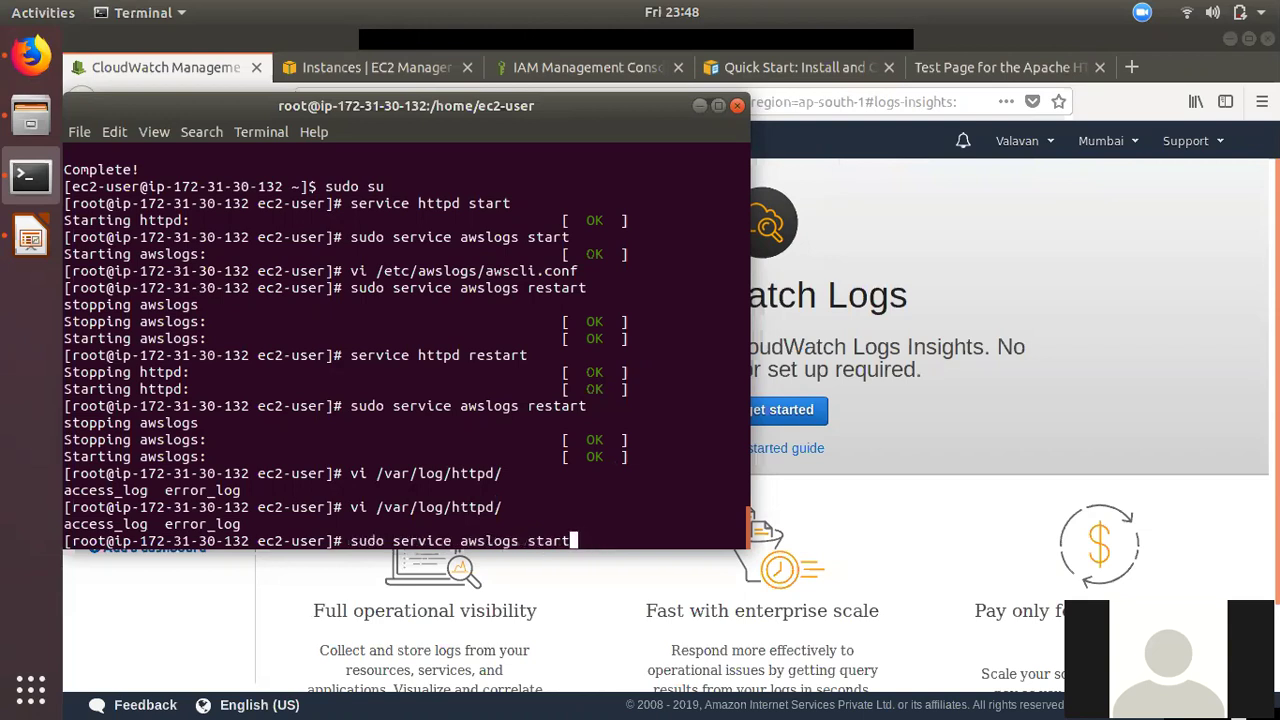
key(Up)
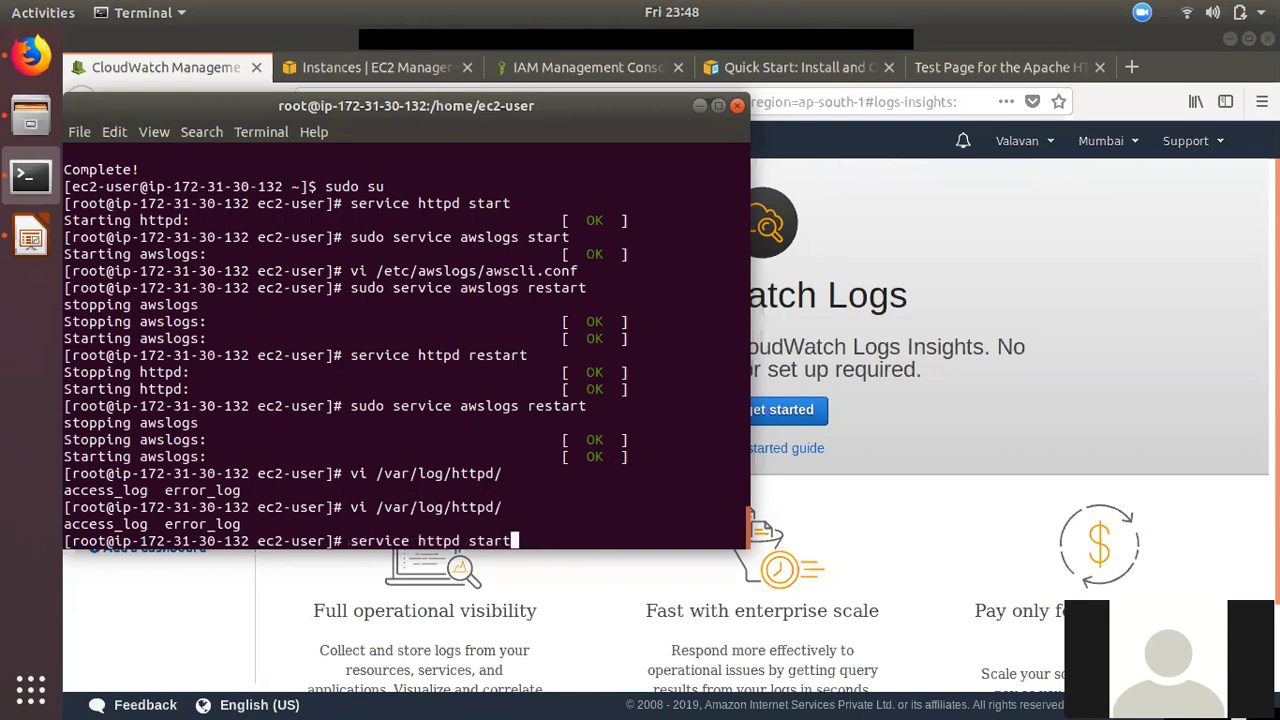
key(BackSpace)
key(BackSpace)
key(BackSpace)
key(BackSpace)
key(BackSpace)
key(BackSpace)
key(BackSpace)
key(BackSpace)
key(BackSpace)
key(BackSpace)
key(BackSpace)
key(BackSpace)
key(BackSpace)
key(BackSpace)
key(BackSpace)
key(BackSpace)
key(BackSpace)
key(BackSpace)
key(BackSpace)
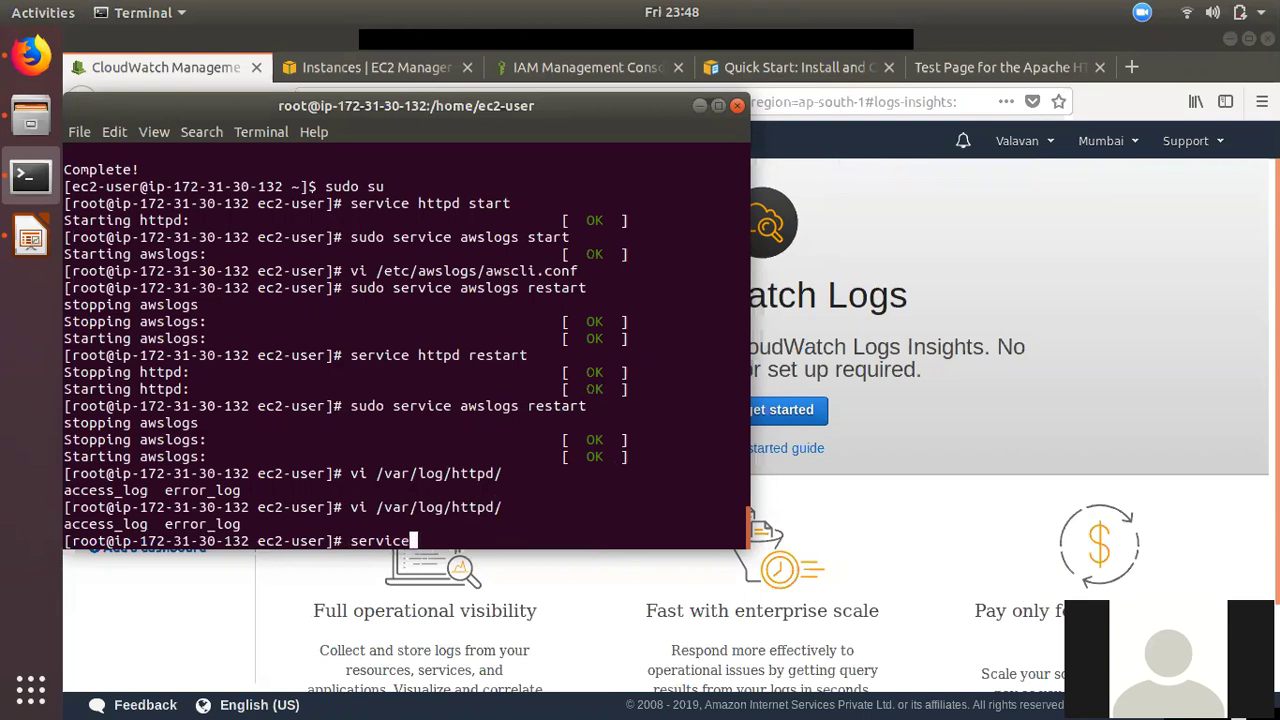
Open the agent configuration file /etc/awslogs/awslogs.conf in vi.
text(vi /etc/awslogs/)
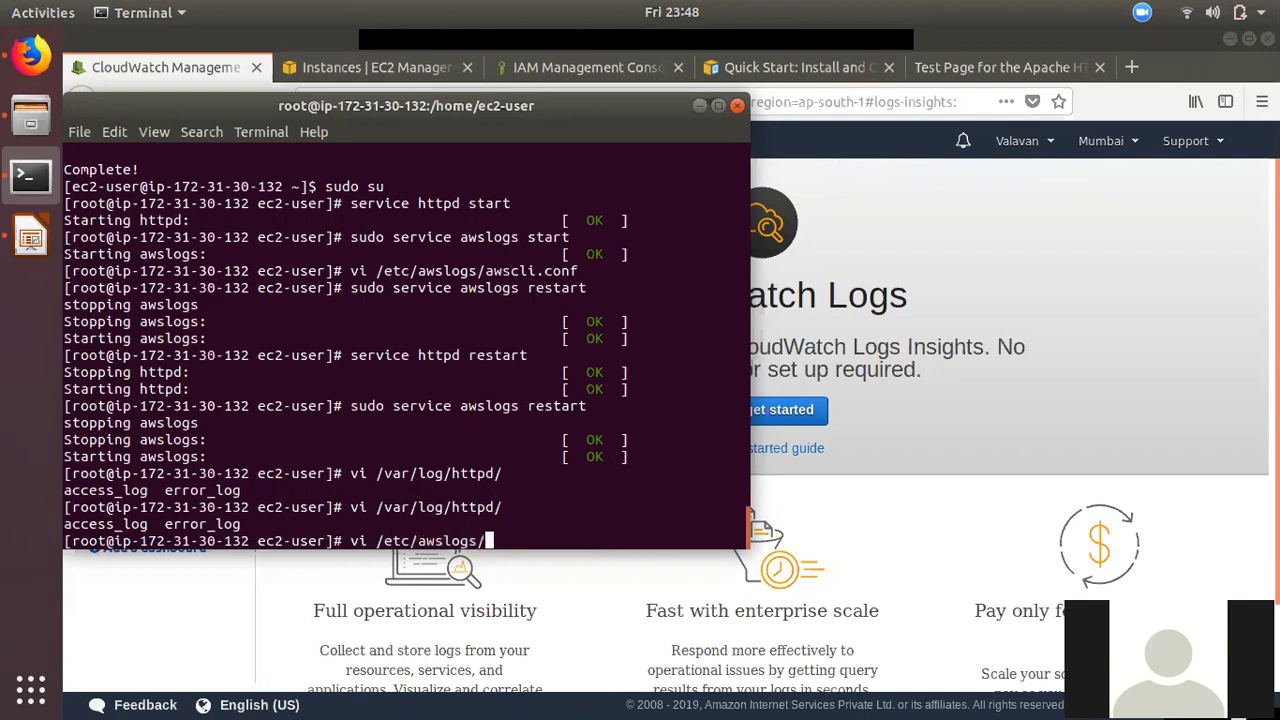
key(Tab)
key(Tab)
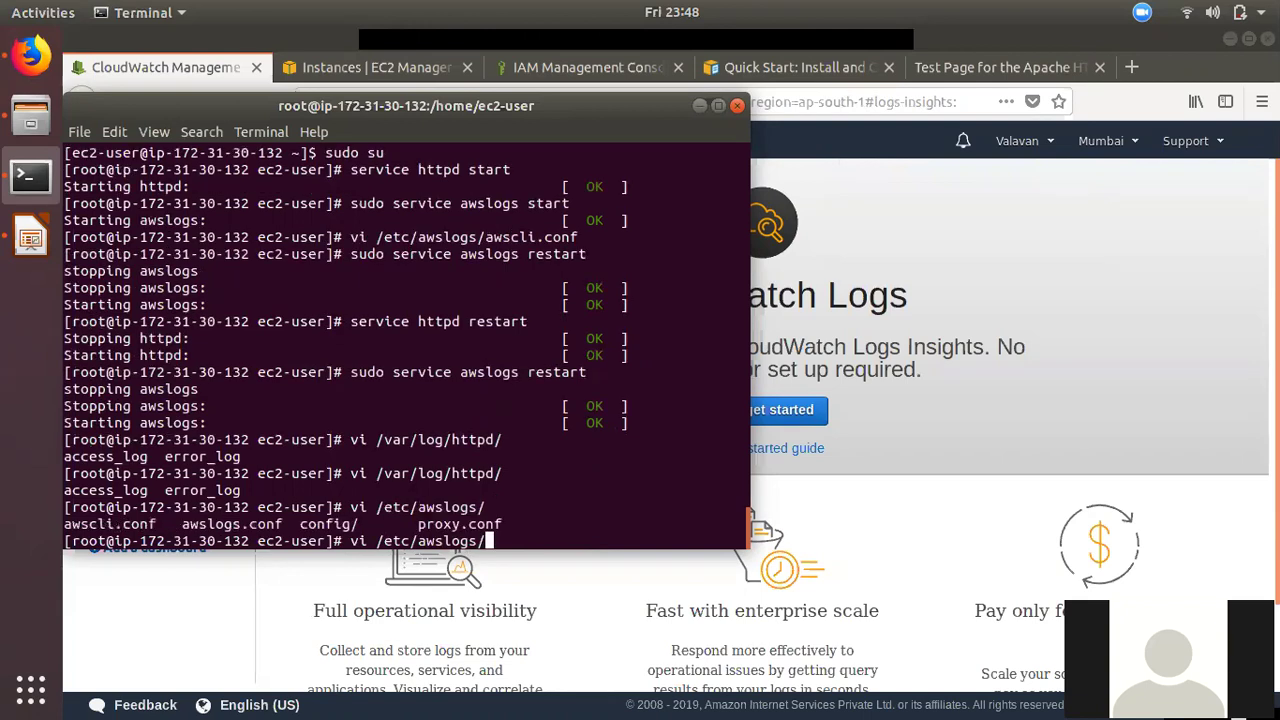
text(awsl)
key(Tab)
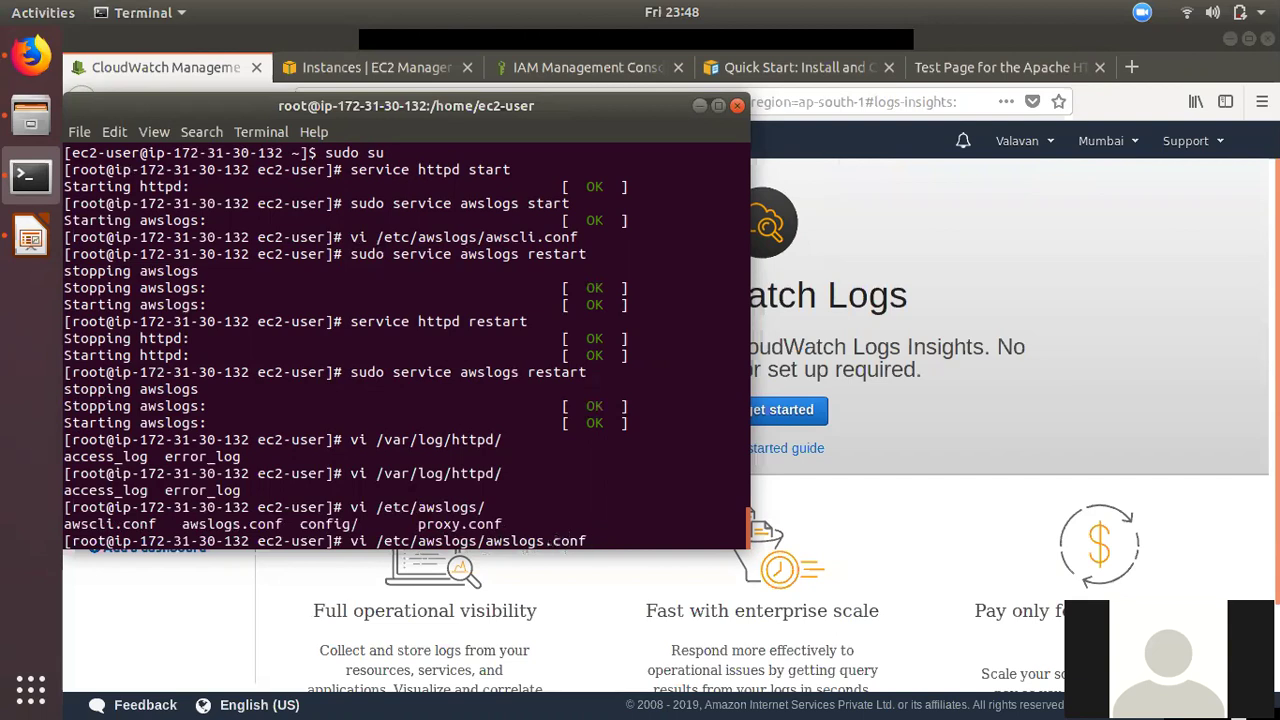
key(Return)
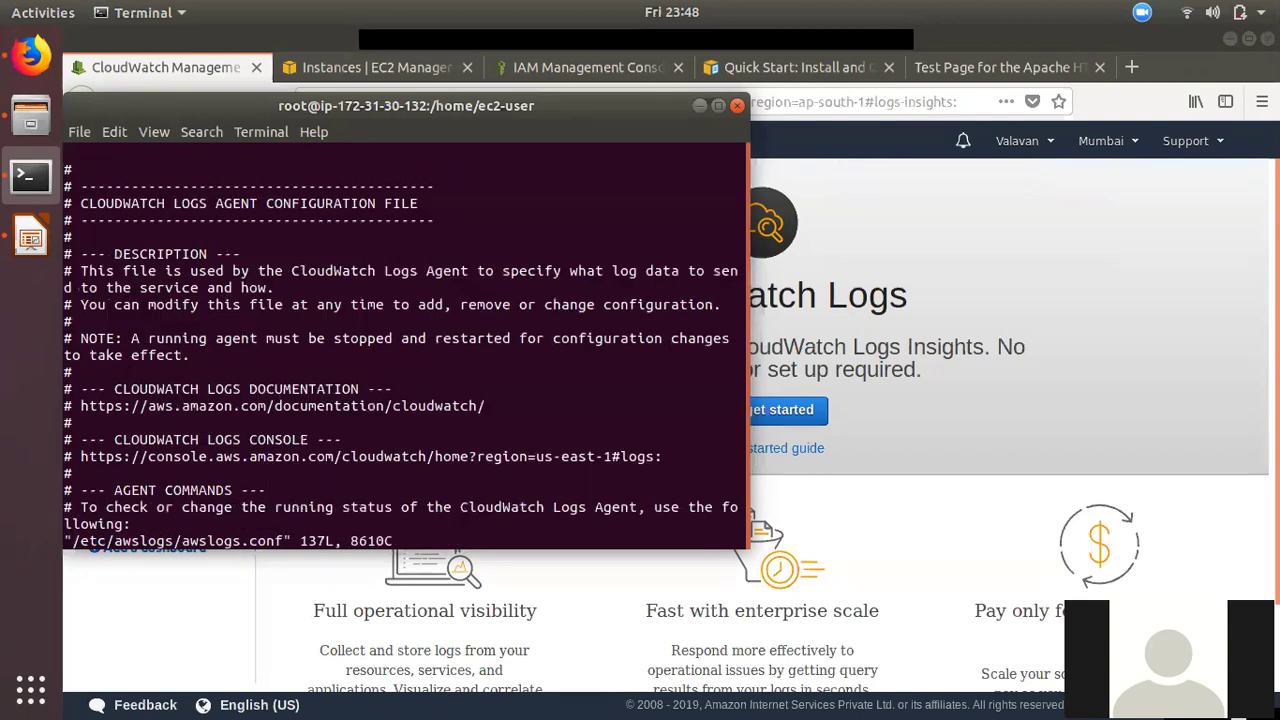
Change the Apache access log section header in awslogs.conf to [/var/log/httpd/access_log].
key(Down)
key(Down)
key(Down)
key(Down)
key(Down)
key(Down)
key(Down)
key(Down)
key(Down)
key(Down)
key(Down)
key(Down)
key(Down)
key(Down)
key(Down)
key(Down)
key(Down)
key(Down)
key(Down)
key(Down)
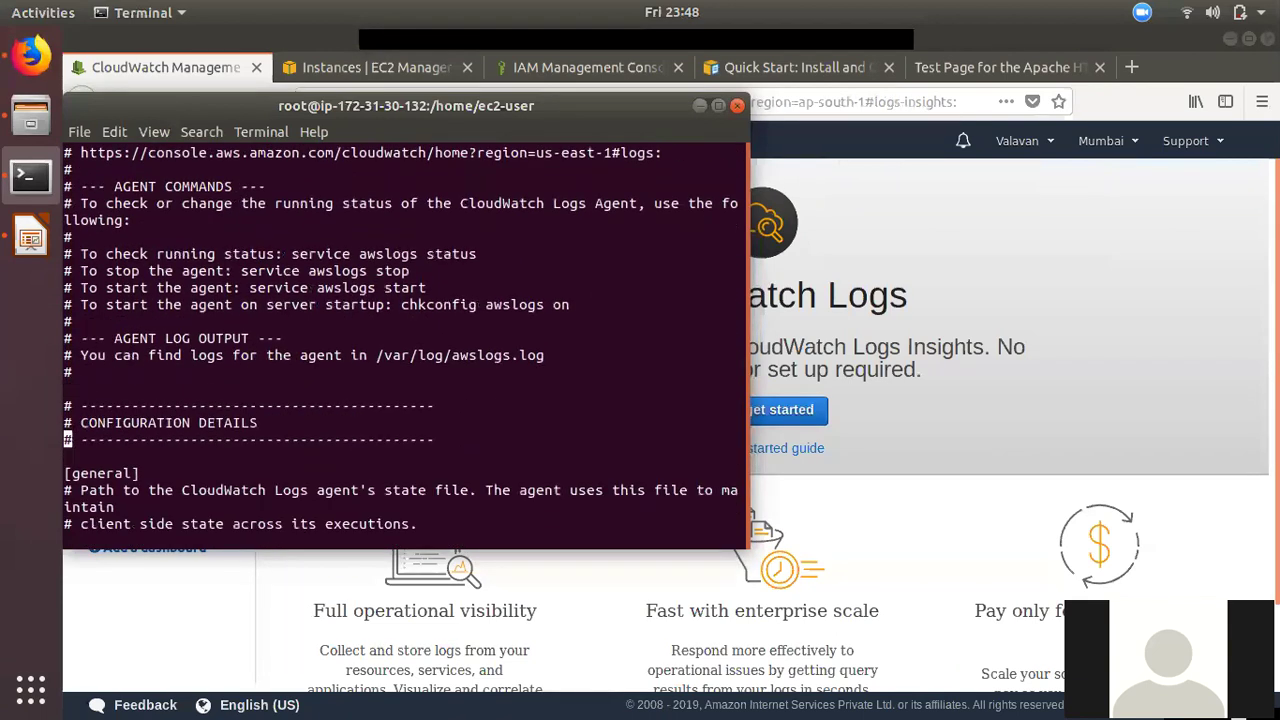
key(Down)
key(Down)
key(Down)
key(Down)
key(Down)
key(Down)
key(Down)
key(Down)
key(Down)
key(Down)
key(Down)
key(Down)
key(Down)
key(Down)
key(Down)
key(Down)
key(Down)
key(Down)
key(Down)
key(Down)
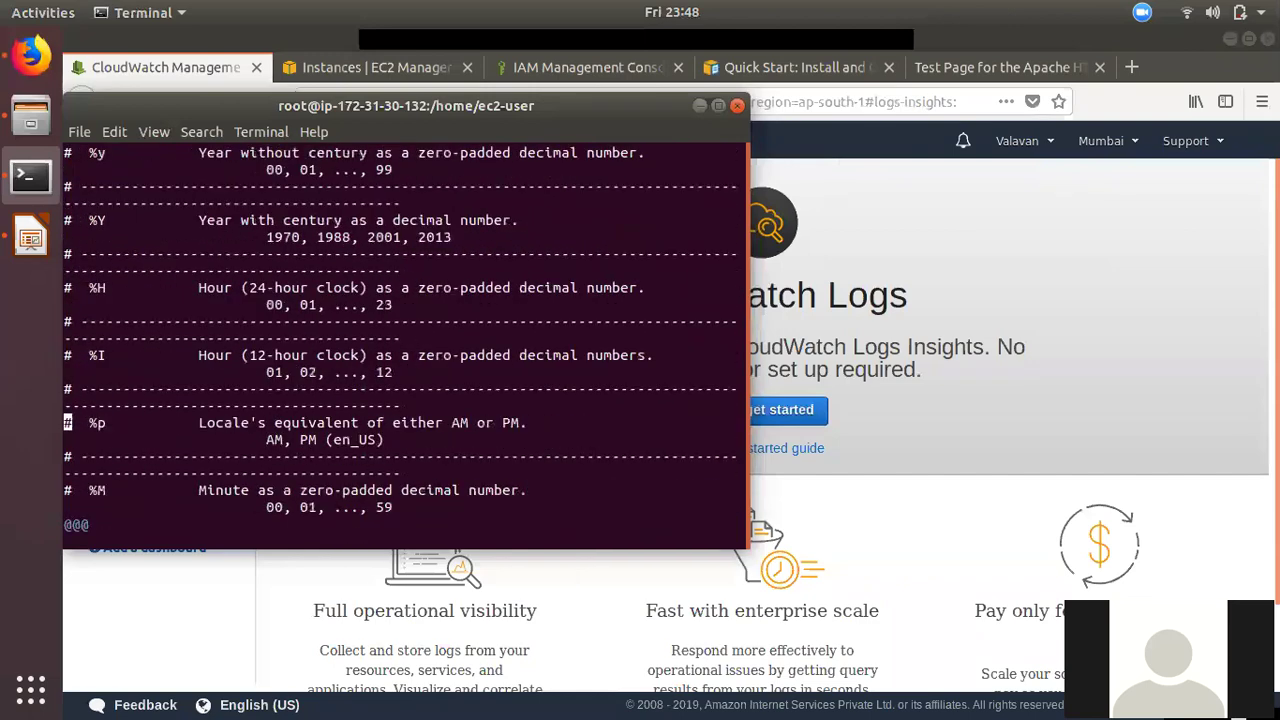
key(Down)
key(Down)
key(Down)
key(Down)
key(Down)
key(Down)
key(Down)
key(Down)
key(Down)
key(Down)
key(Down)
key(Down)
key(Down)
key(Down)
key(Down)
key(Down)
key(Down)
key(Down)
key(Down)
key(Down)
key(Up)
key(Up)
key(Up)
key(Up)
key(Up)
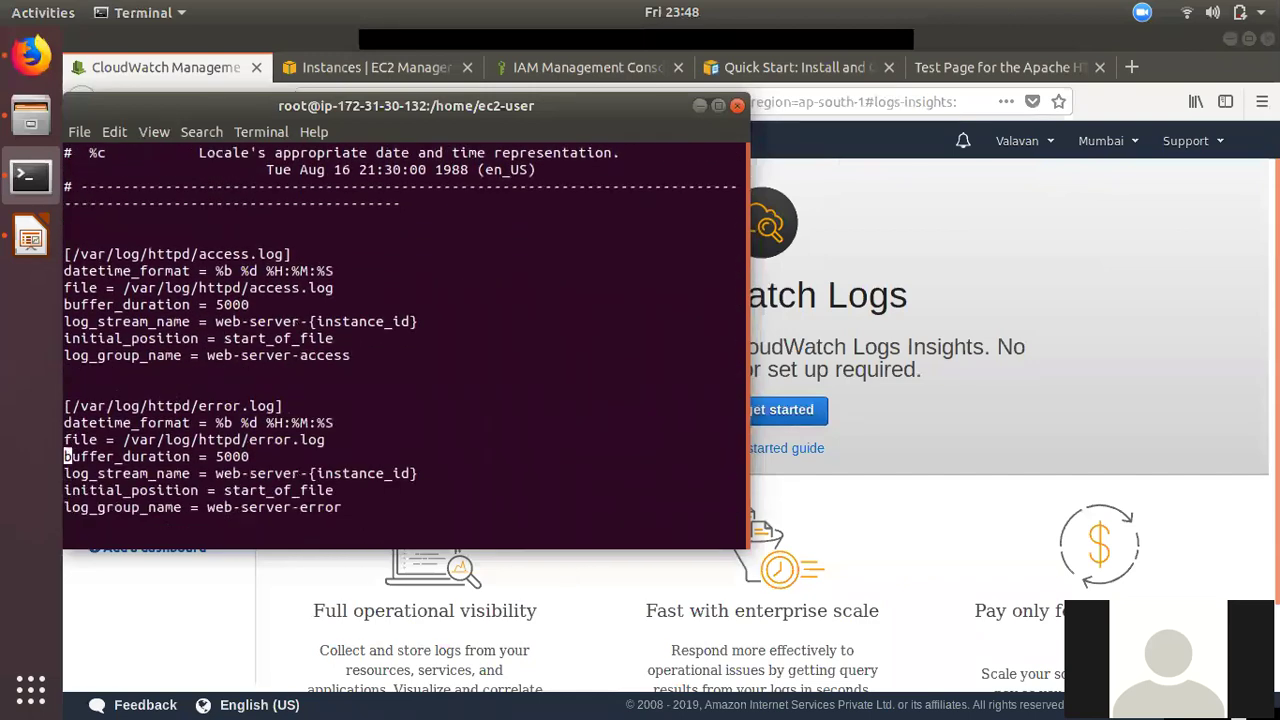
key(Up)
key(Up)
key(Up)
key(Up)
key(Up)
key(Up)
key(Up)
key(Up)
key(Up)
key(Up)
key(Up)
key(Up)
key(Up)
key(Down)
key(Down)
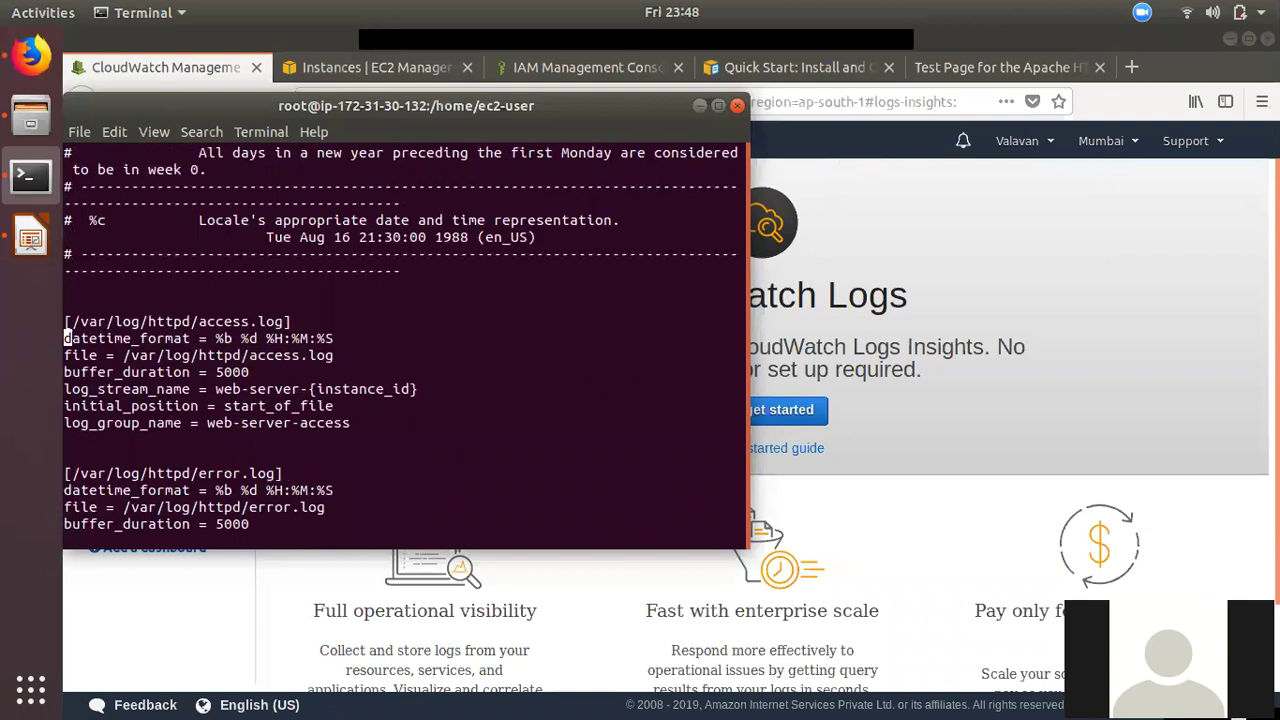
key(Right)
key(Right)
key(Right)
key(Right)
key(Right)
key(Right)
key(Right)
key(Right)
key(Right)
key(Right)
key(Right)
key(Right)
key(Right)
key(Right)
key(Right)
key(Right)
key(x)
key(i)
key(Right)
key(Right)
key(Right)
key(Right)
key(Right)
key(Right)
key(Right)
key(Right)
key(Right)
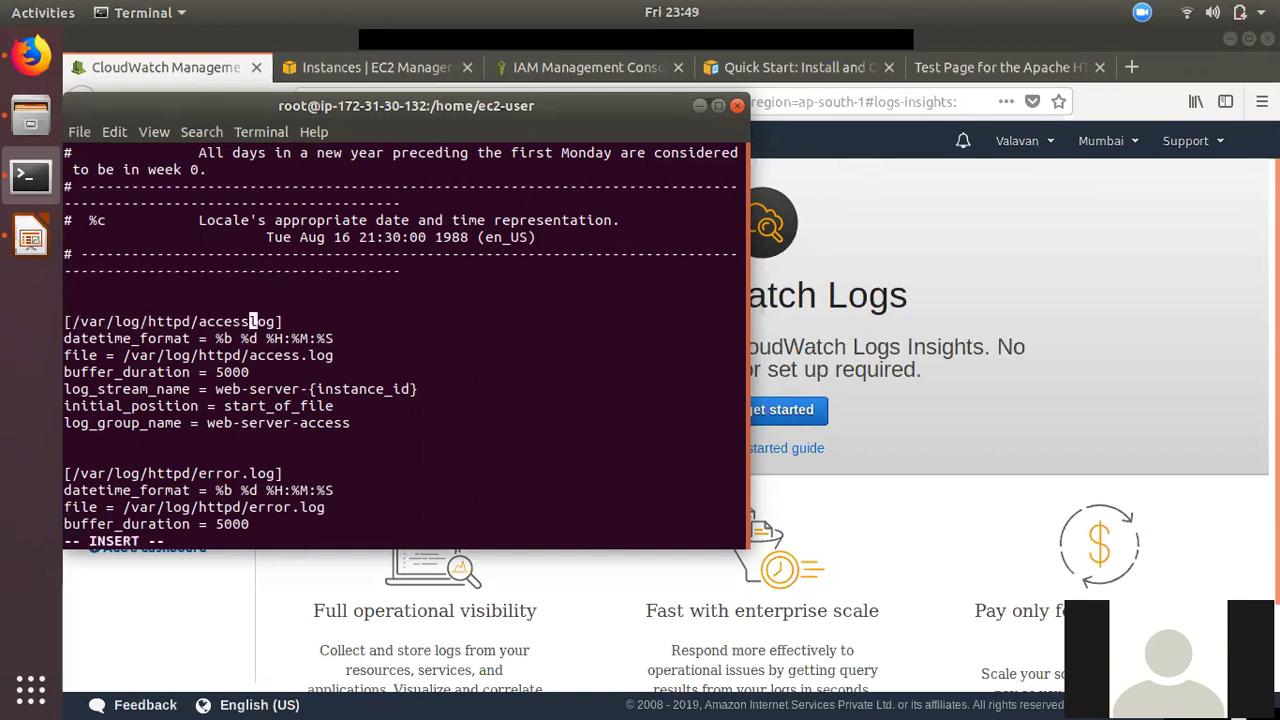
text(_)
Set the file path in the access log section to /var/log/httpd/access_log.
key(Down)
key(Down)
key(Down)
key(Up)
key(Up)
key(Right)
key(Right)
key(Right)
key(Right)
key(Right)
key(Delete)
text(_)
Change the Apache error log section header to [/var/log/httpd/error_log].
key(Up)
key(Down)
key(Down)
key(Down)
key(Down)
key(Down)
key(Down)
key(Down)
key(Down)
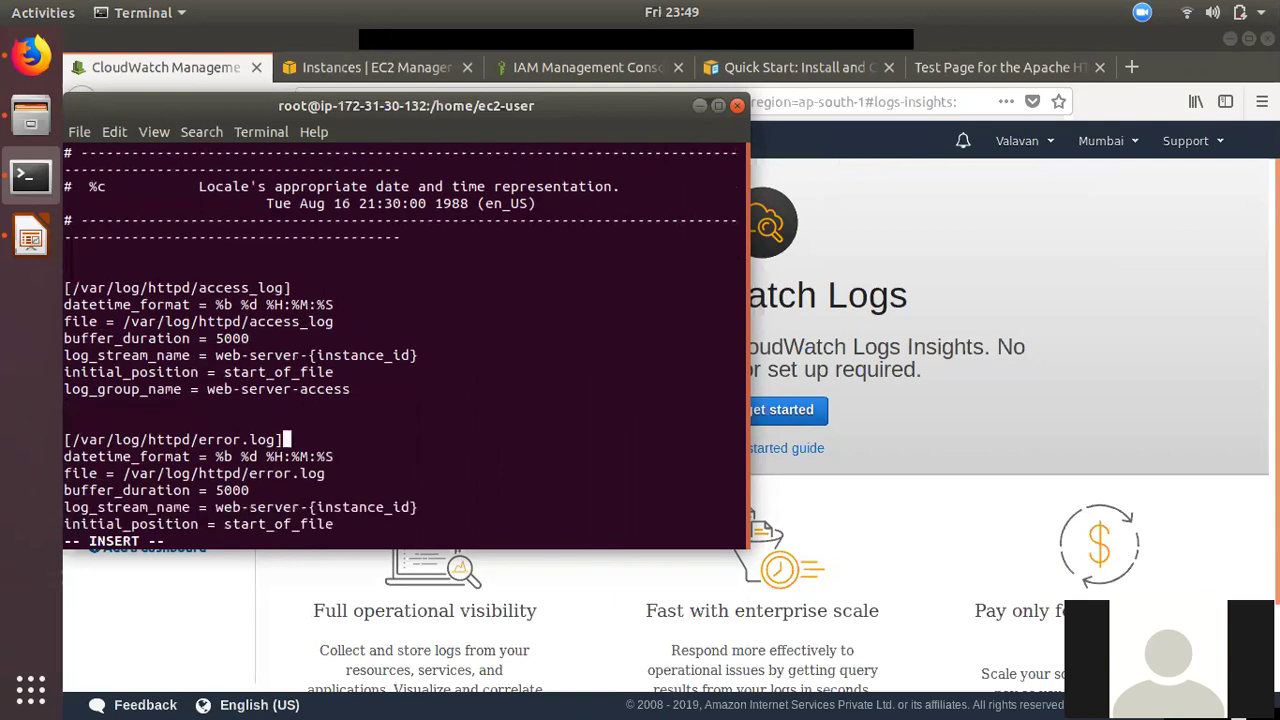
key(Left)
key(Left)
key(Delete)
text(_)
Set the file path in the error log section to /var/log/httpd/error_log.
key(Down)
key(Down)
key(Down)
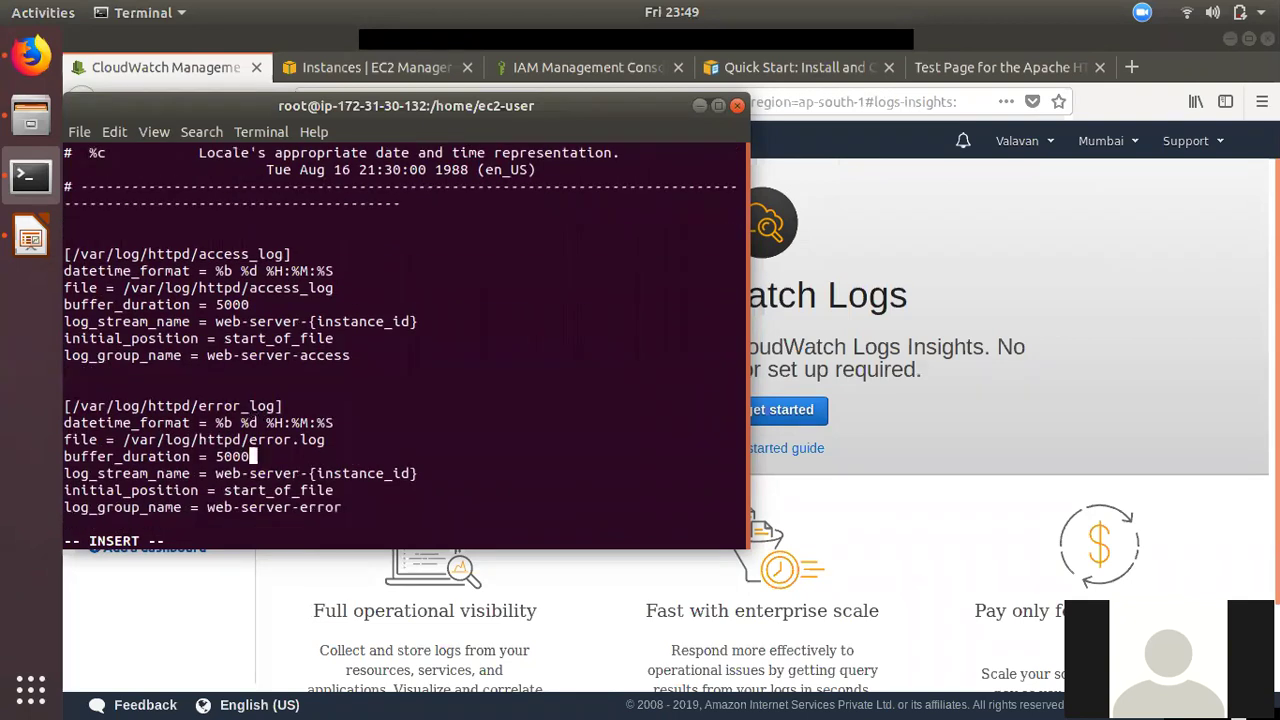
key(Right)
key(Right)
key(Right)
key(Right)
text(_)
Save the edited awslogs.conf and quit vi.
key(Down)
key(Down)
key(Down)
key(Down)
key(Down)
key(Escape)
text(:wq)
key(Return)
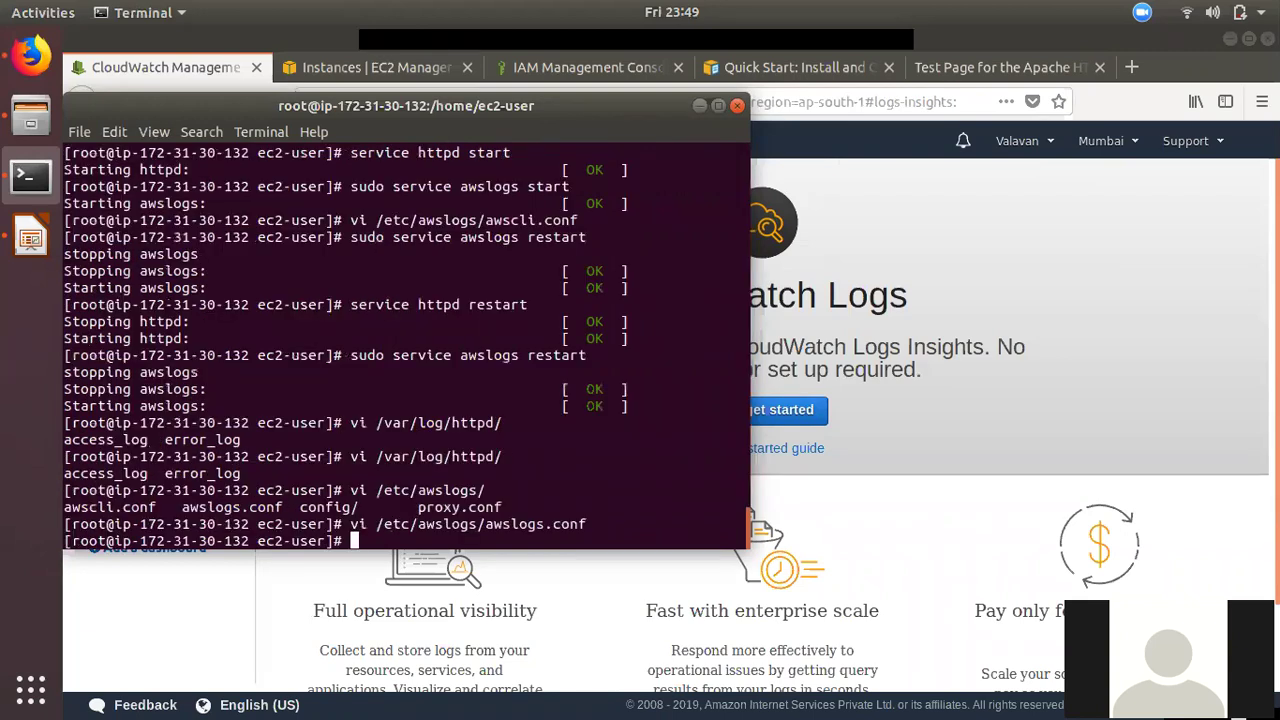
Restart the Apache web server with service httpd restart.
key(Up)
key(Up)
key(Up)
key(Up)
key(Up)
key(Up)
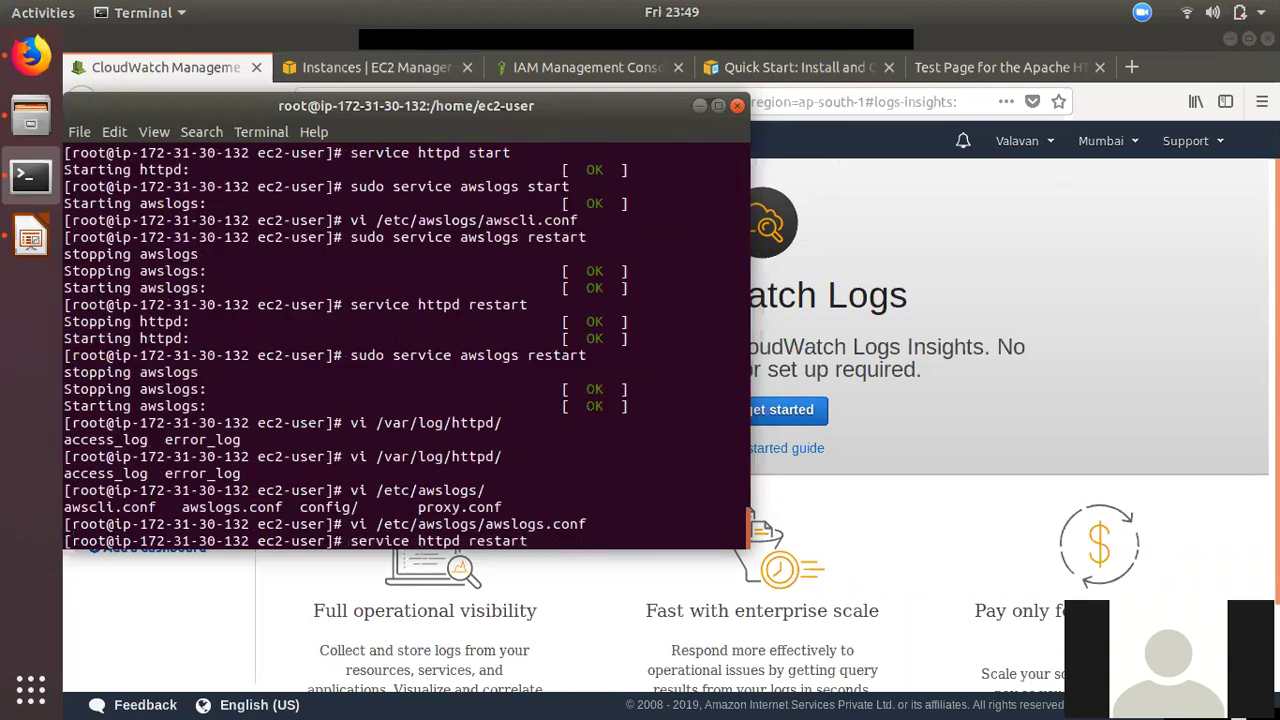
key(Return)
Restart the CloudWatch Logs agent with sudo service awslogs restart.
key(Up)
key(Up)
key(Up)
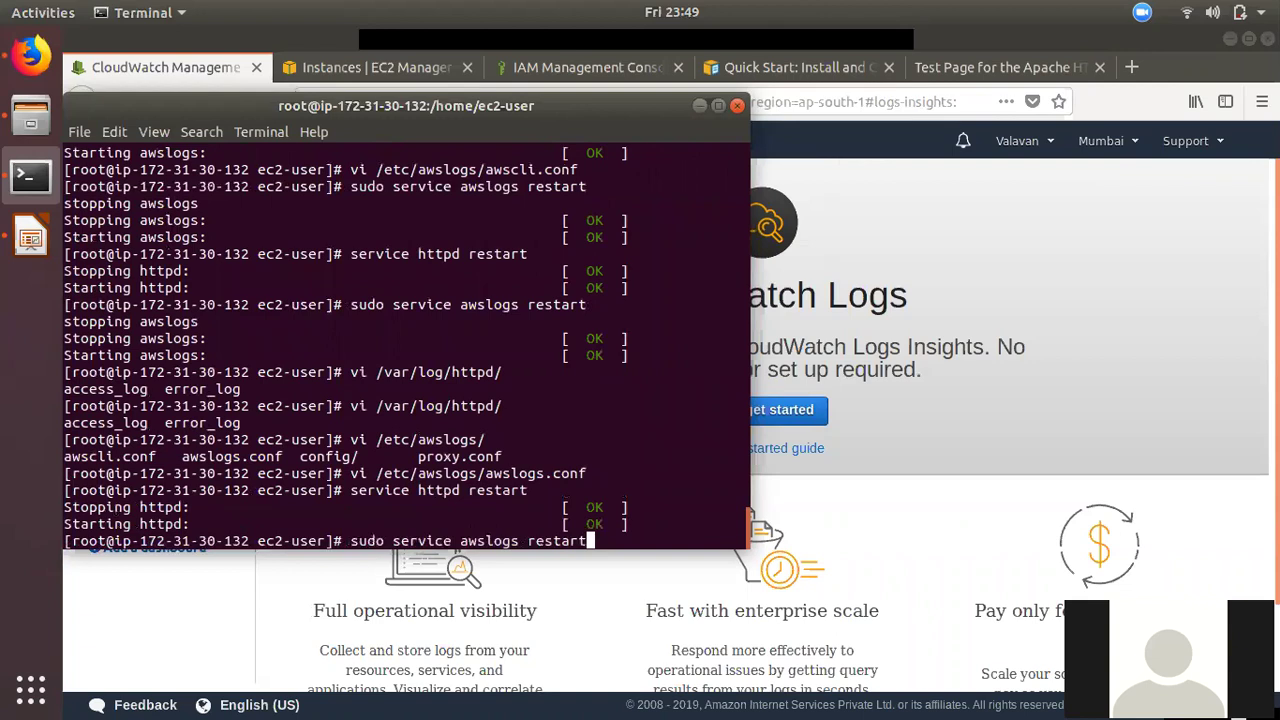
key(Return)
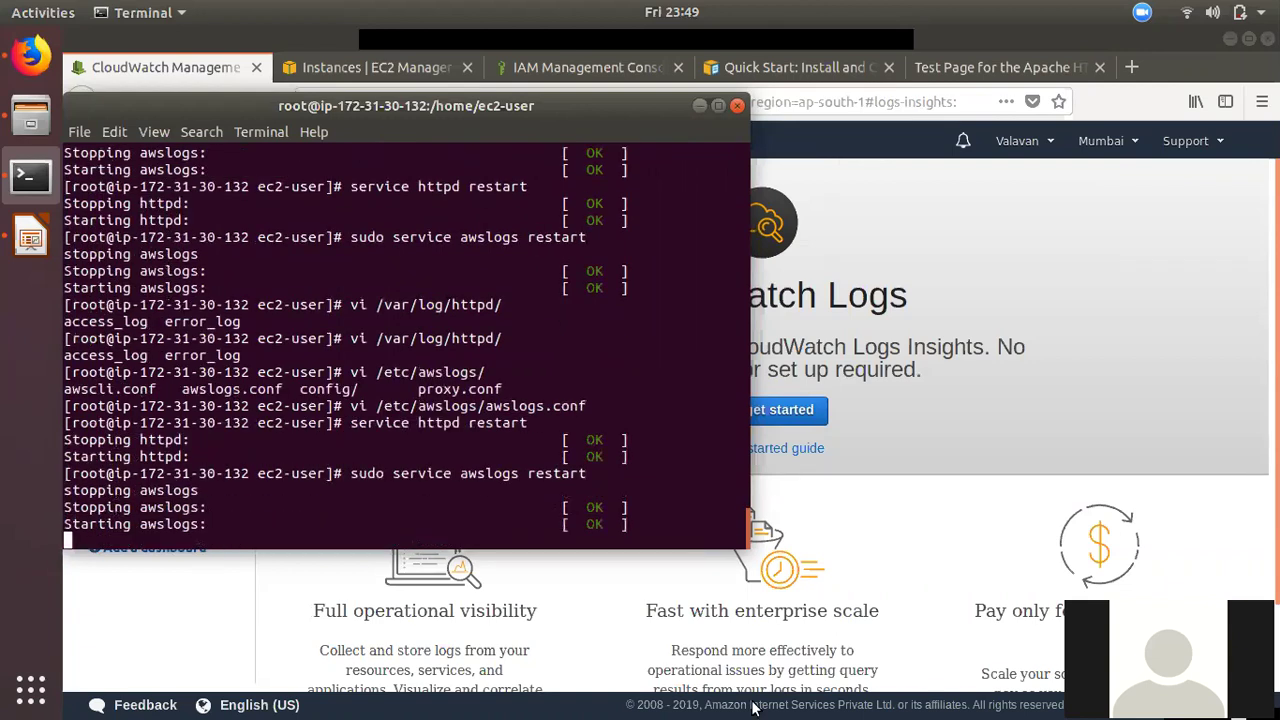
Switch to Firefox, bring up the Apache test page, and reload the CloudWatch console page.
click(1042, 34)
click(995, 65)
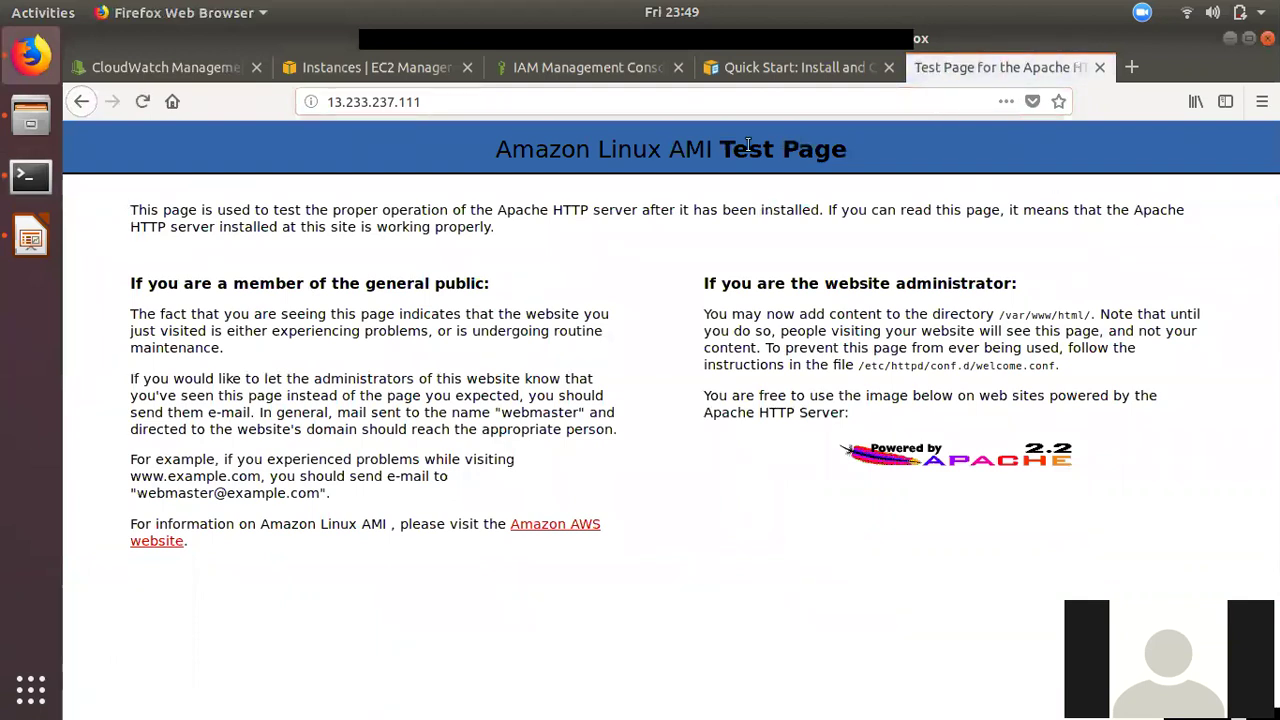
click(186, 64)
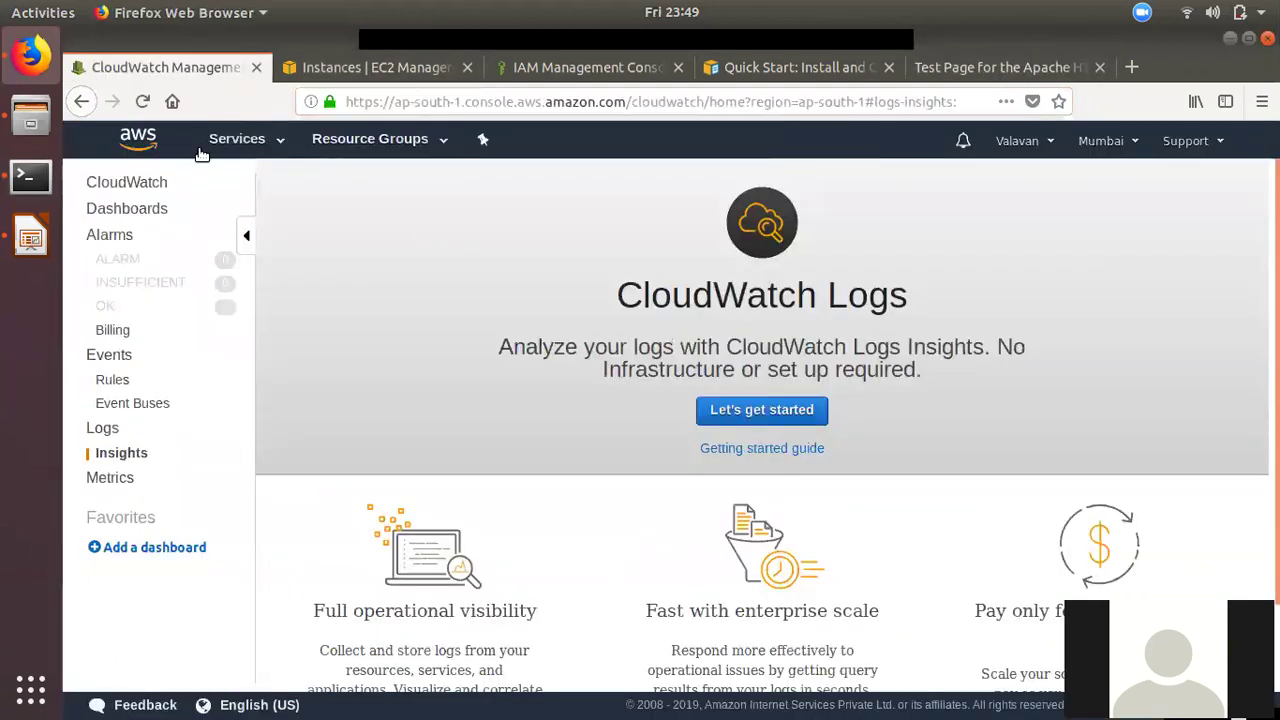
click(143, 101)
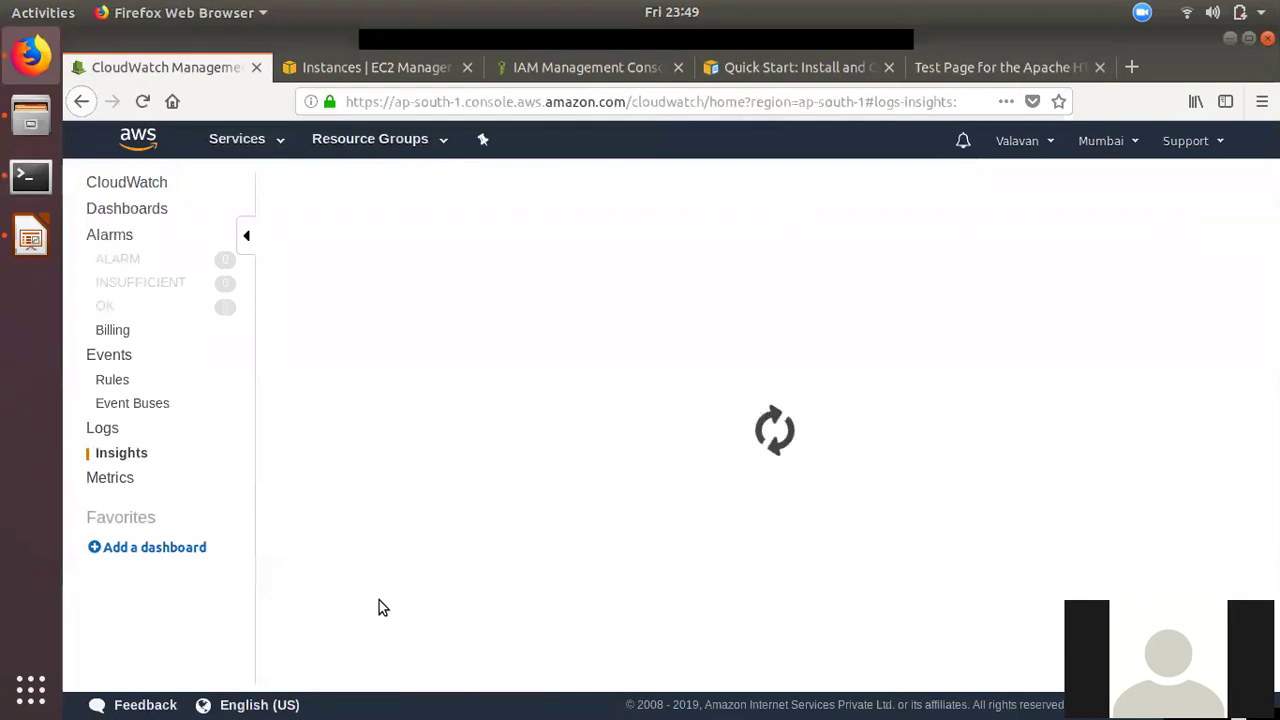
Open the web server instance's log stream in the web-server-access log group.
click(409, 249)
click(102, 428)
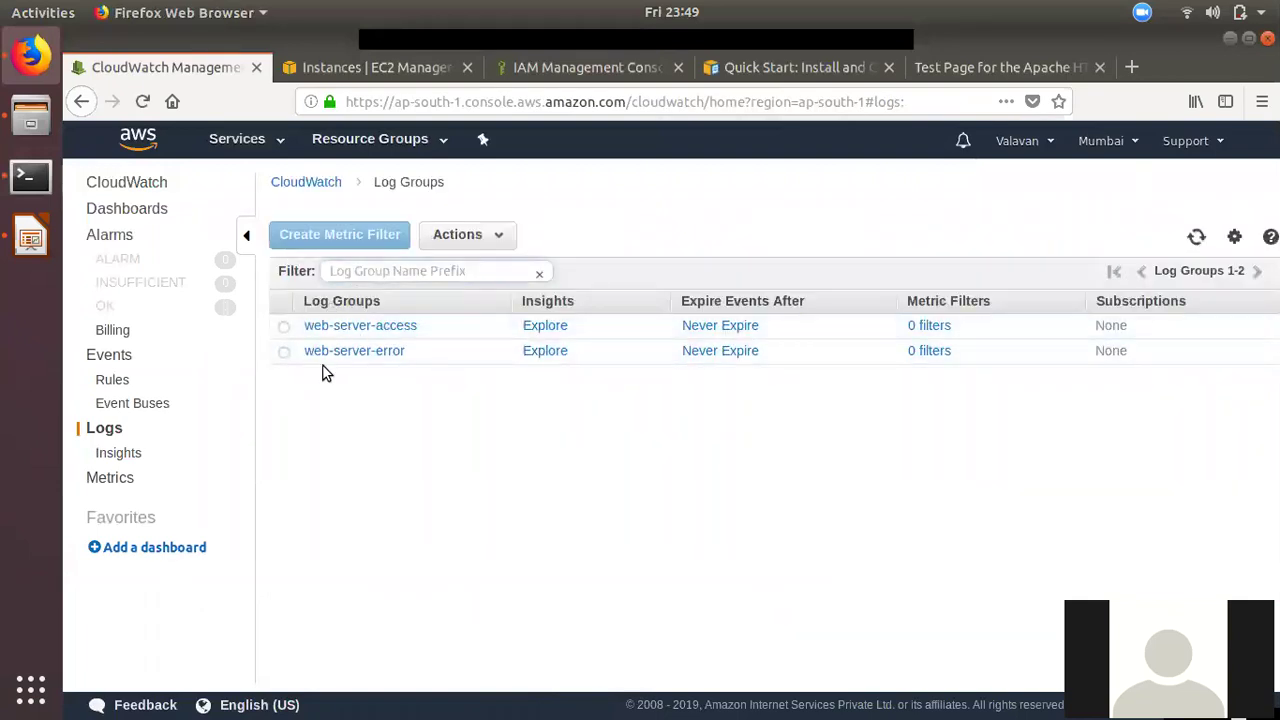
click(392, 327)
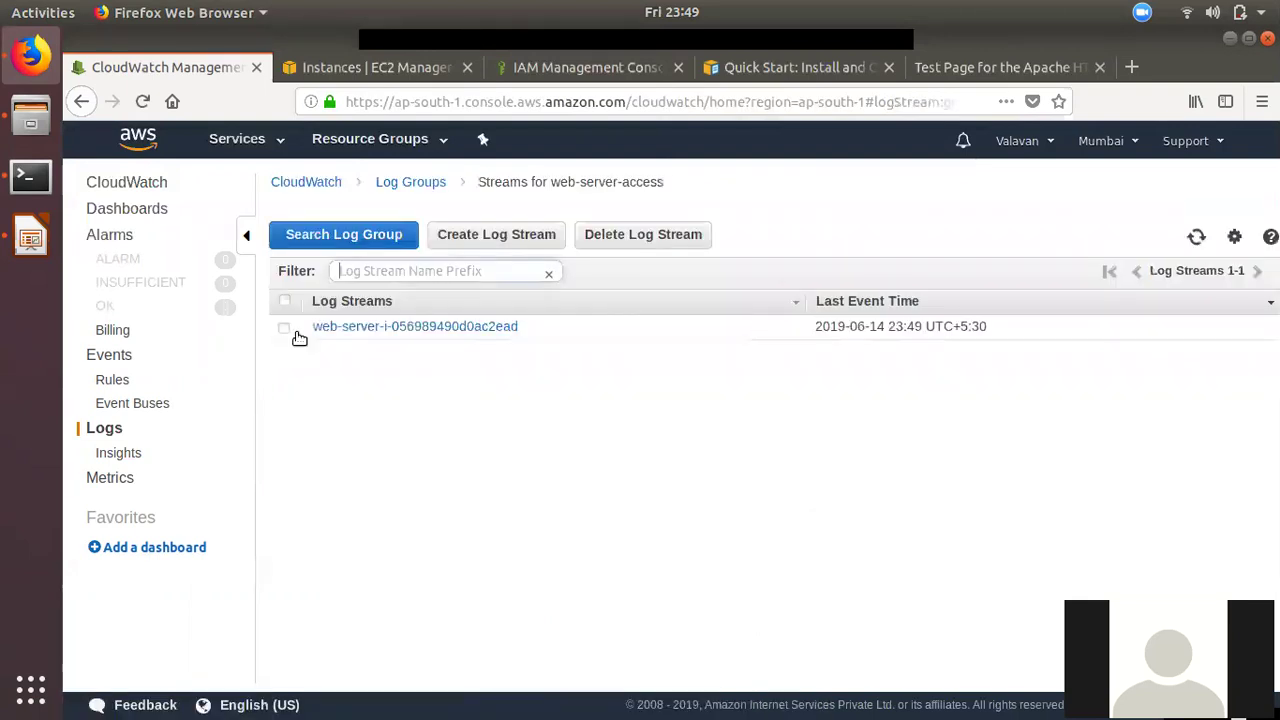
click(456, 330)
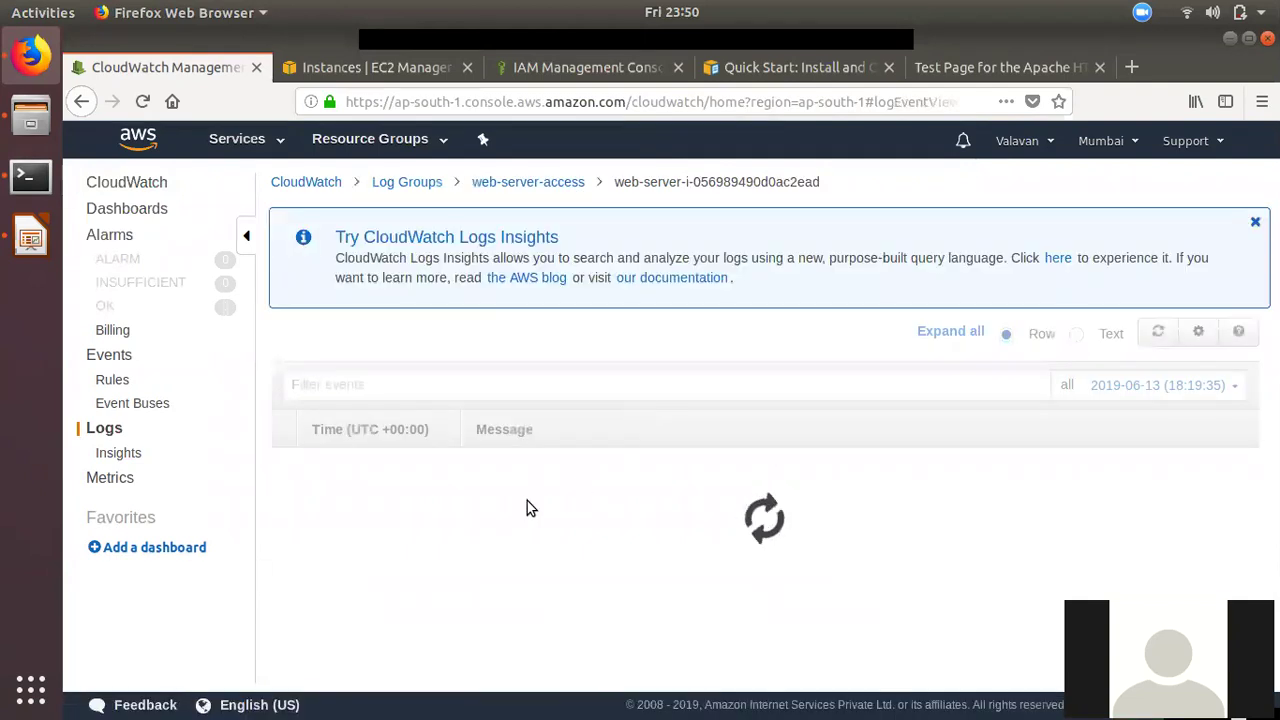
Request the Apache test page again and refresh the events of the web-server-access log stream.
click(908, 72)
key(Return)
click(193, 64)
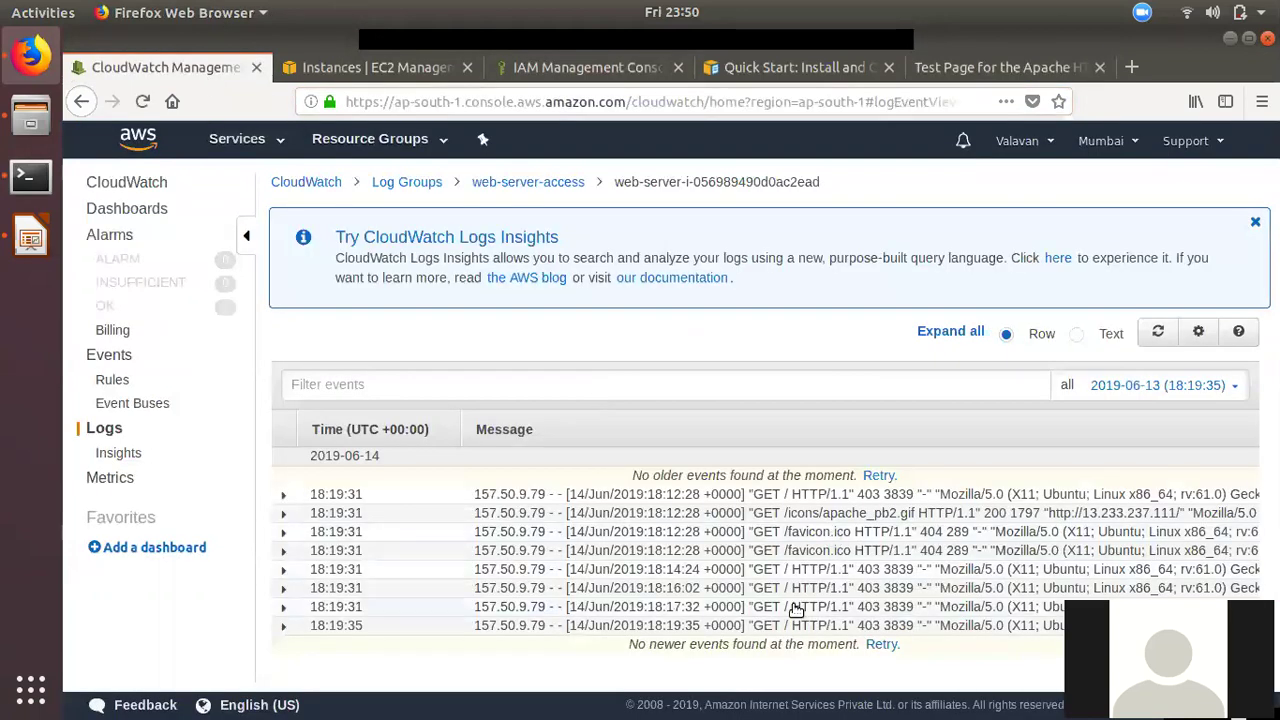
click(1157, 331)
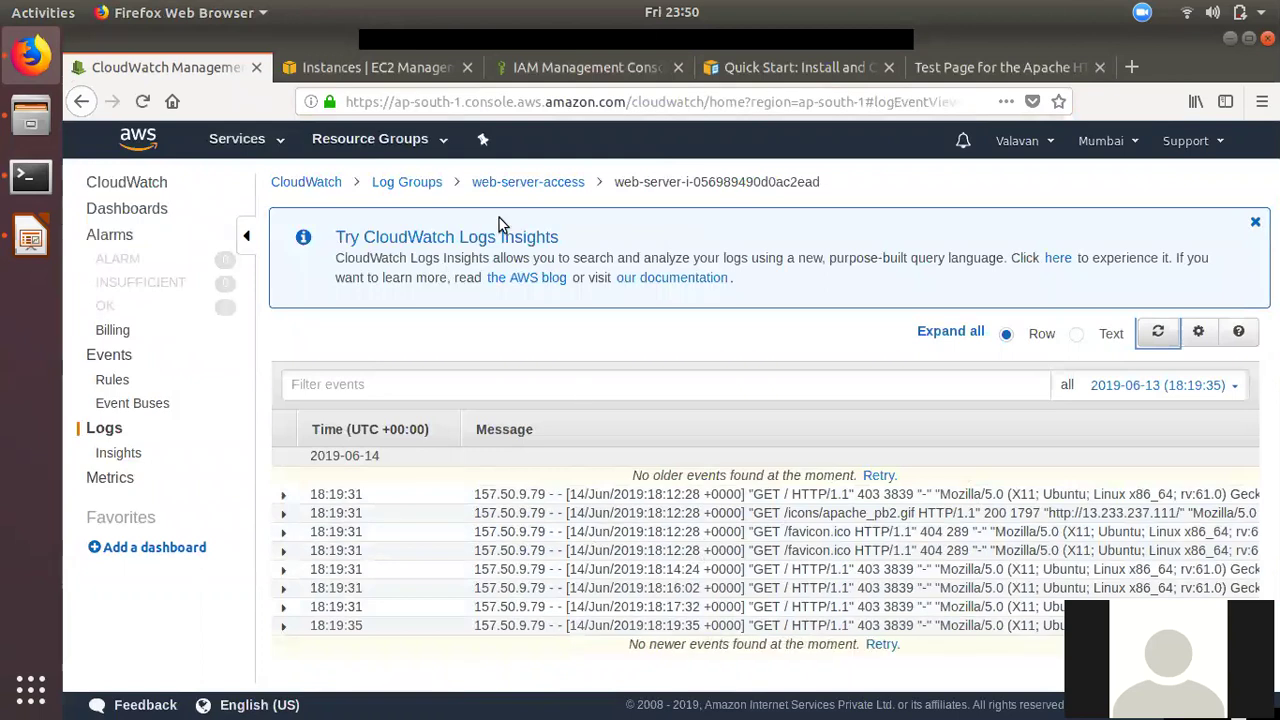
Go back to the log groups and open the web server instance's log stream in web-server-error.
click(406, 182)
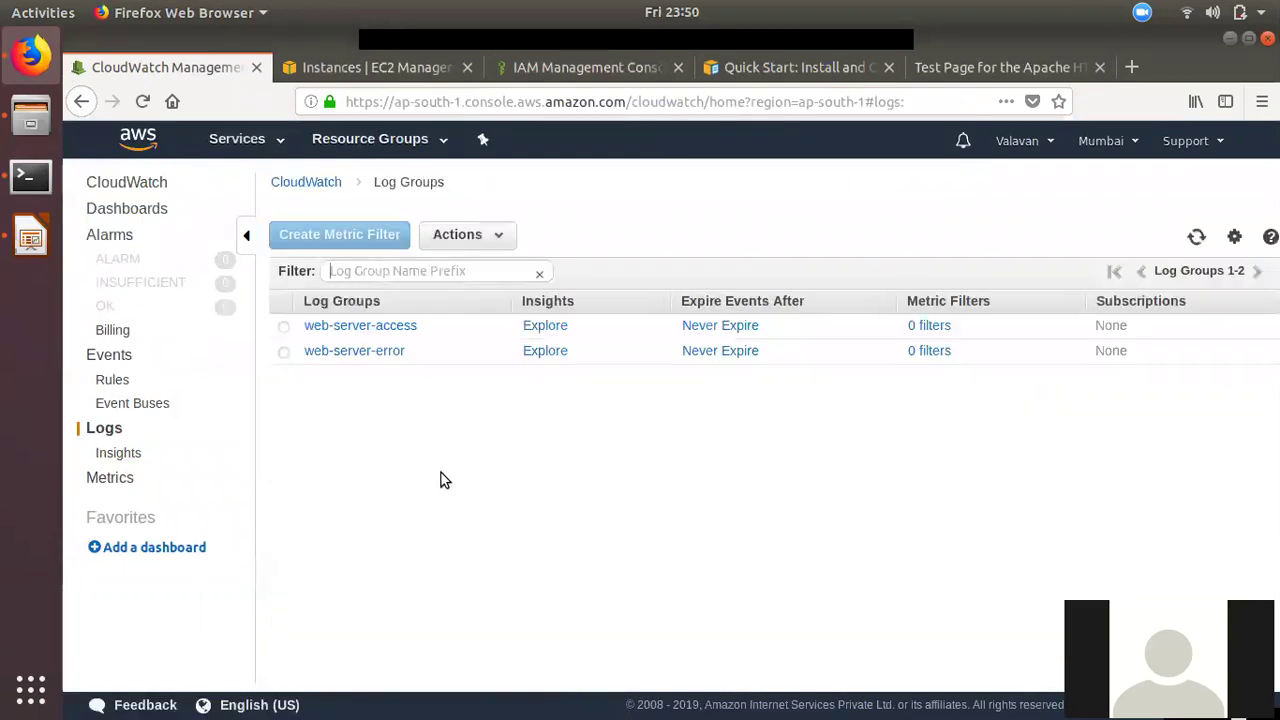
click(390, 352)
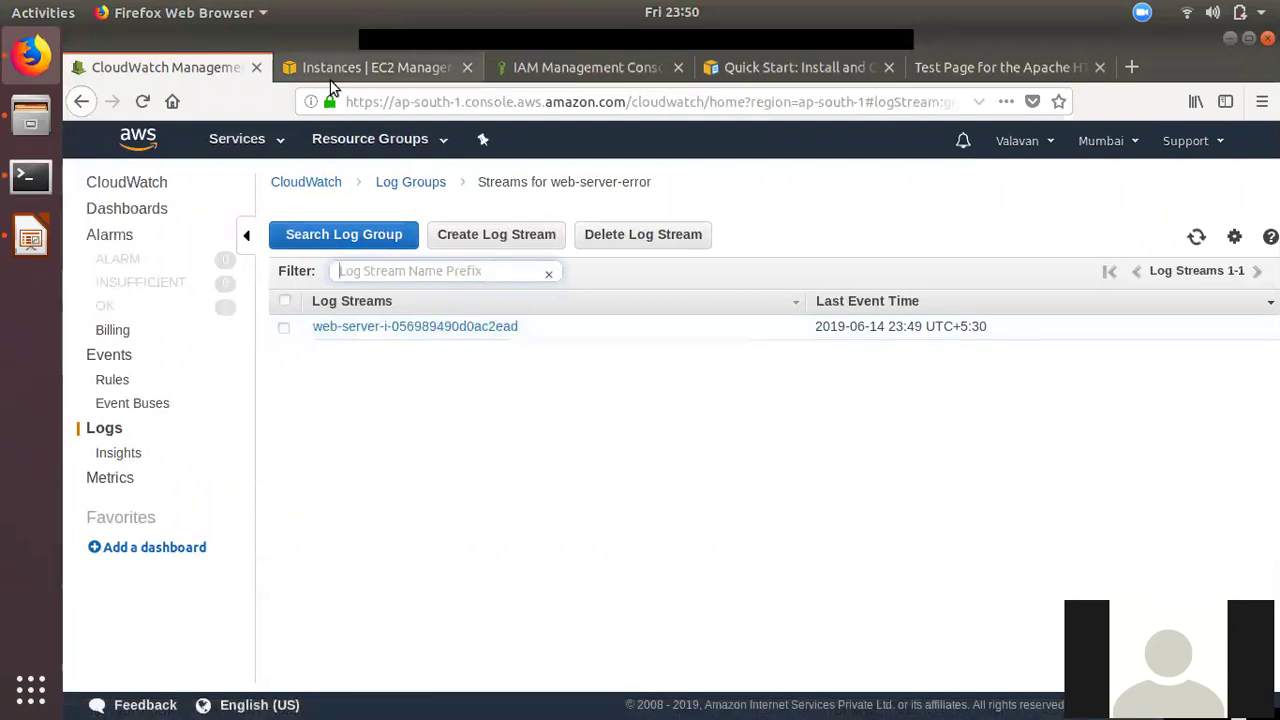
click(422, 334)
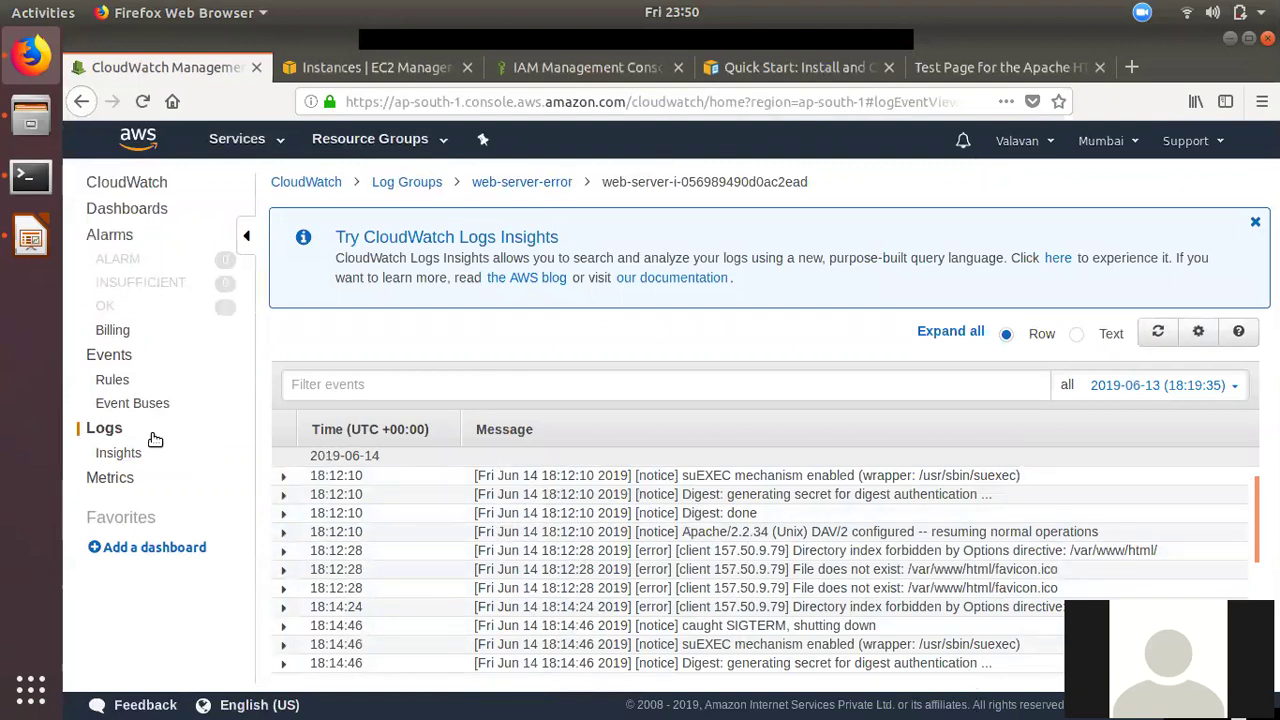
Return to the CloudWatch log groups list and open the CloudWatch Events page.
click(104, 430)
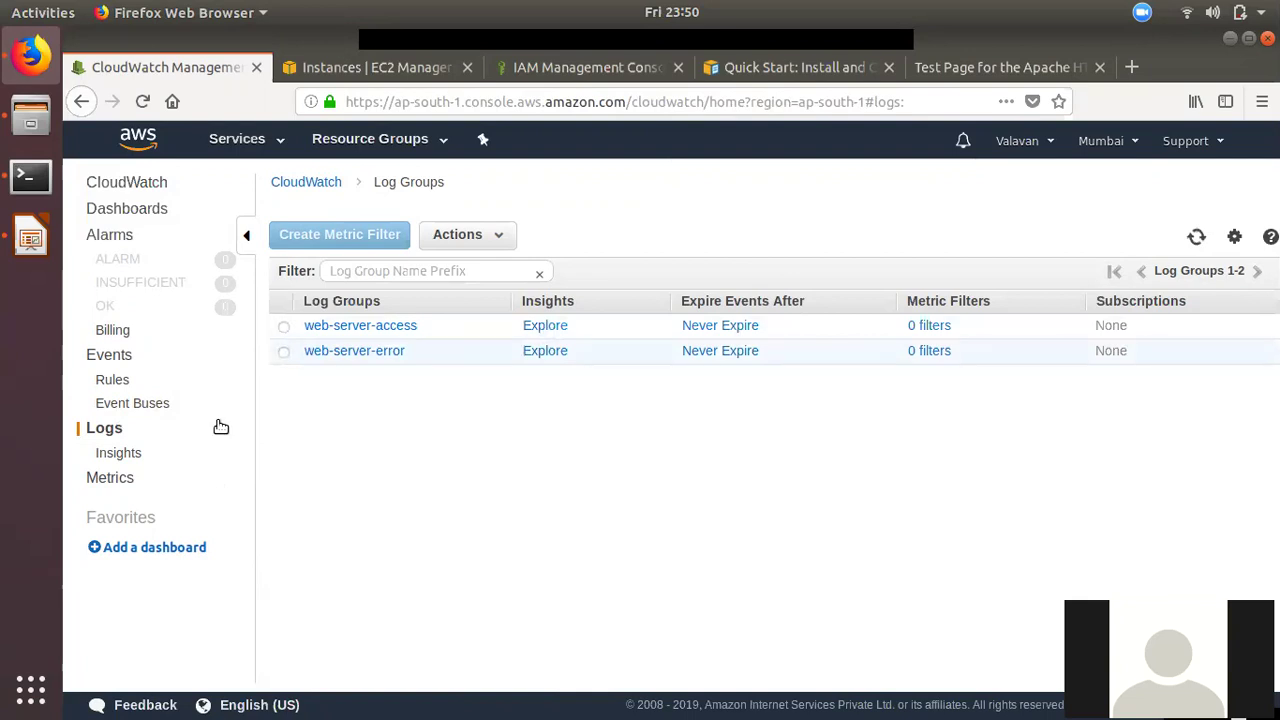
click(113, 355)
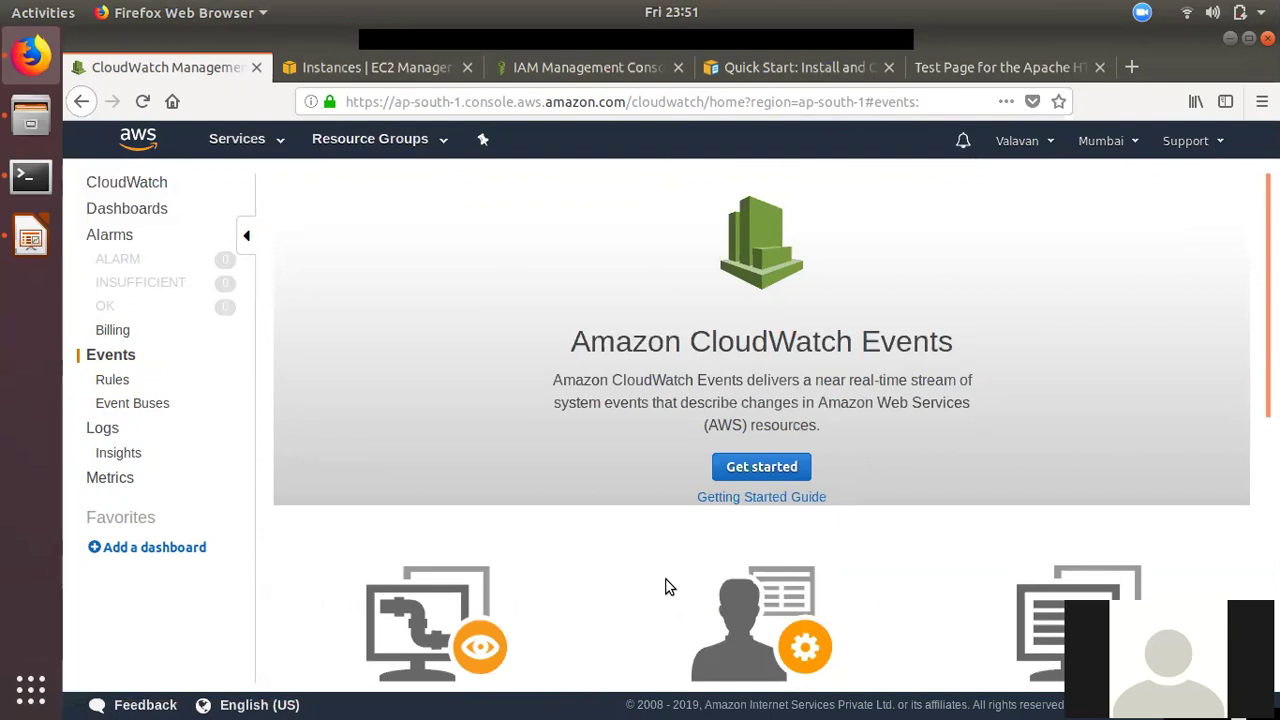
click(1143, 13)
click(1138, 314)
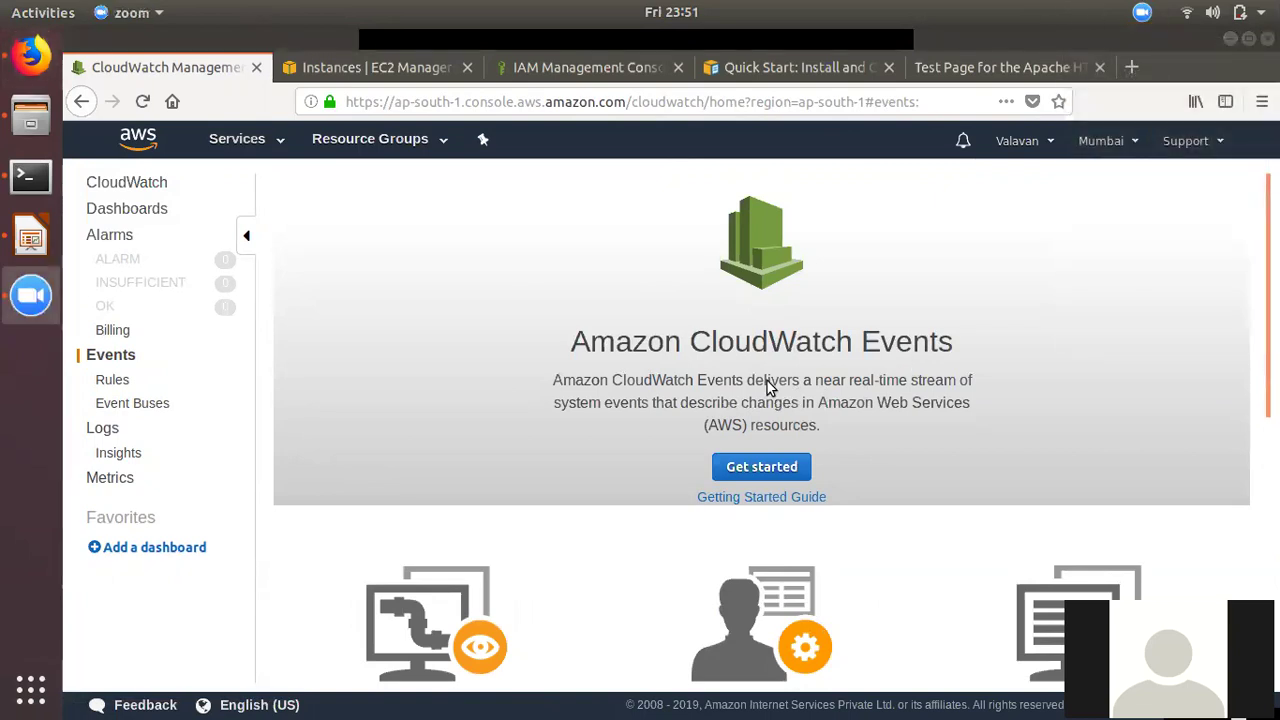